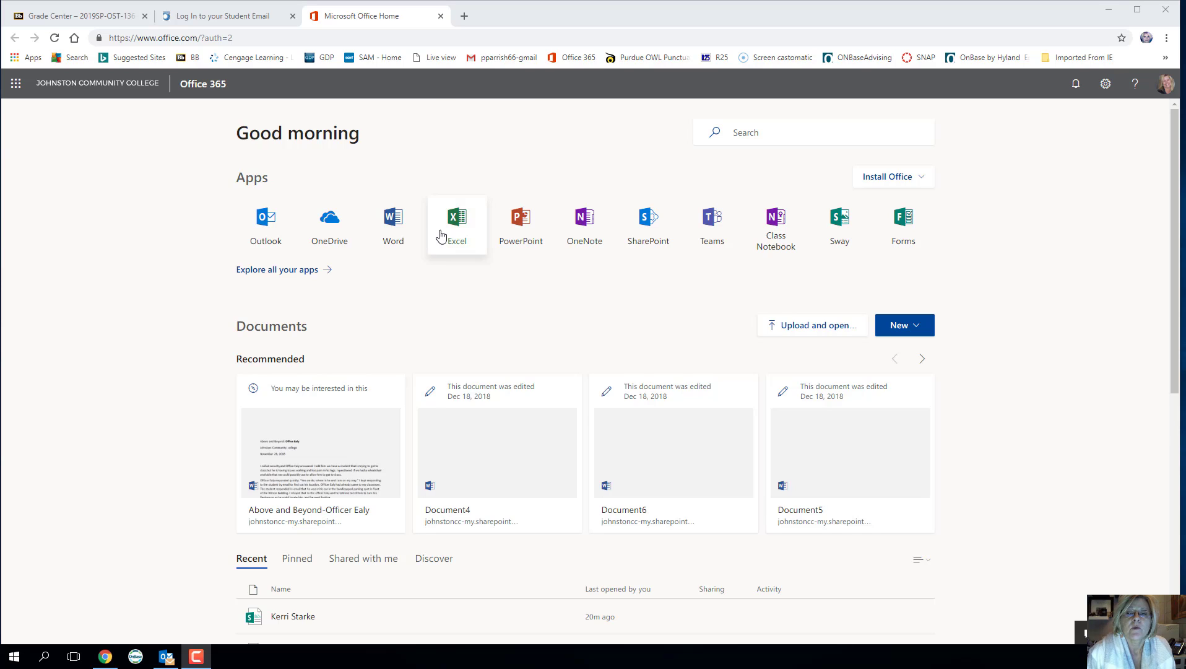
- Look at OneNote Online and the Class Notebook welcome page in the browser, then close both tabs
left_click(588, 232)
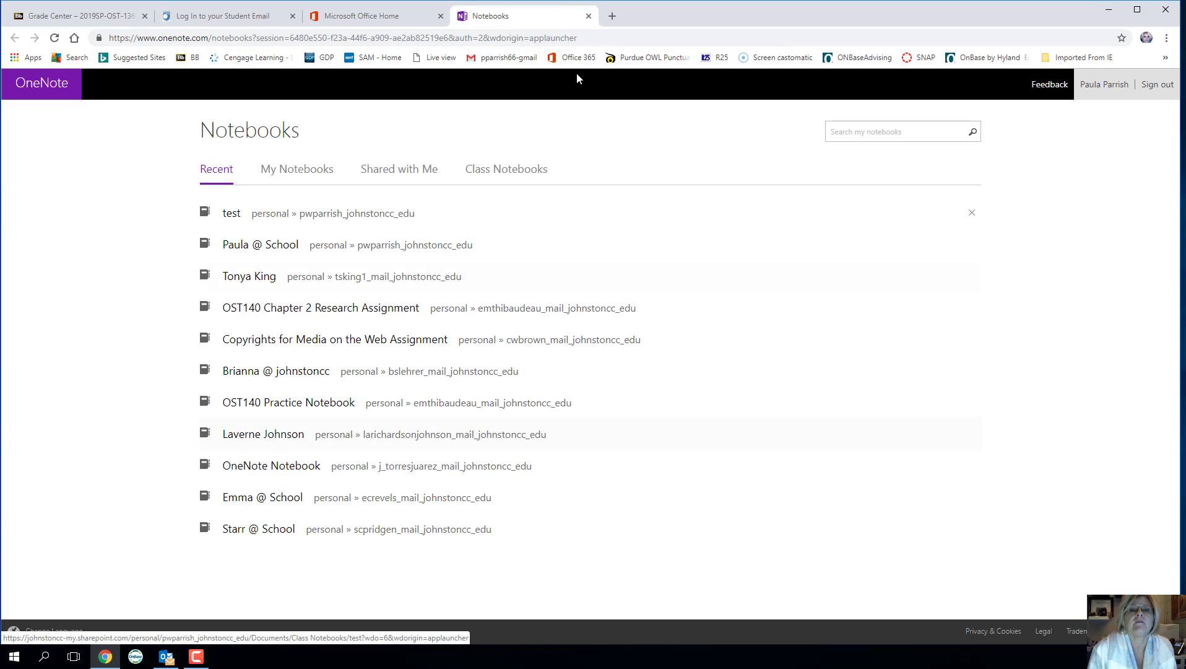
left_click(589, 17)
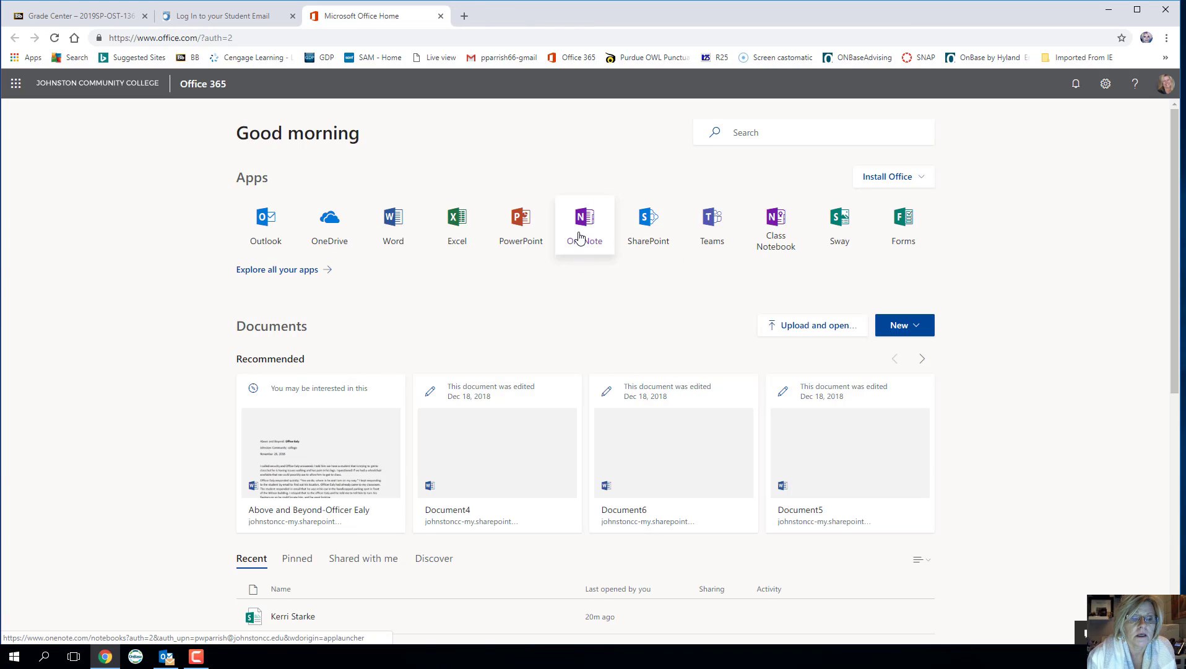
left_click(775, 240)
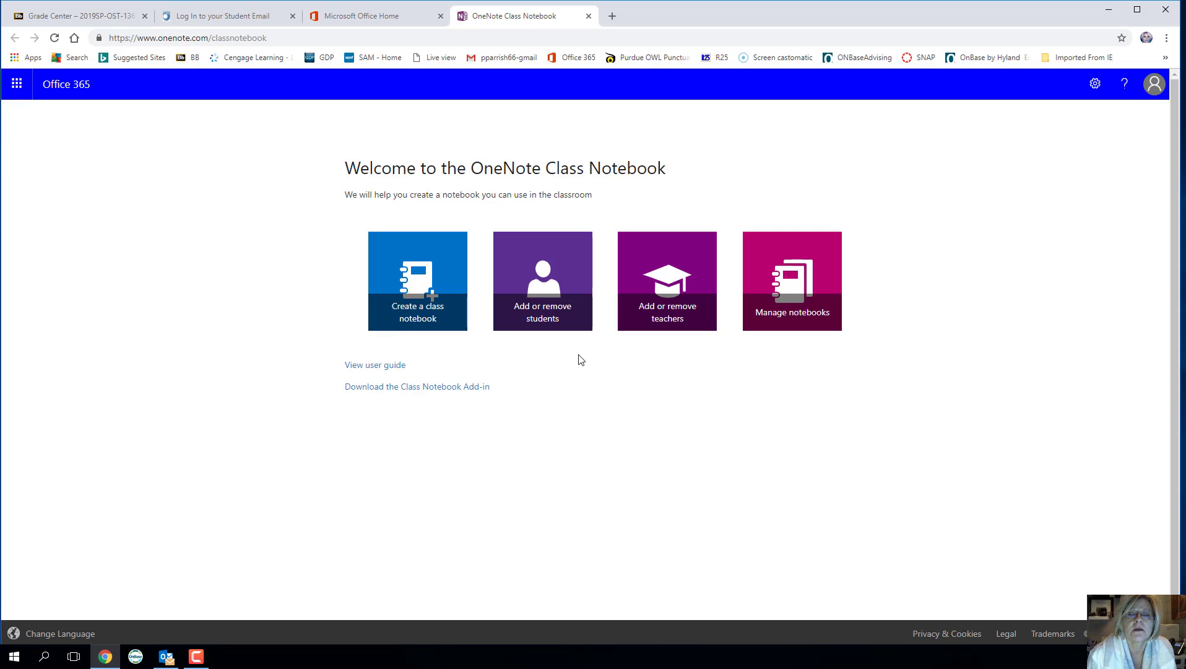
left_click(397, 335)
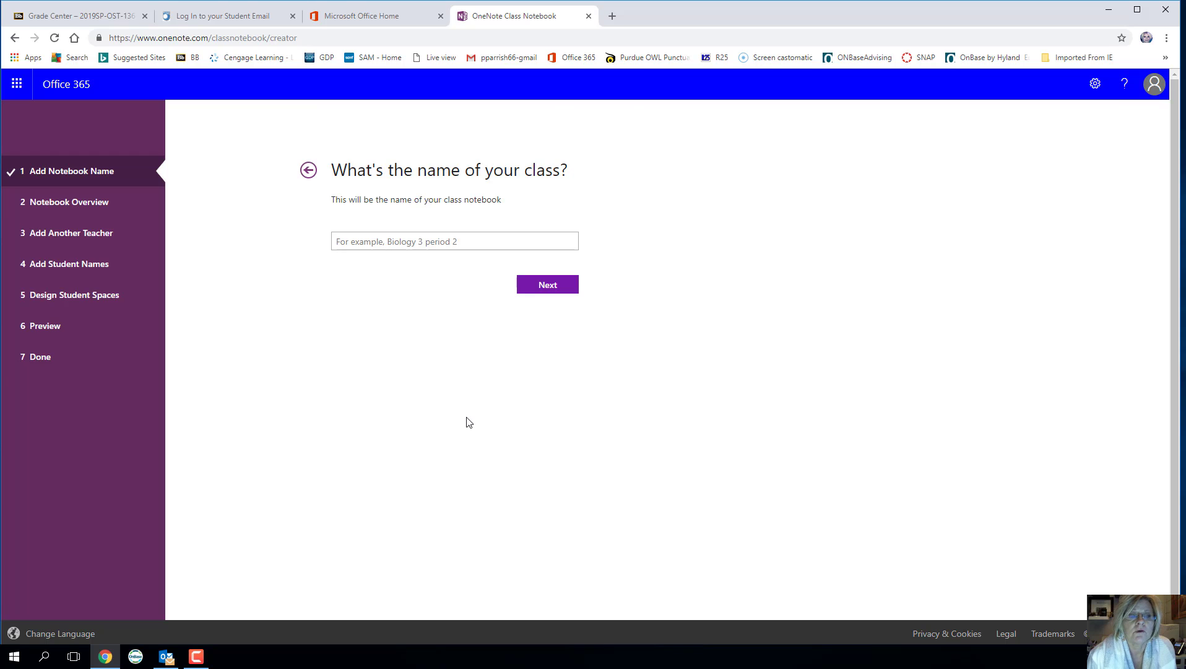
left_click(589, 16)
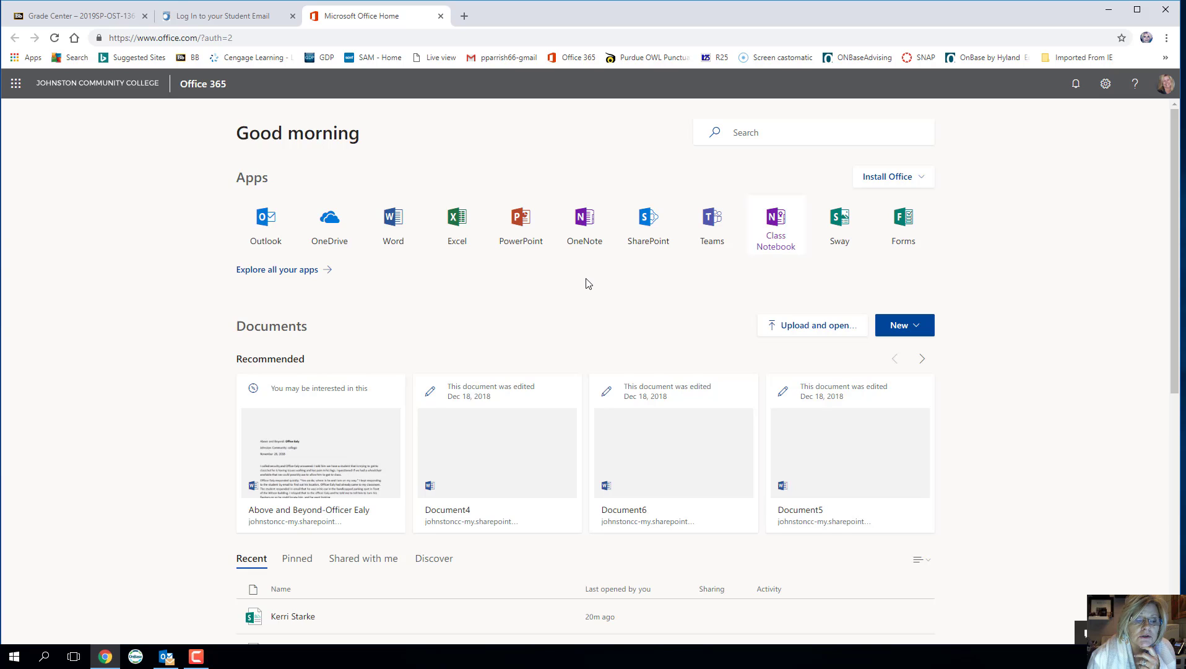
- Launch OneNote 2016 from the Start menu and drag its window onto the screen
left_click(13, 657)
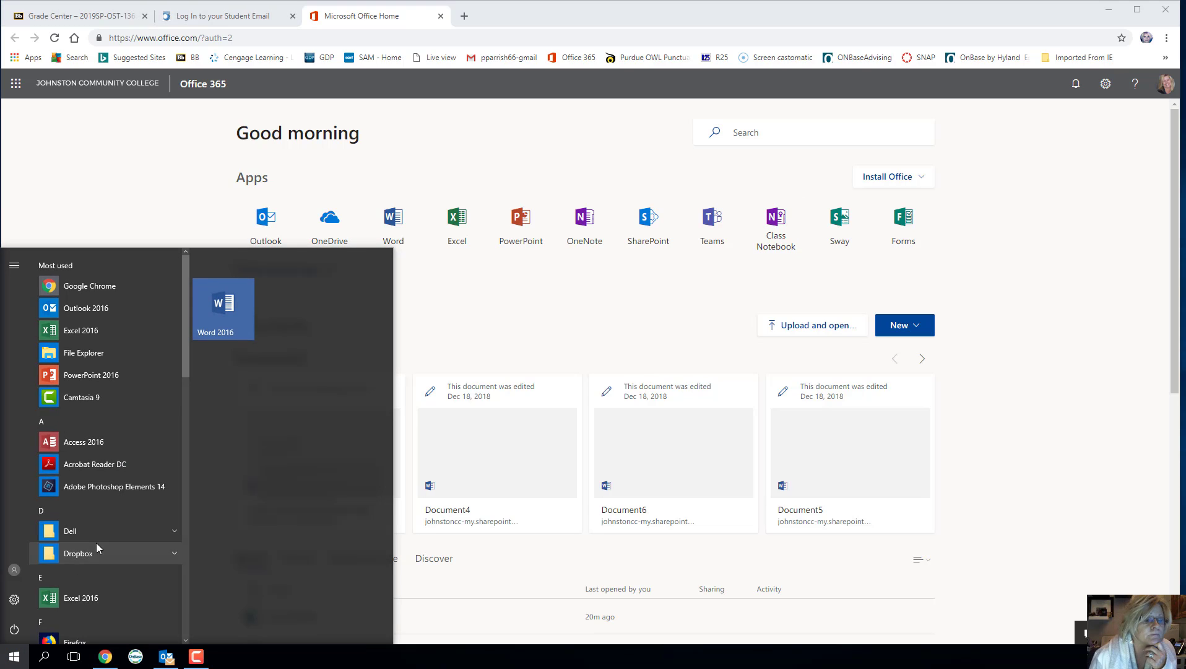
scroll(96, 543, "down", 7)
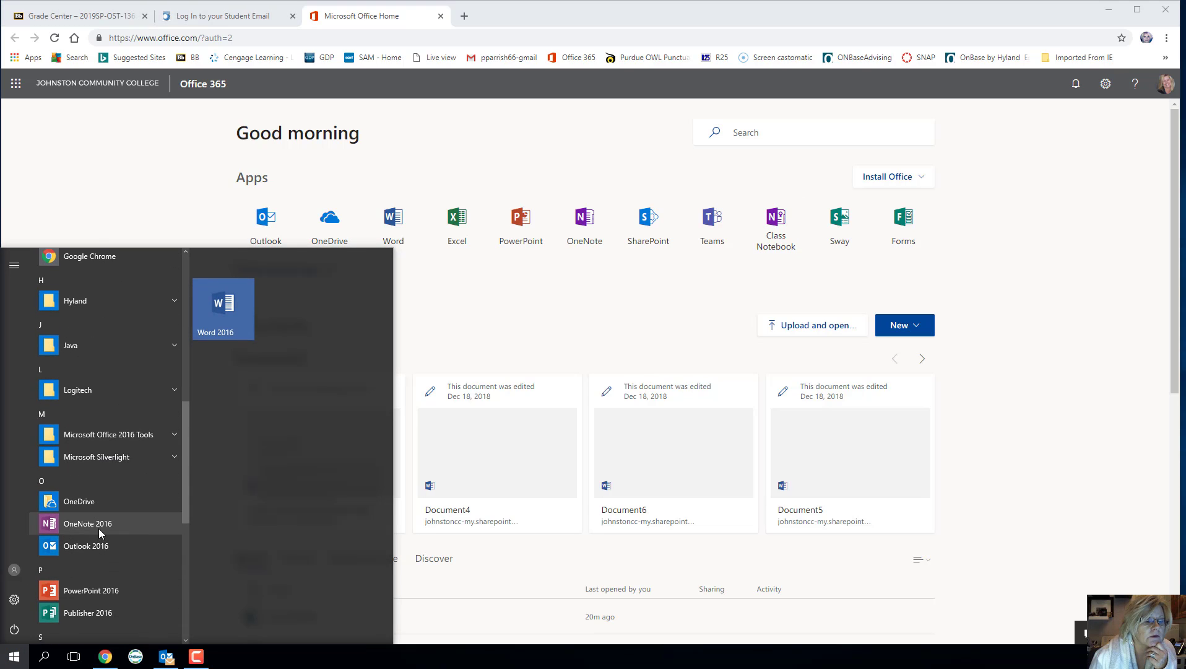
left_click(87, 524)
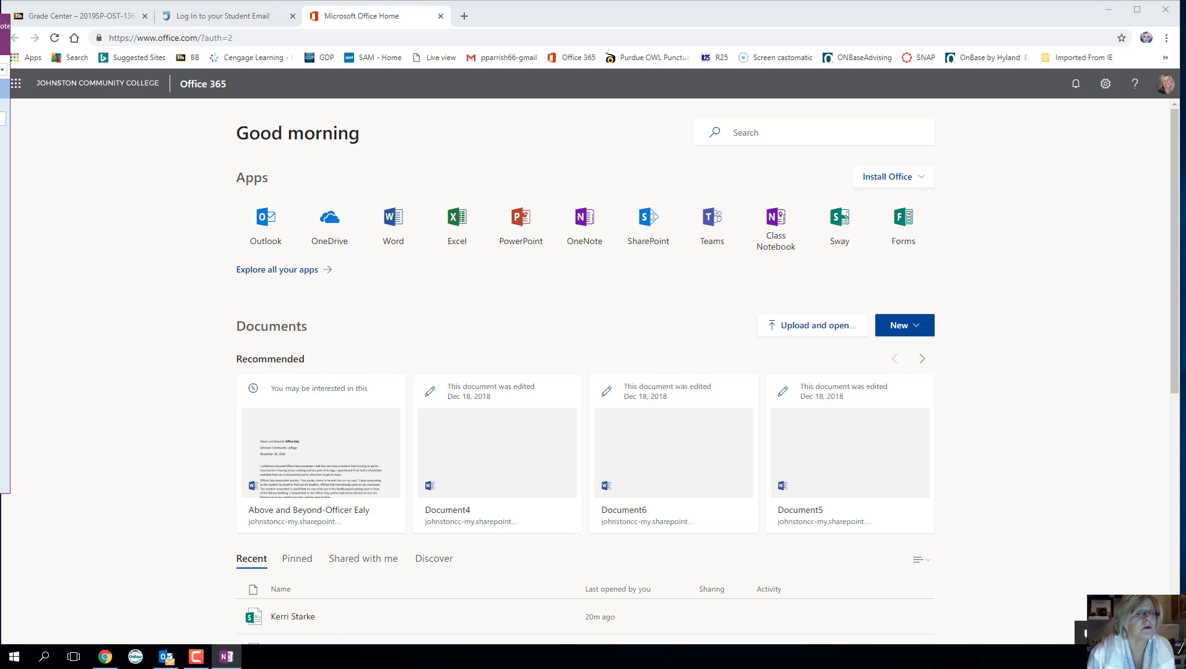
left_click_drag(0, 26, 573, 29)
- Maximize OneNote and create a 'Research' notebook in the college OneDrive, skipping sharing
left_click(838, 28)
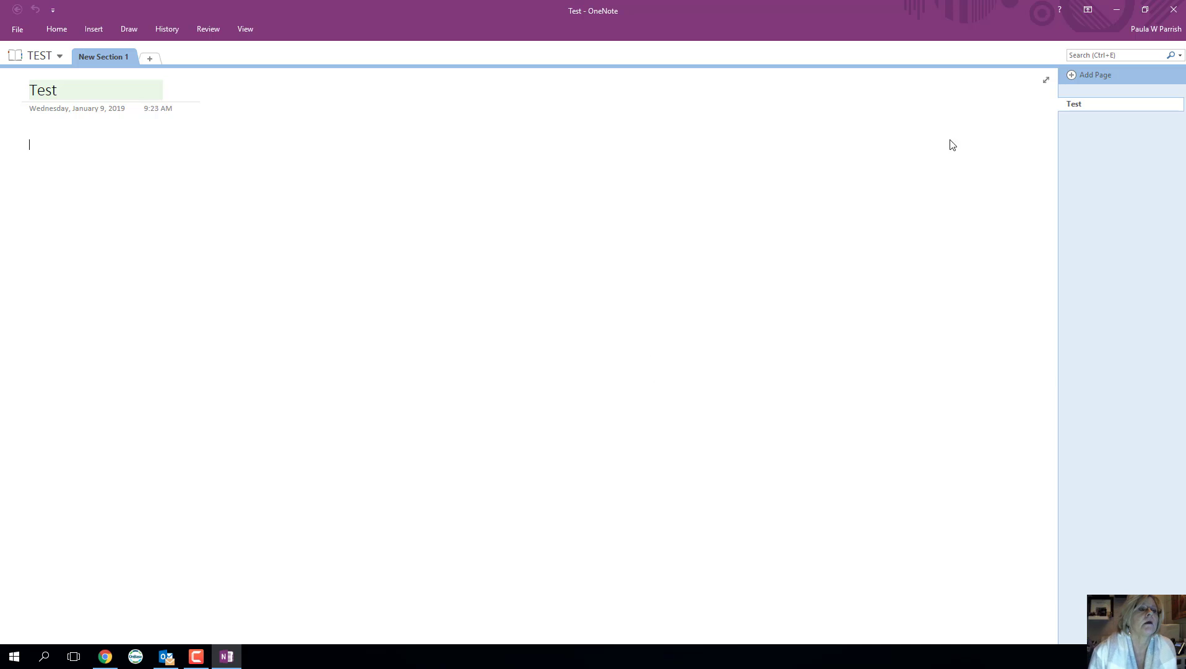
left_click(23, 34)
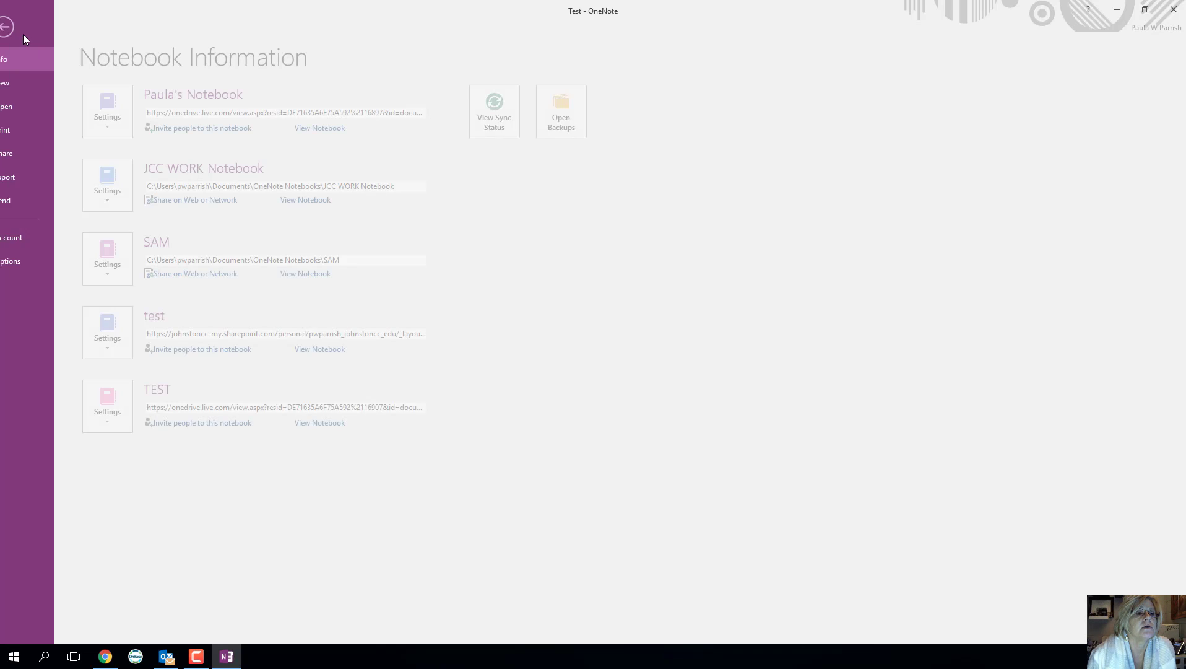
left_click(38, 88)
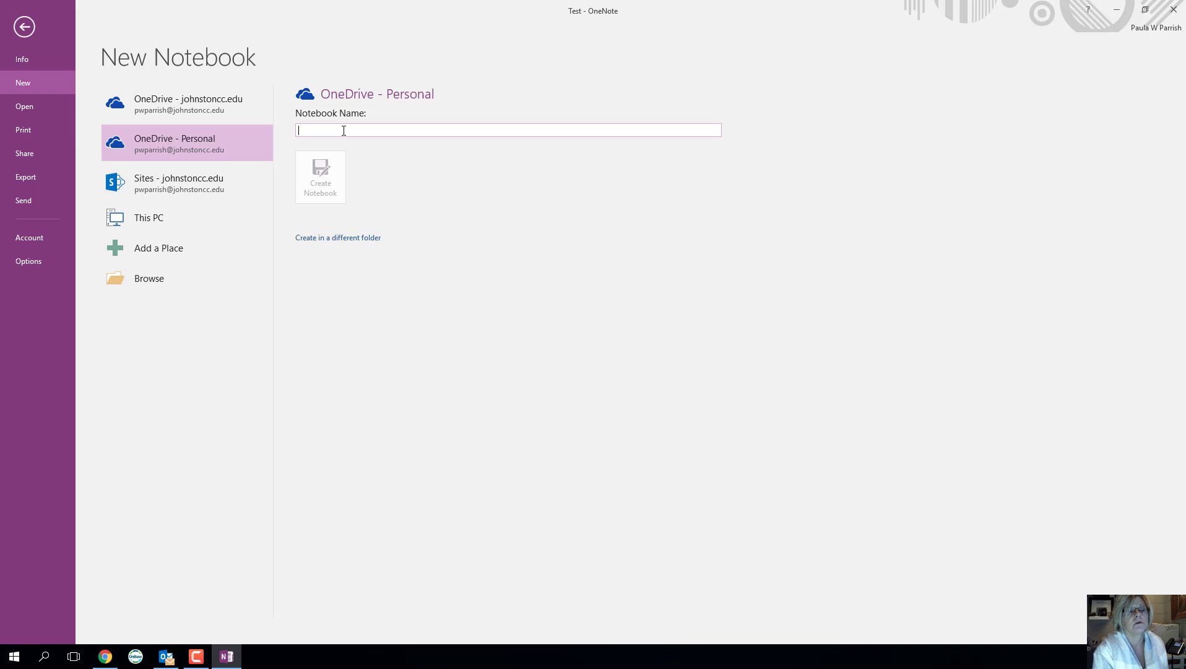
type("Rese")
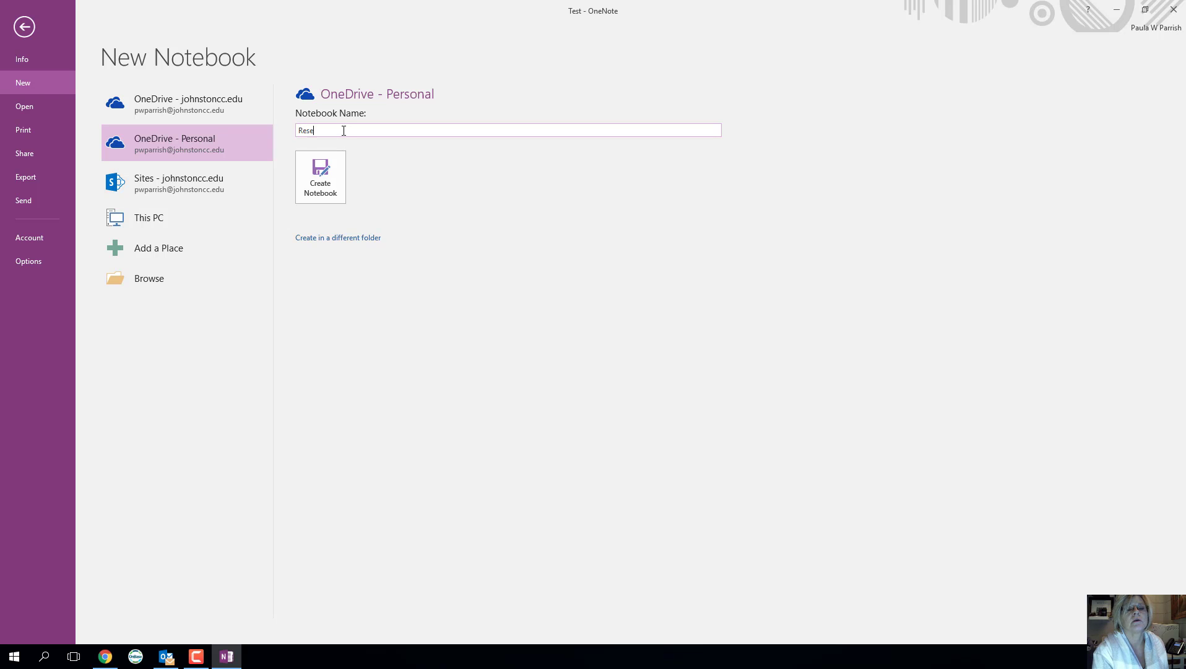
type("arch")
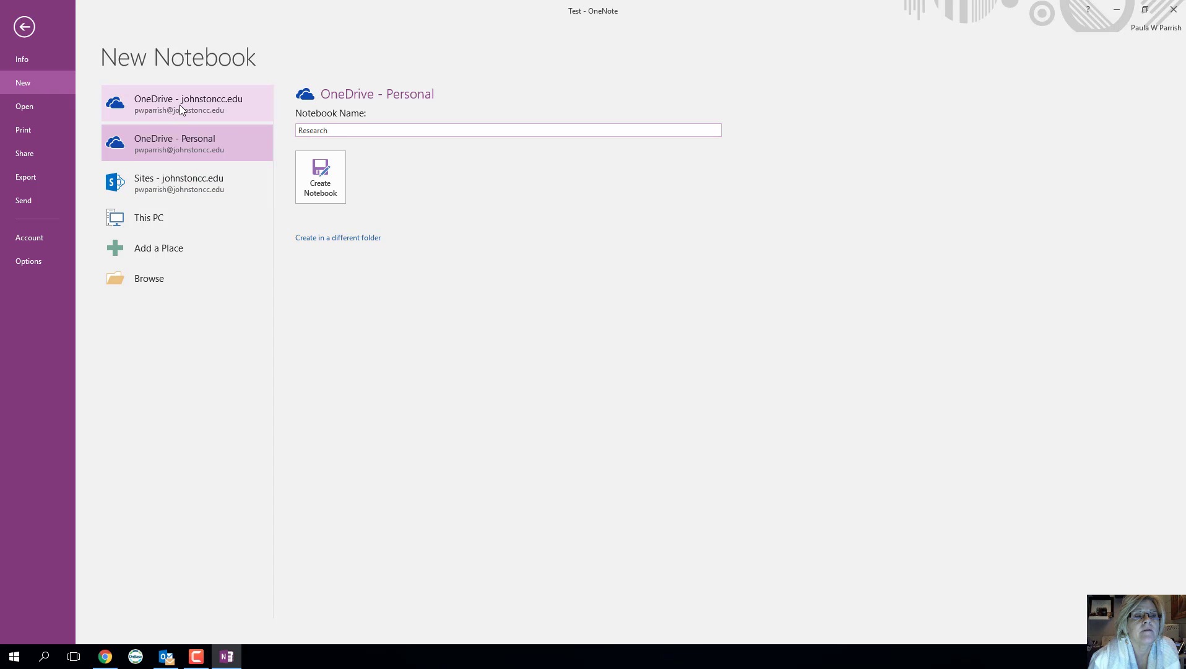
left_click(240, 103)
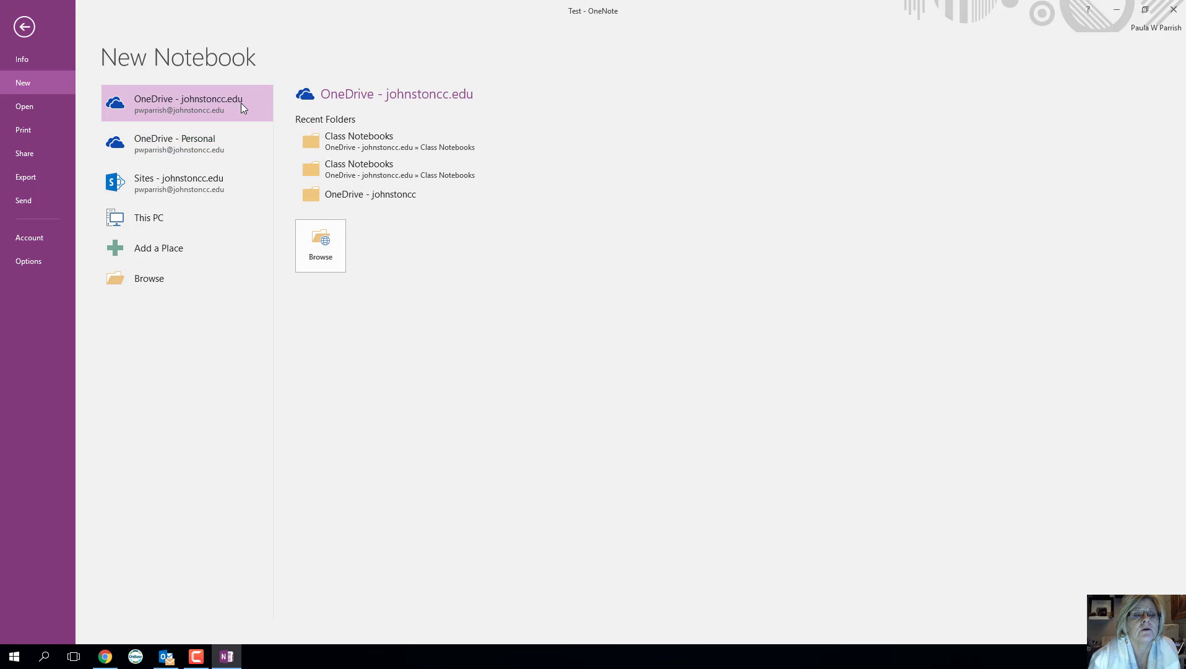
left_click(330, 231)
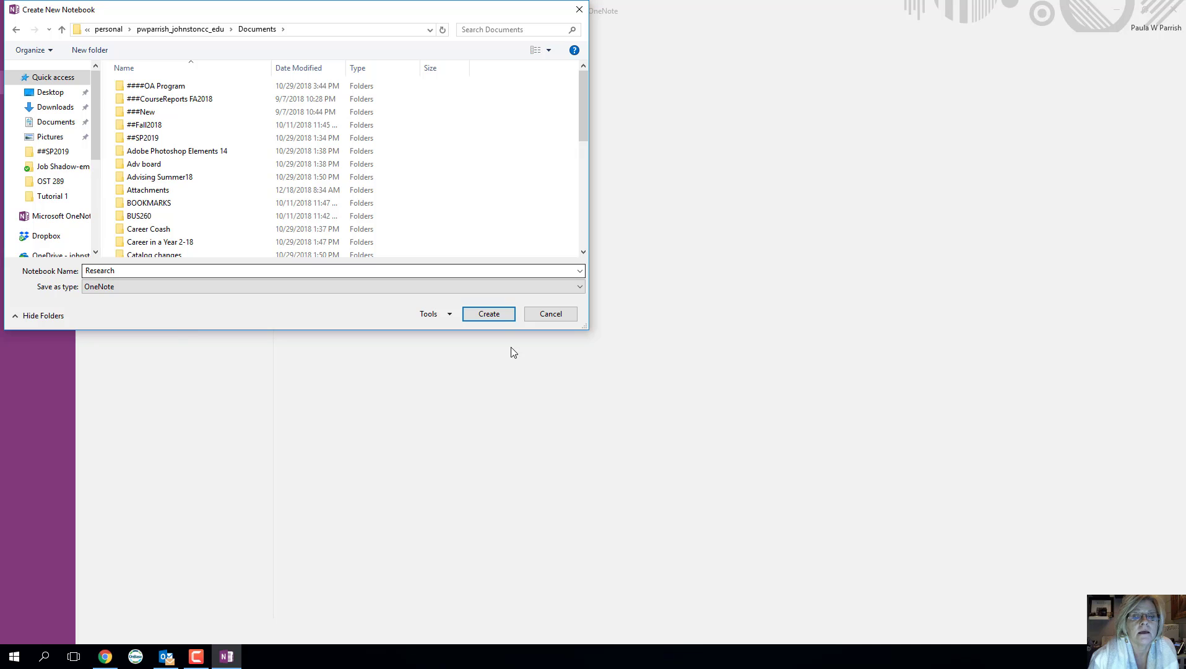
left_click(499, 315)
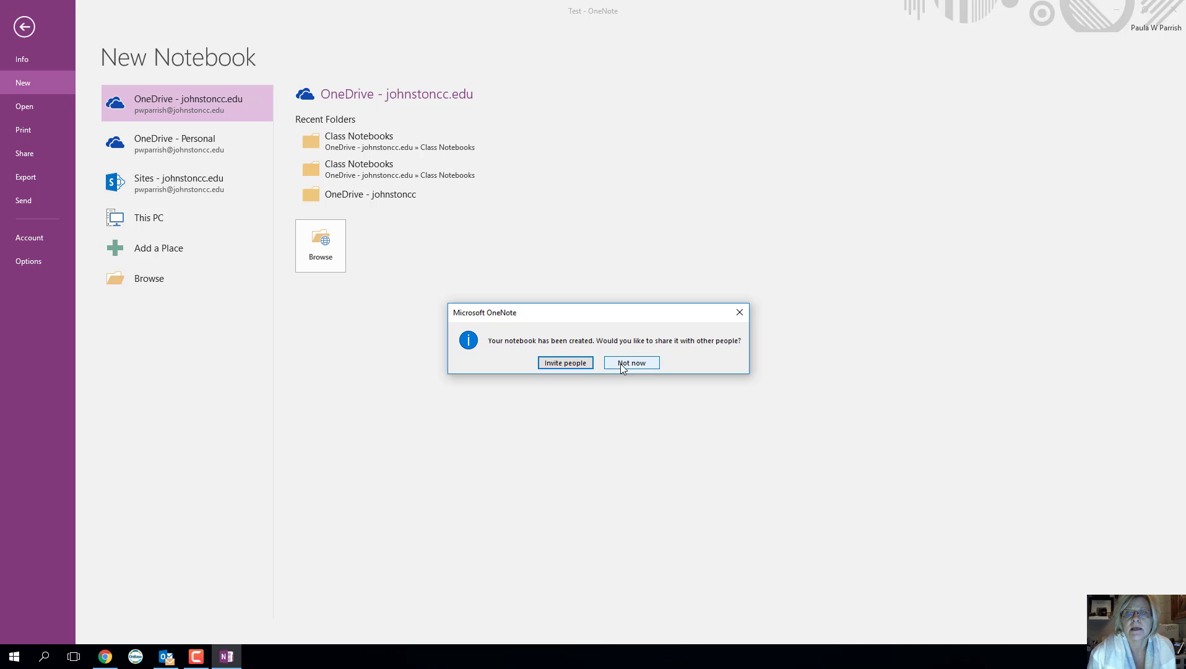
left_click(621, 365)
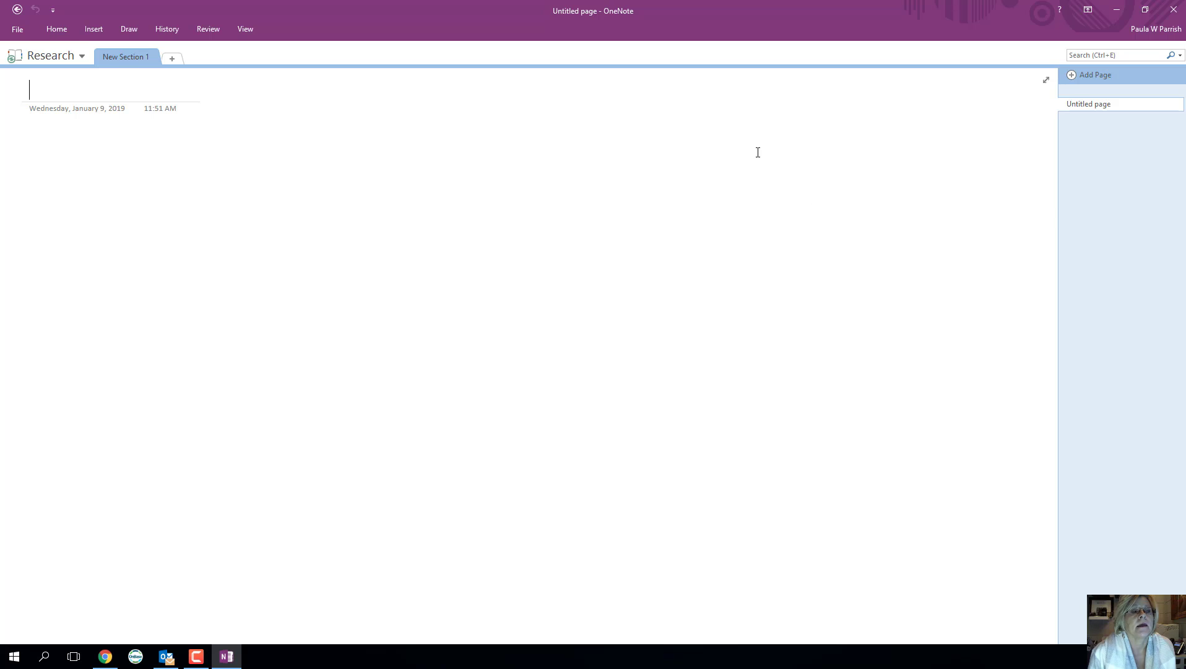
- Rename the first section and type 'Take Detailed Notes' as its page title
double_click(122, 58)
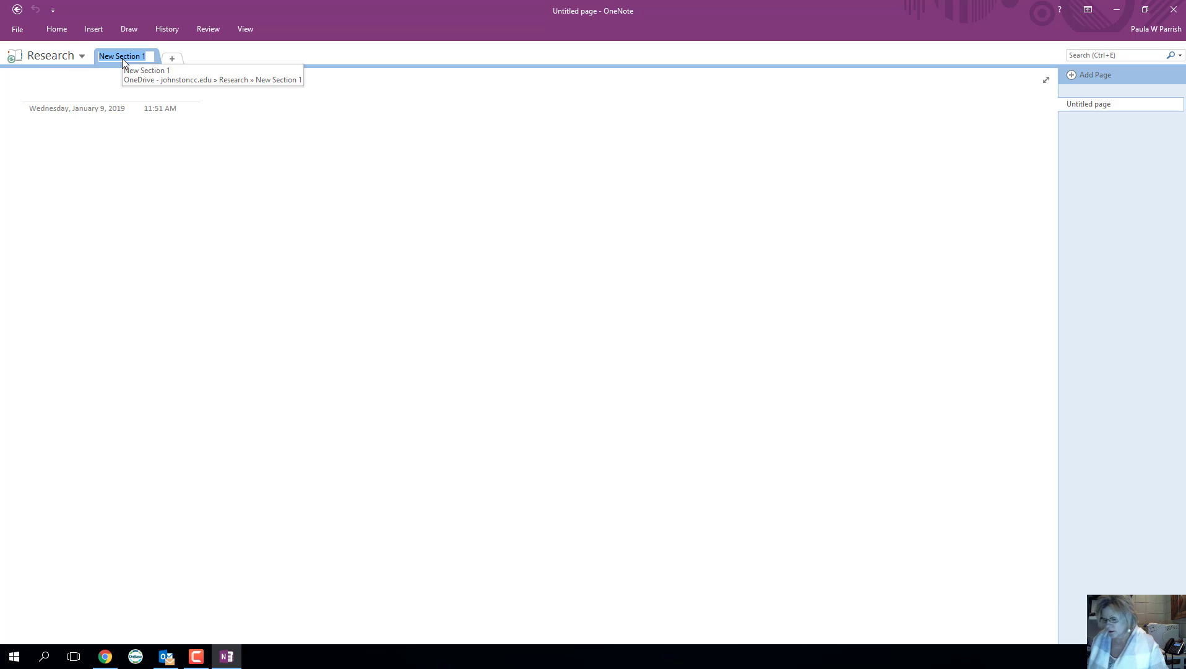
key("Return")
type("Take Deta")
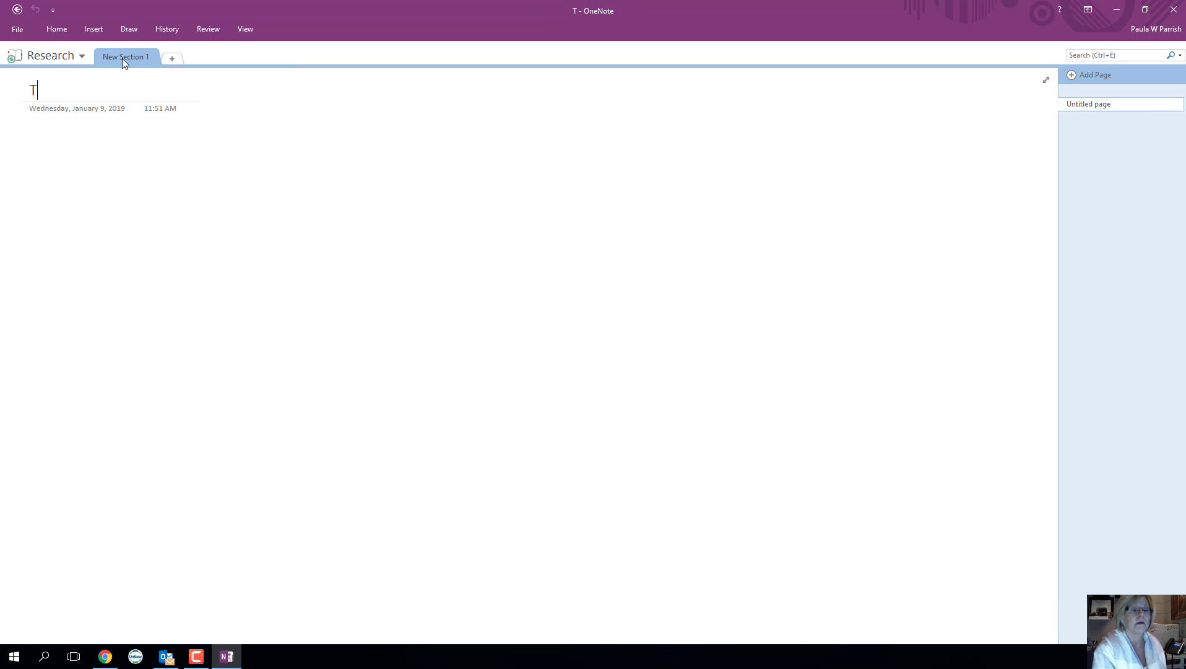
type("iled Notes")
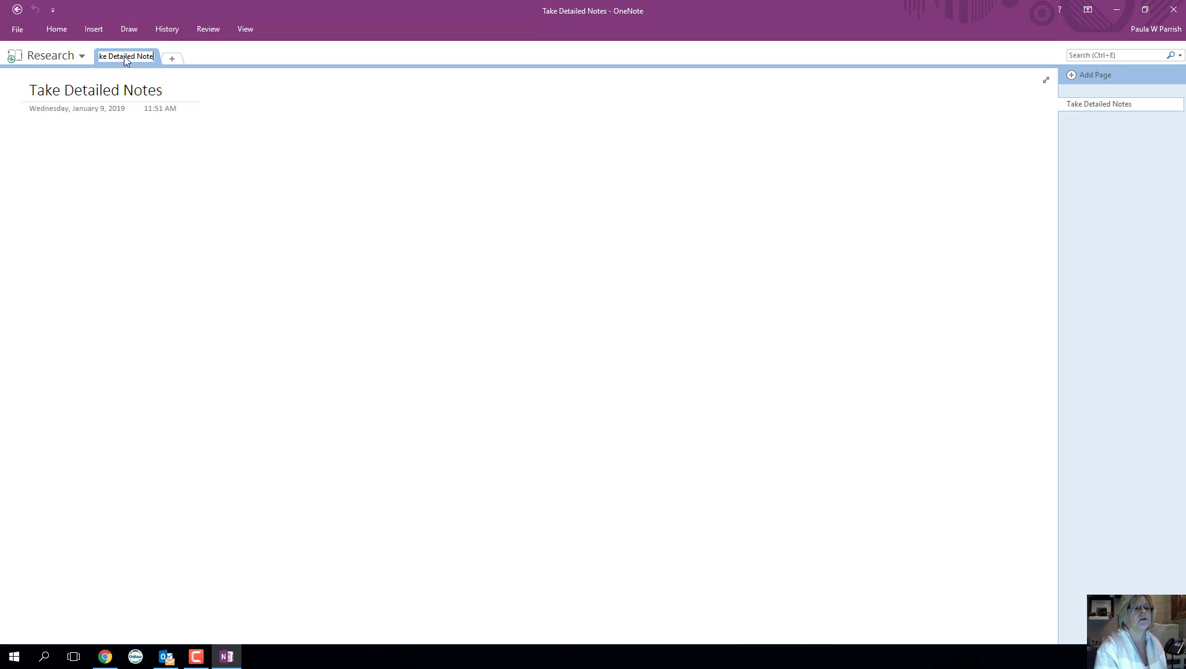
- Add a 'Be Respectful in Class' section and paste that name as its page title
type("s")
left_click(173, 60)
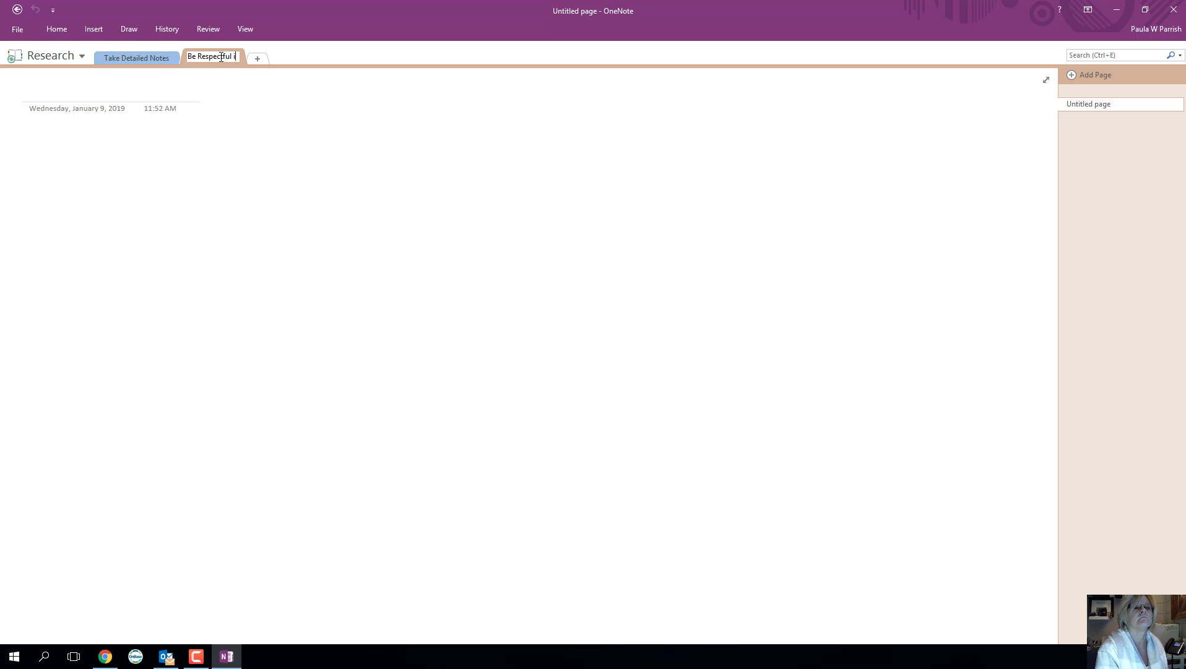
type("n Class")
key("Return")
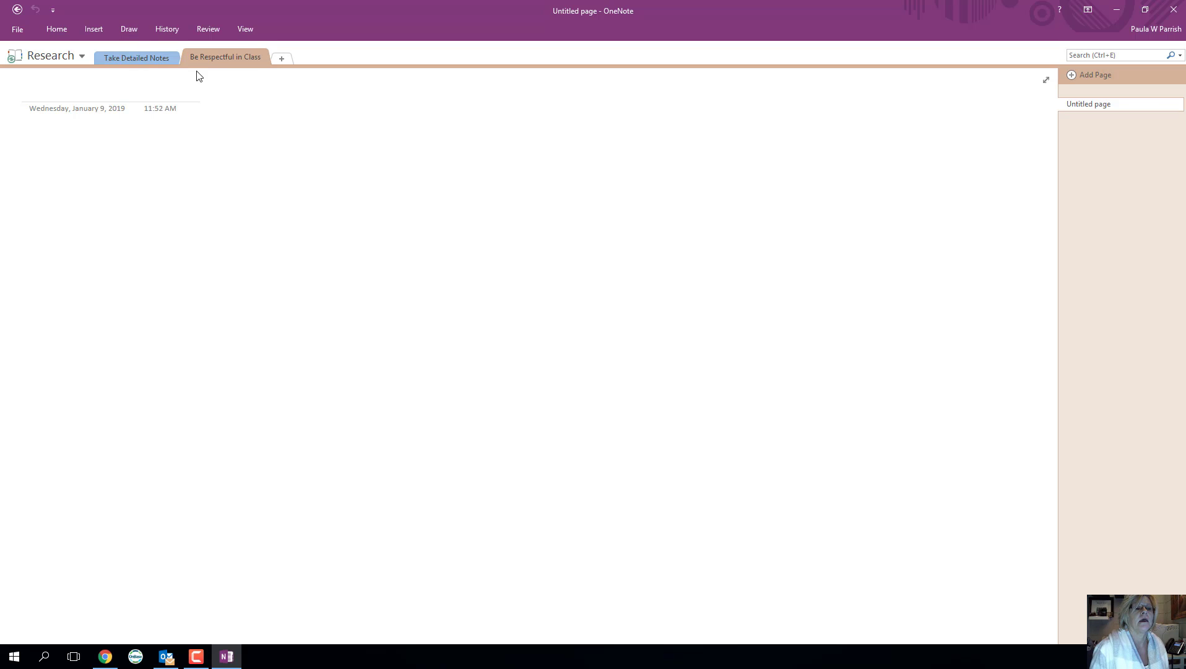
double_click(198, 56)
key("ctrl+c")
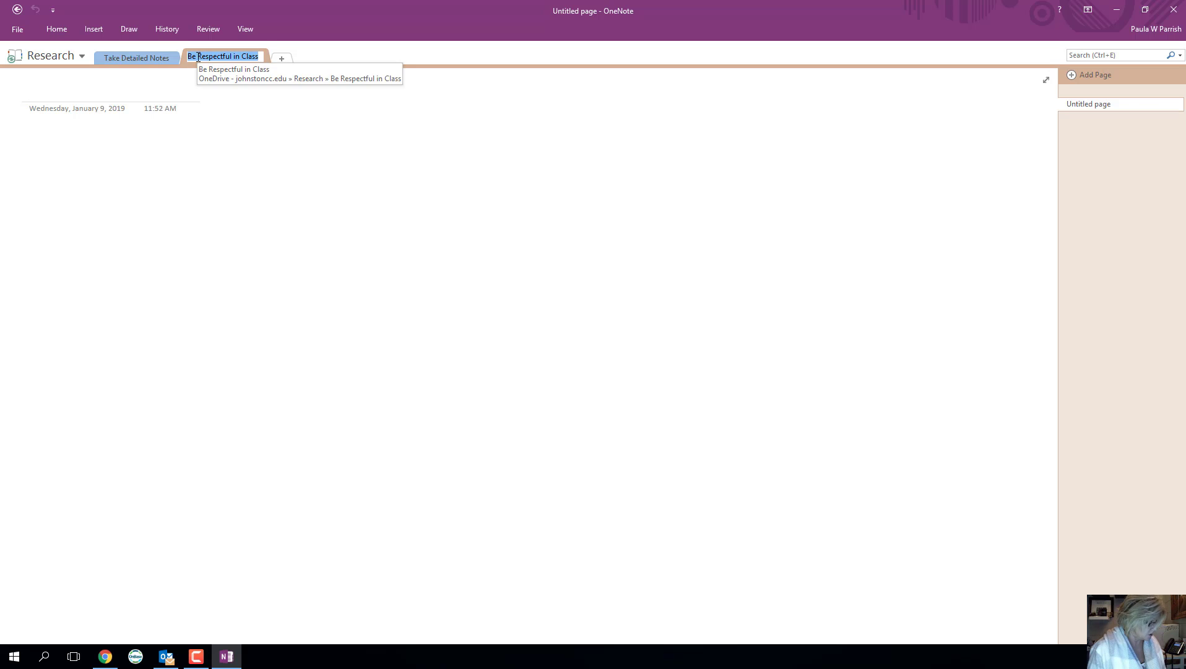
left_click(115, 92)
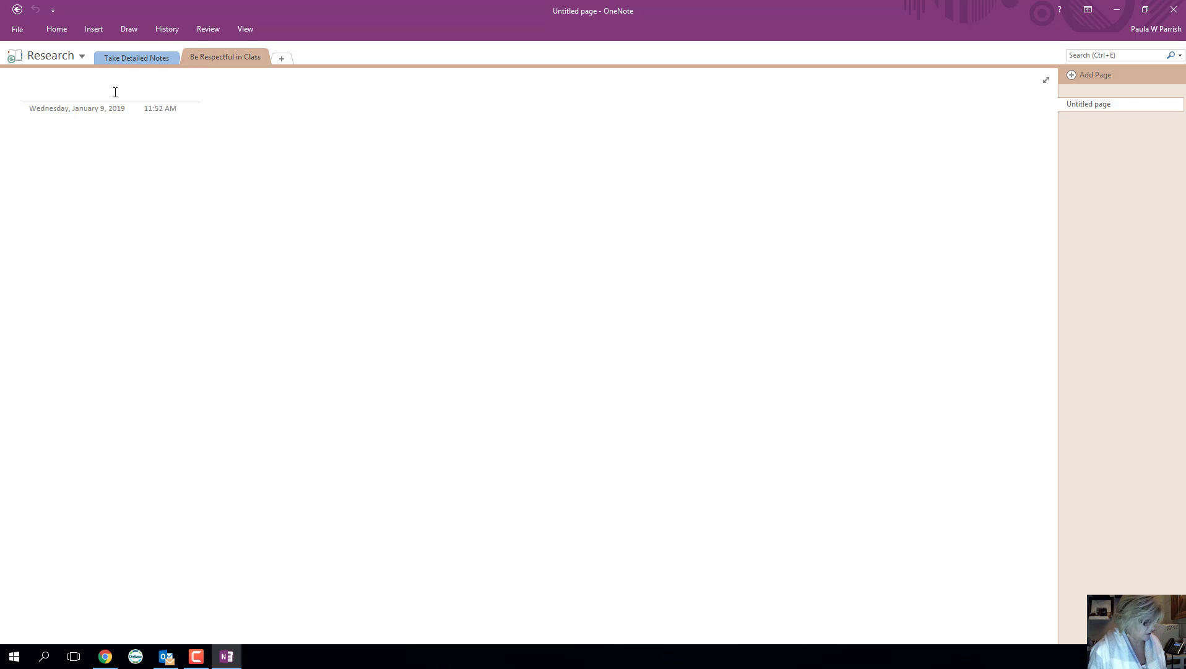
key("ctrl+v")
- Add a 'Come to class prepared' section, paste the name as its page title, and minimize OneNote
left_click(282, 59)
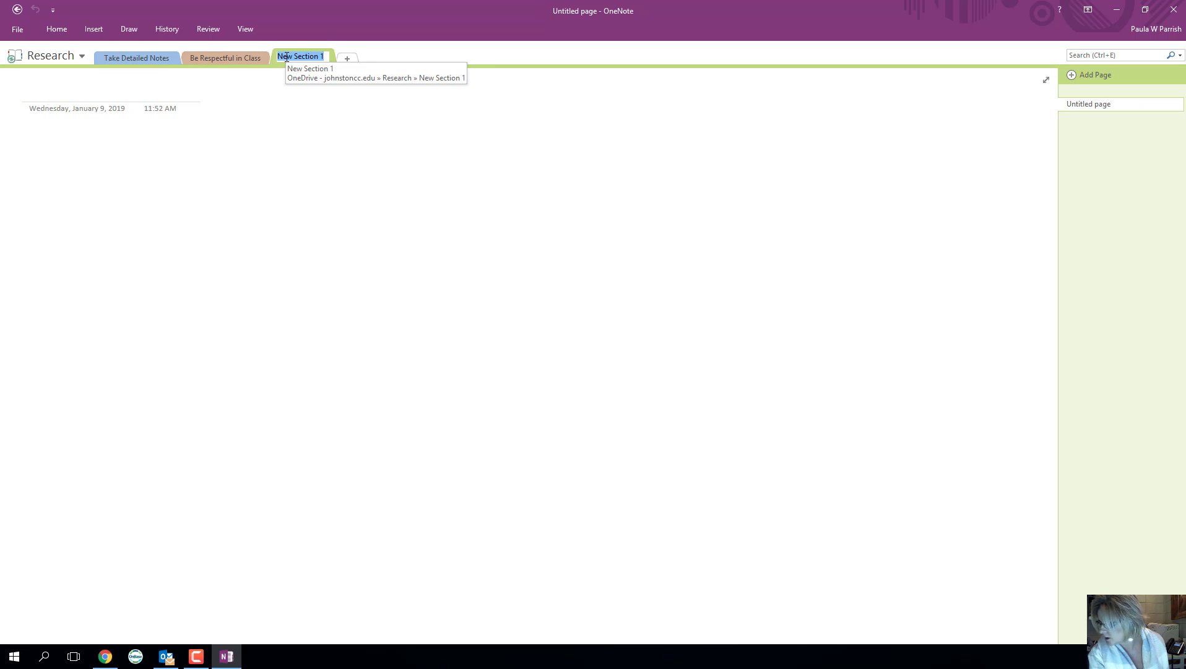
type("Co")
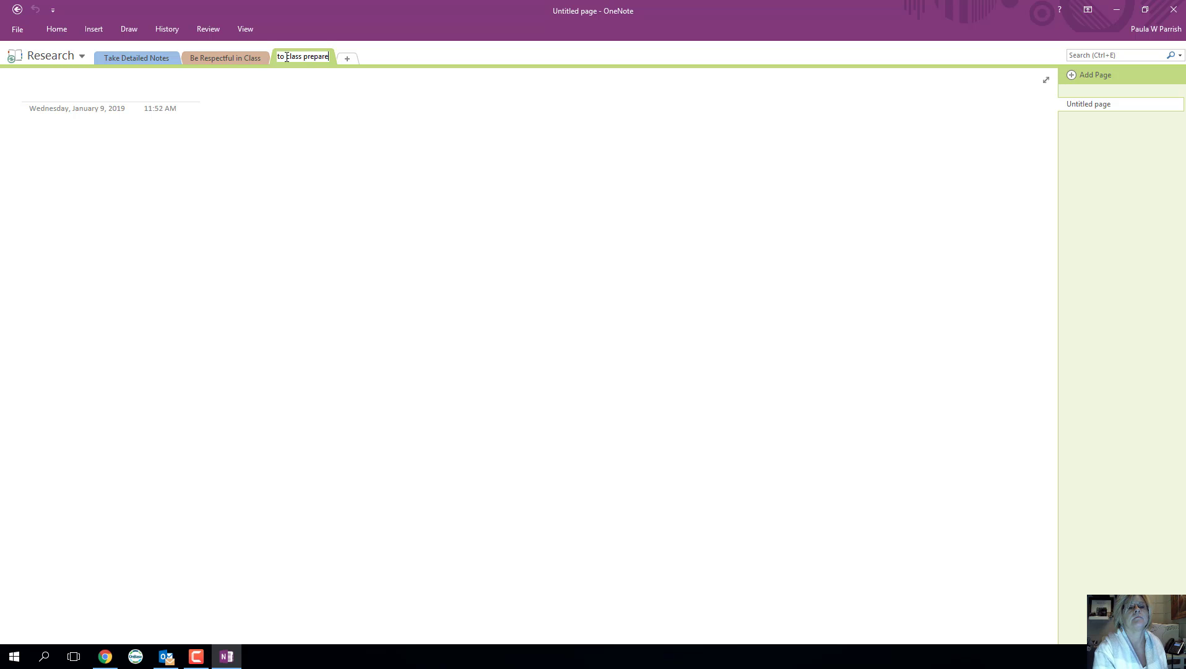
left_click(372, 156)
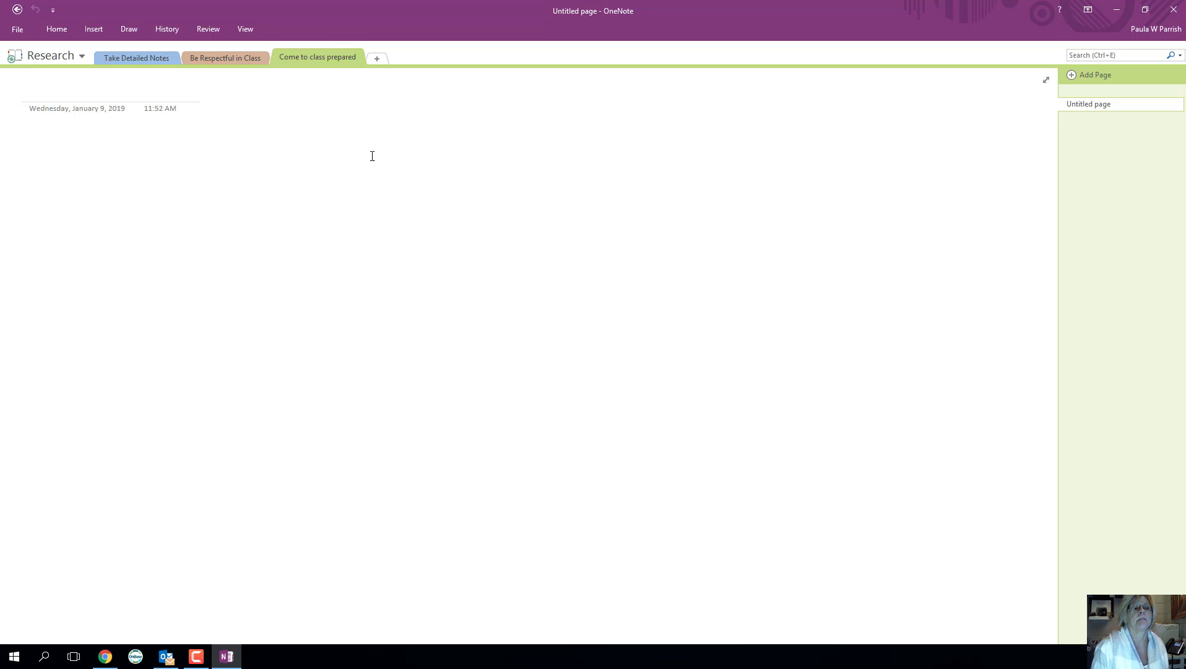
double_click(313, 56)
key("ctrl+c")
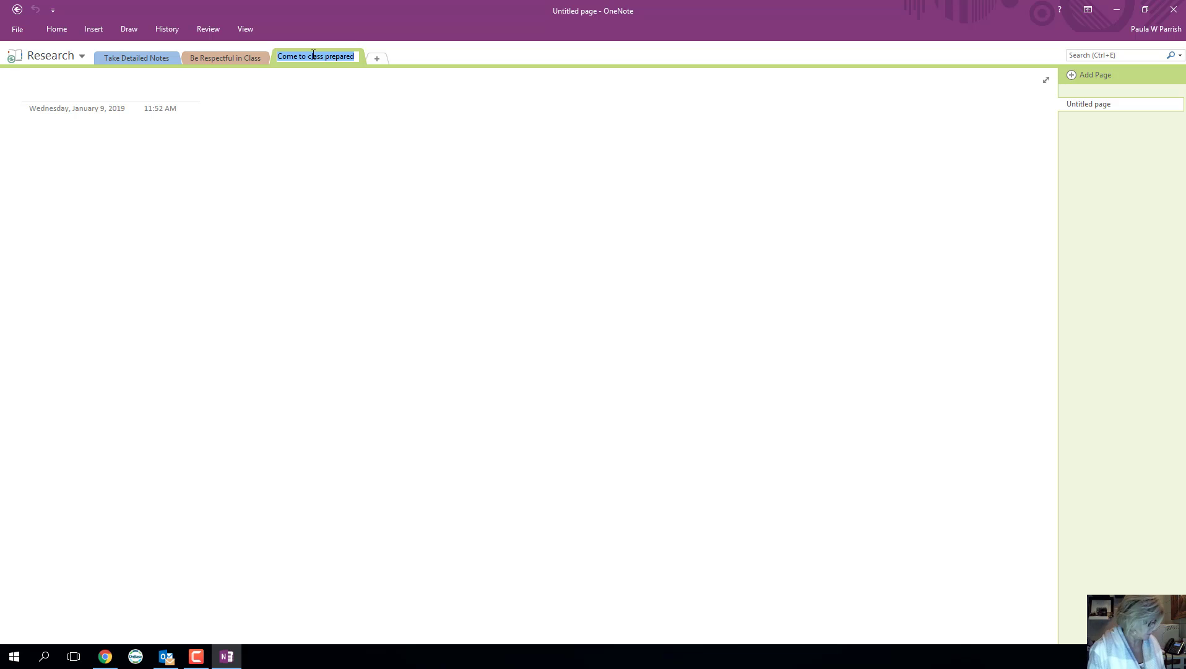
left_click(107, 90)
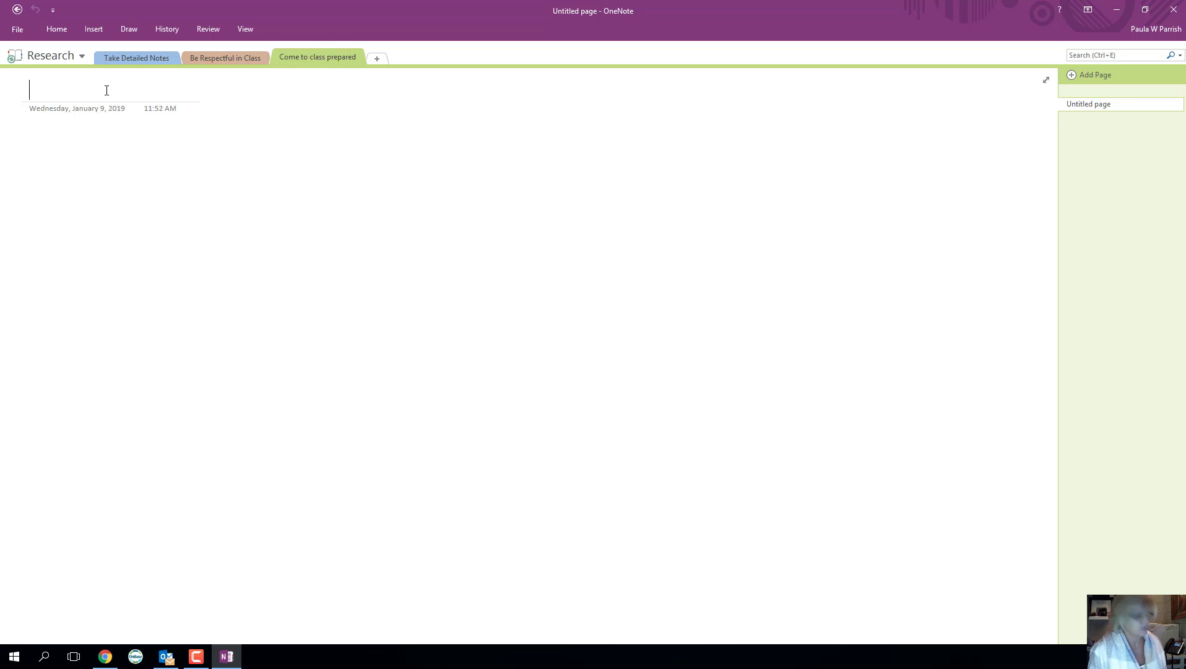
key("ctrl+v")
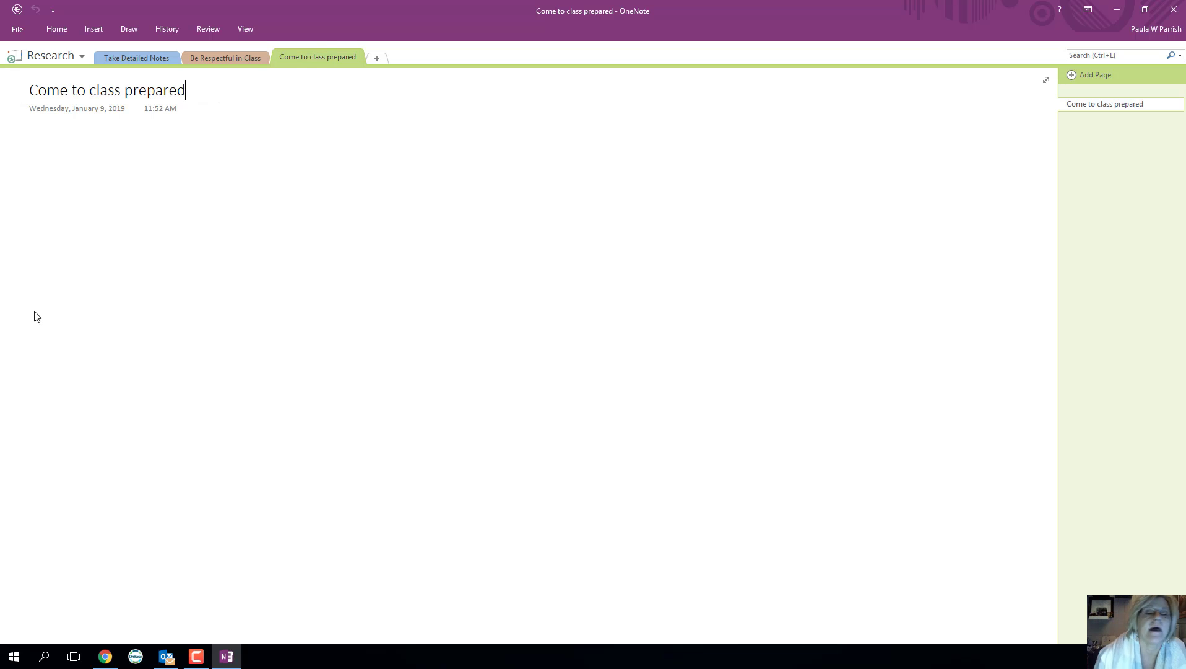
left_click(1116, 9)
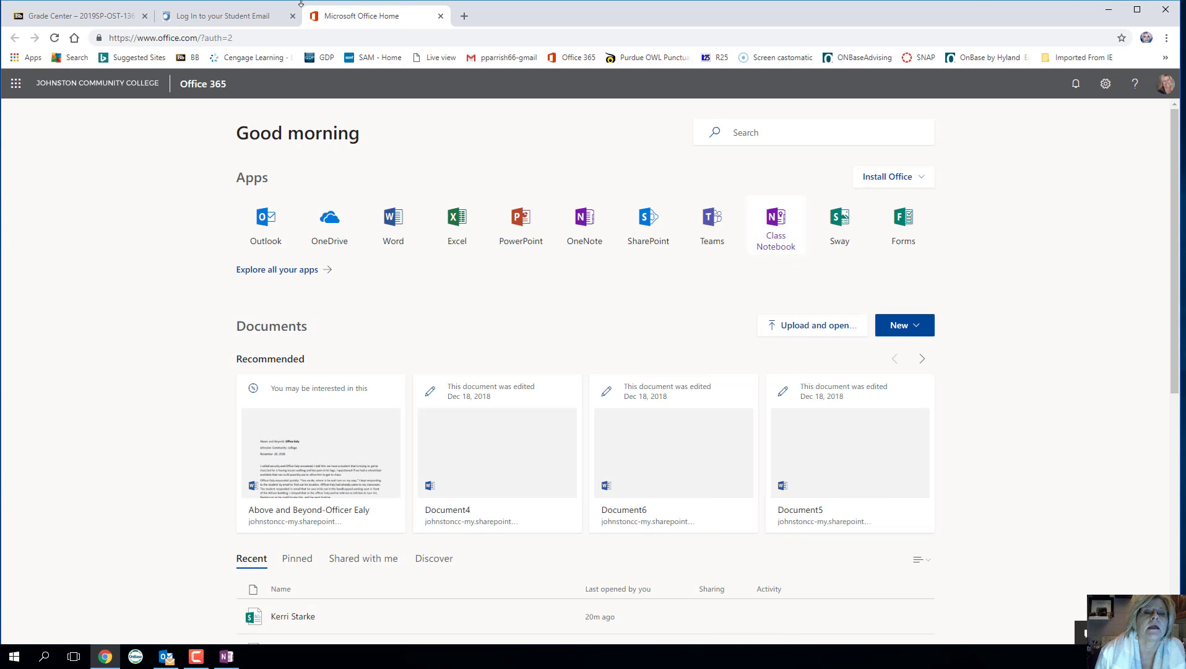
- Google 'take detailed notes' and open Oxford Learning's 'How To Take Study Notes' article
left_click(464, 16)
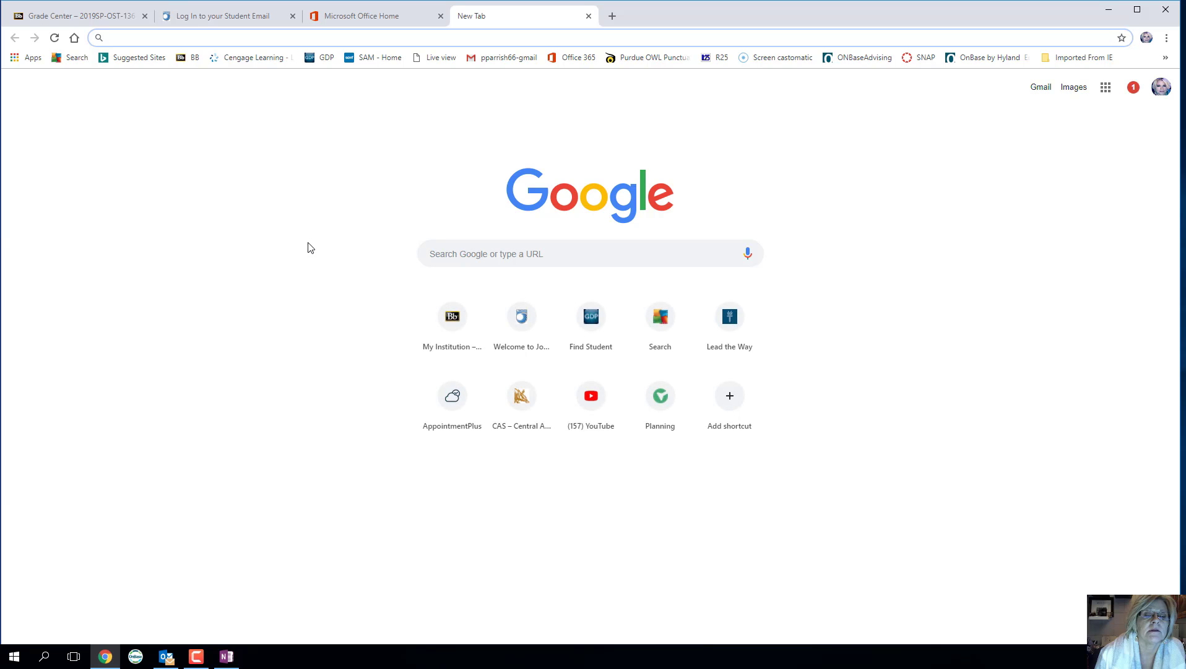
left_click(425, 259)
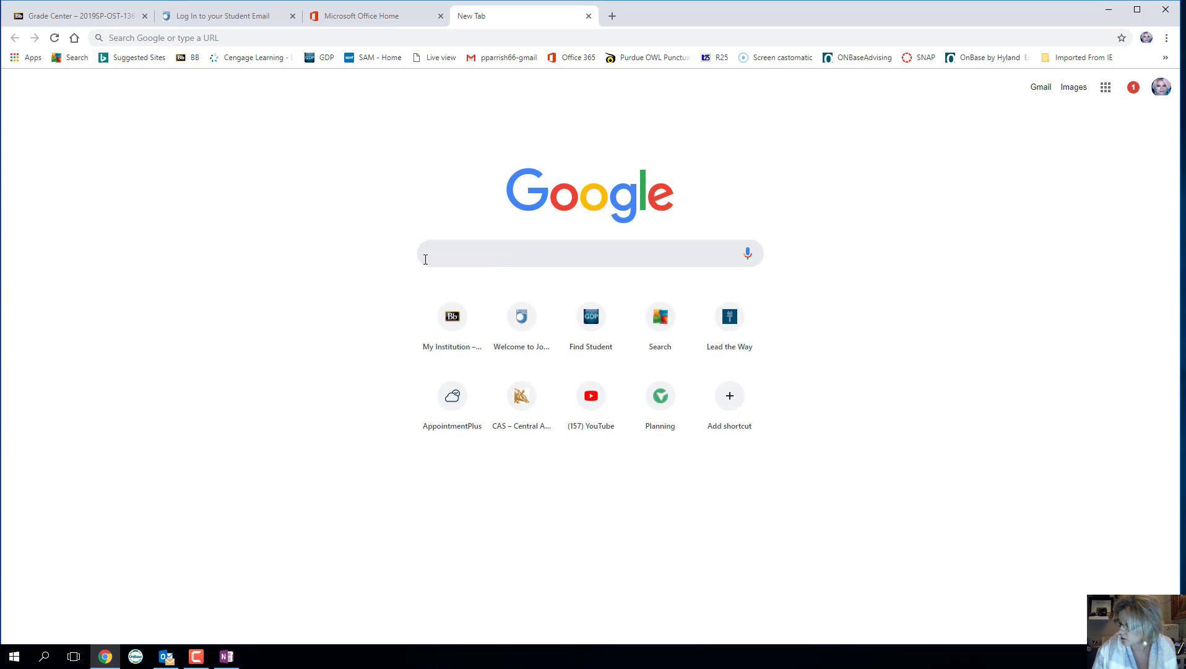
type("ta")
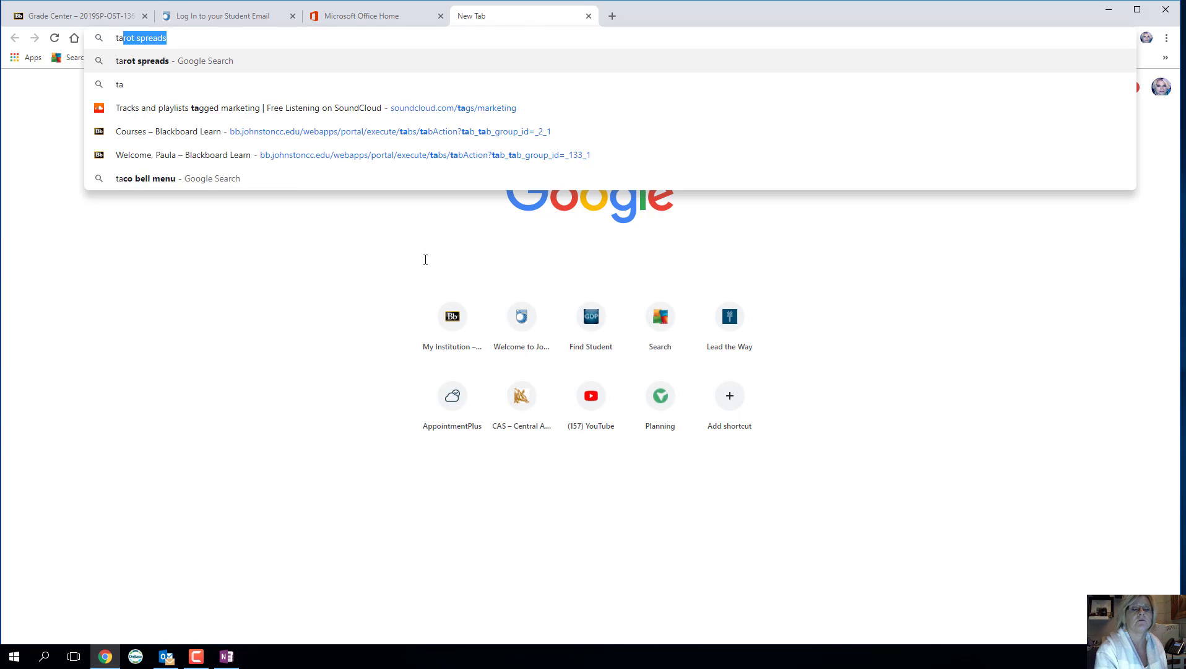
type("ke detaile")
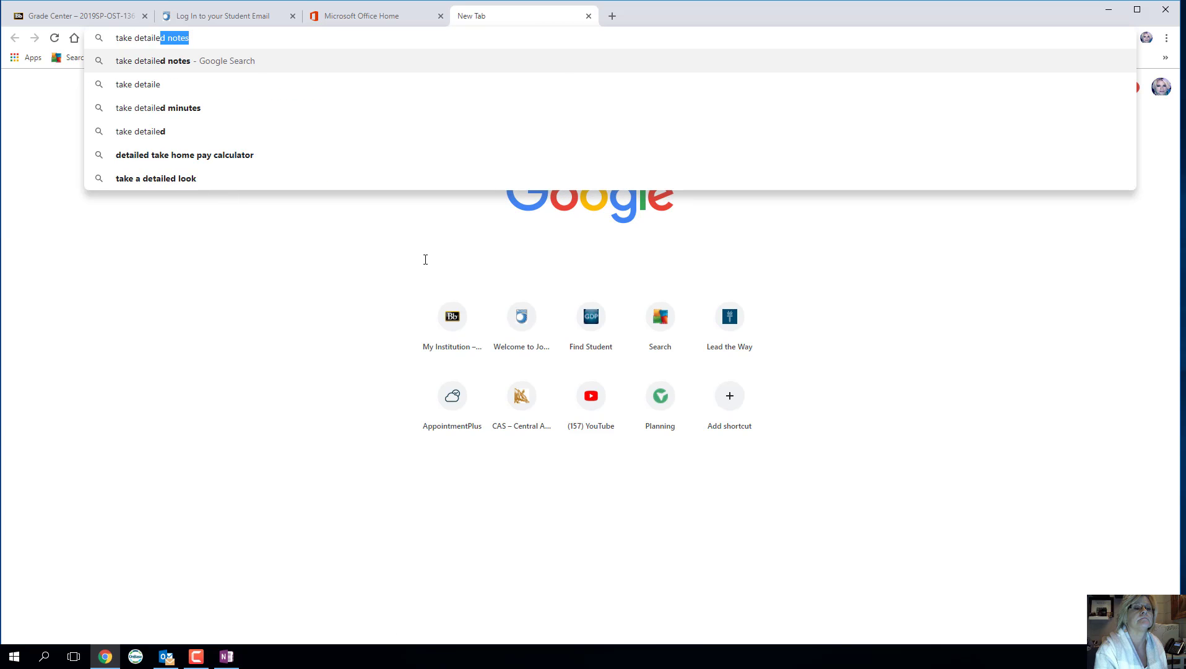
key("Return")
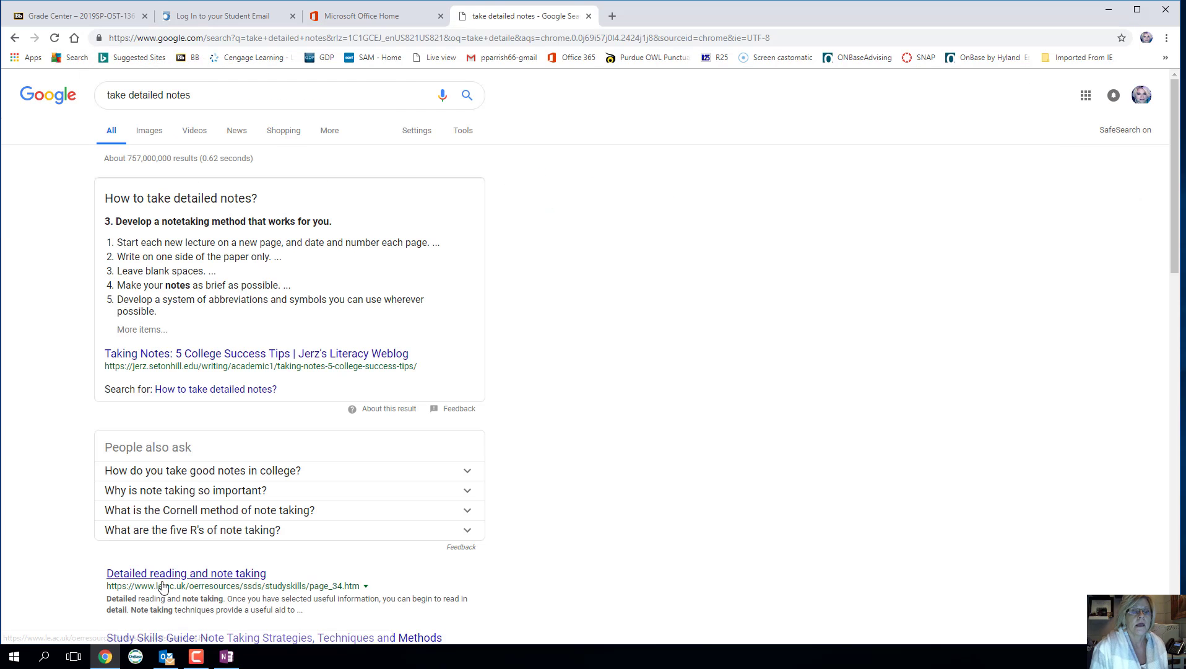
scroll(512, 475, "down", 5)
scroll(513, 476, "down", 2)
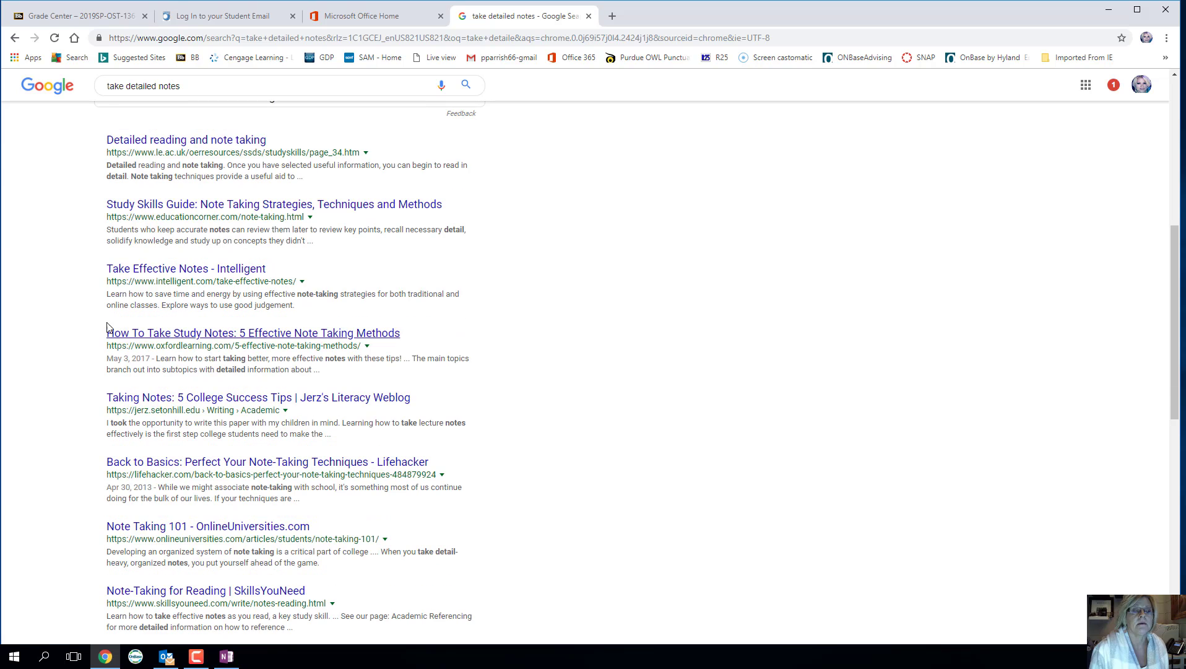
left_click(211, 333)
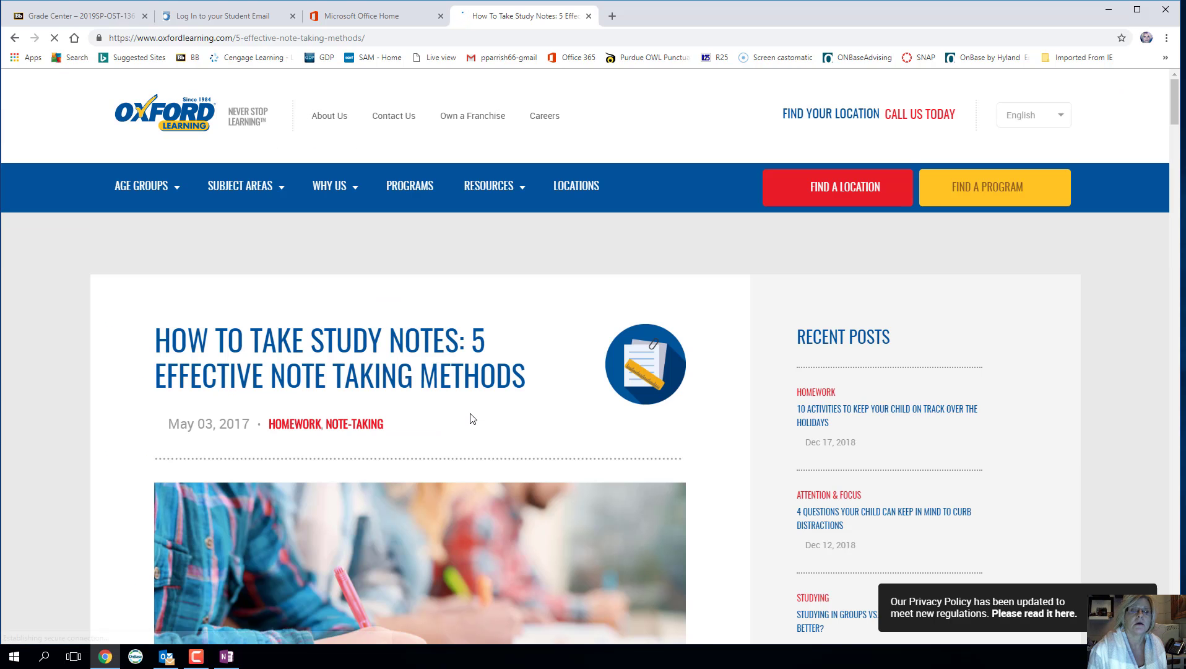
- Select the section on why note taking skills matter, then return to OneNote
scroll(468, 419, "down", 5)
scroll(467, 414, "down", 7)
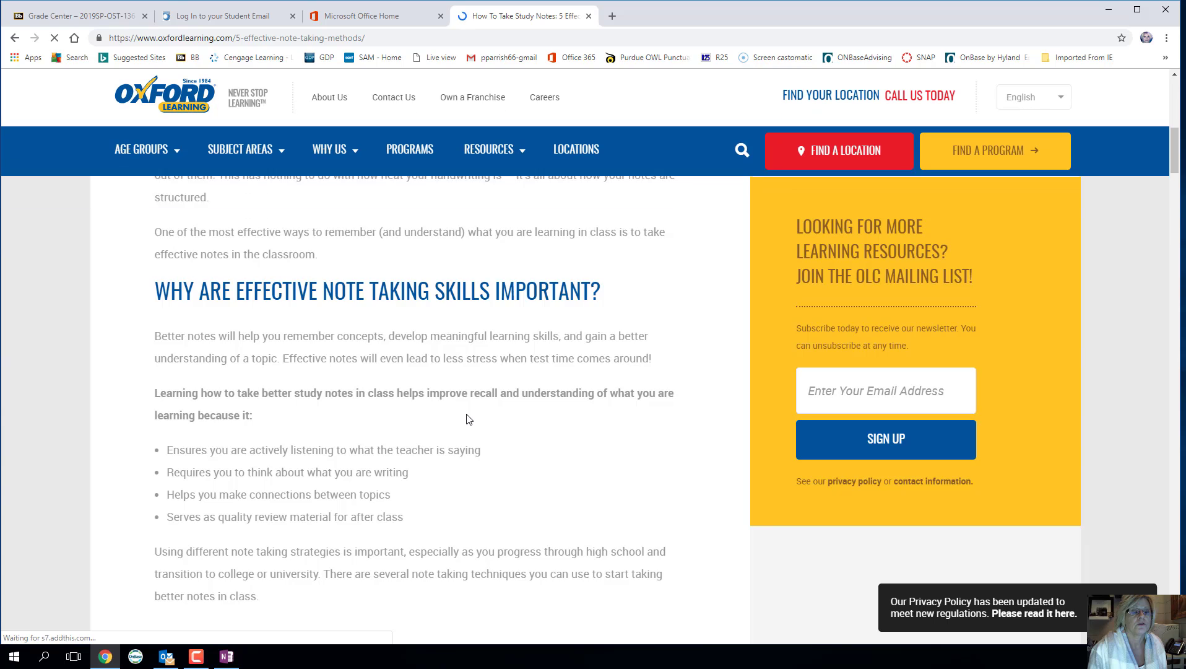
scroll(467, 418, "up", 1)
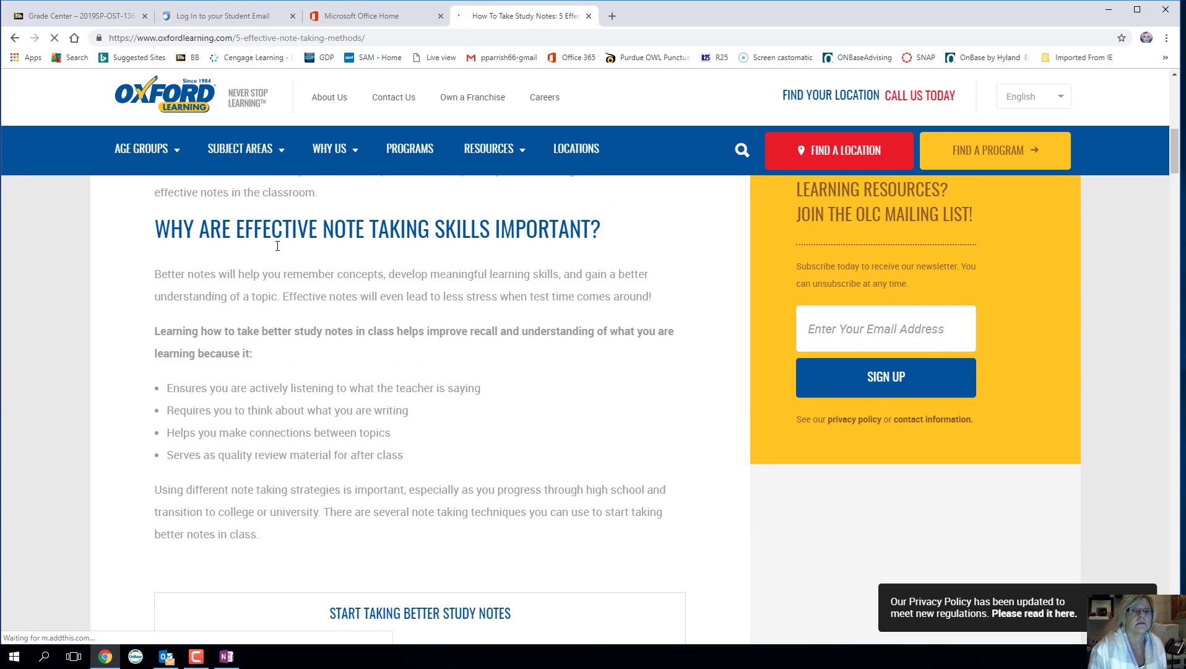
left_click_drag(157, 227, 328, 532)
key("ctrl+c")
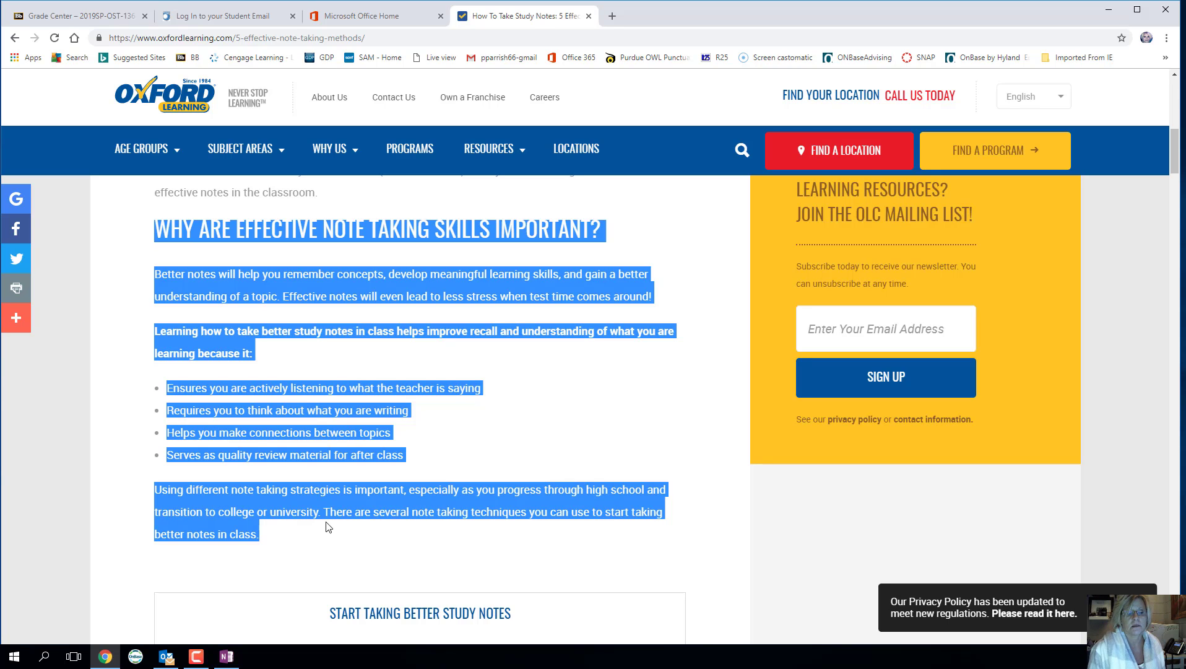
left_click(226, 657)
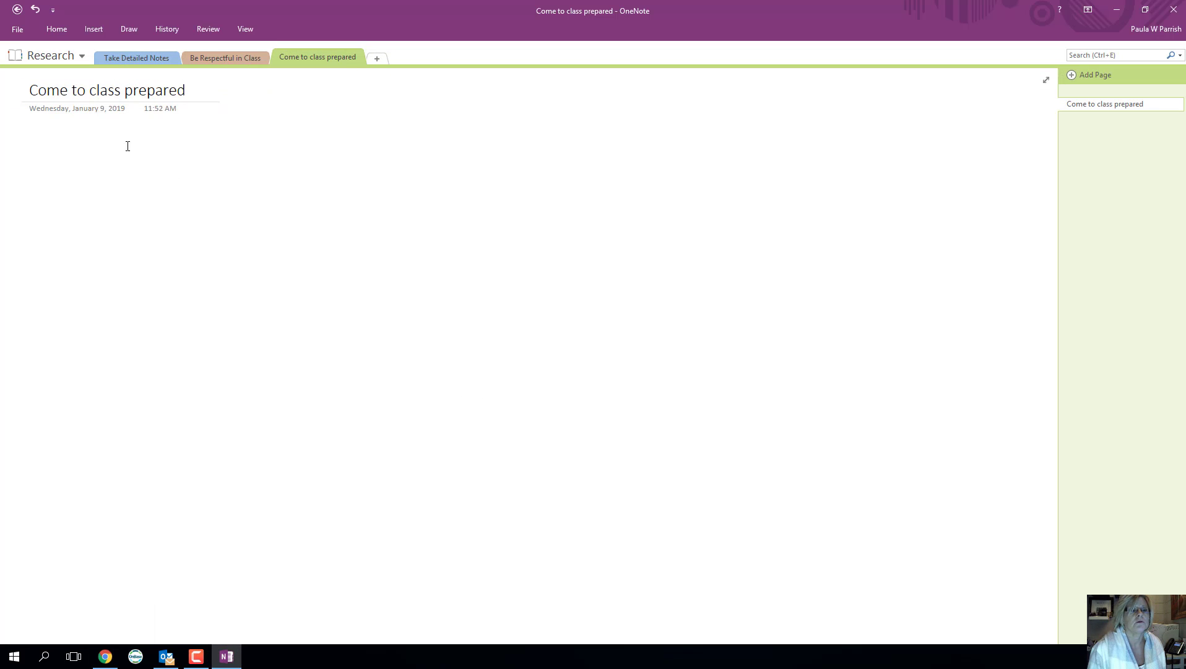
- Paste the Oxford Learning excerpt and source link into the Take Detailed Notes page
left_click(139, 58)
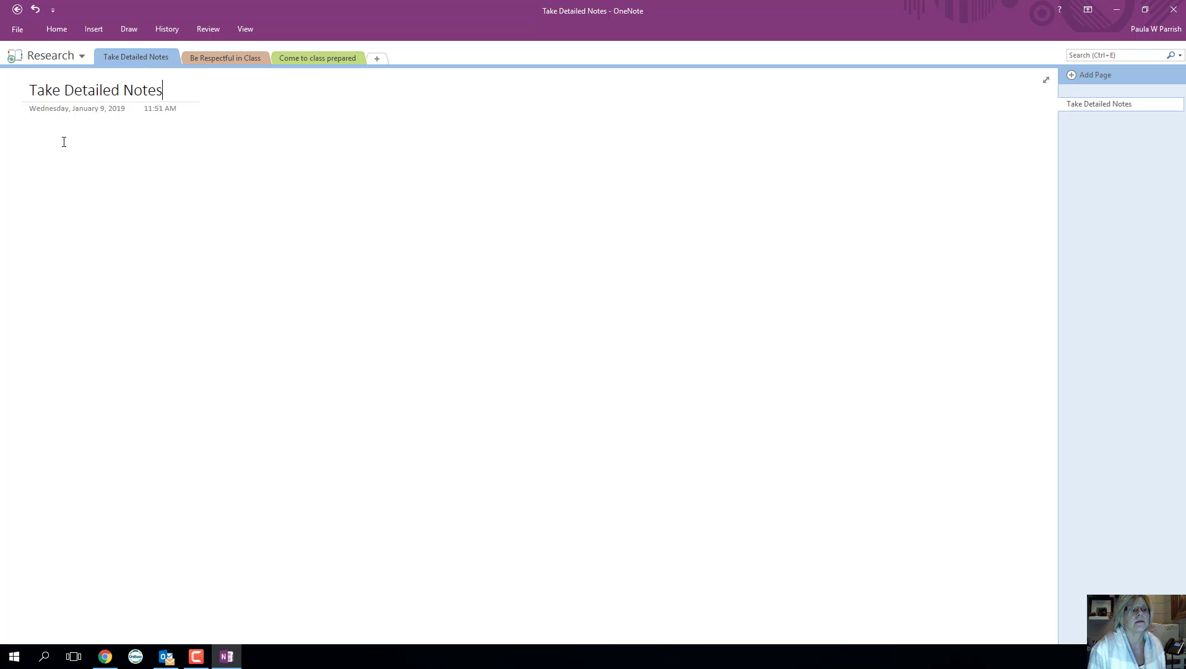
key("Return")
key("ctrl+v")
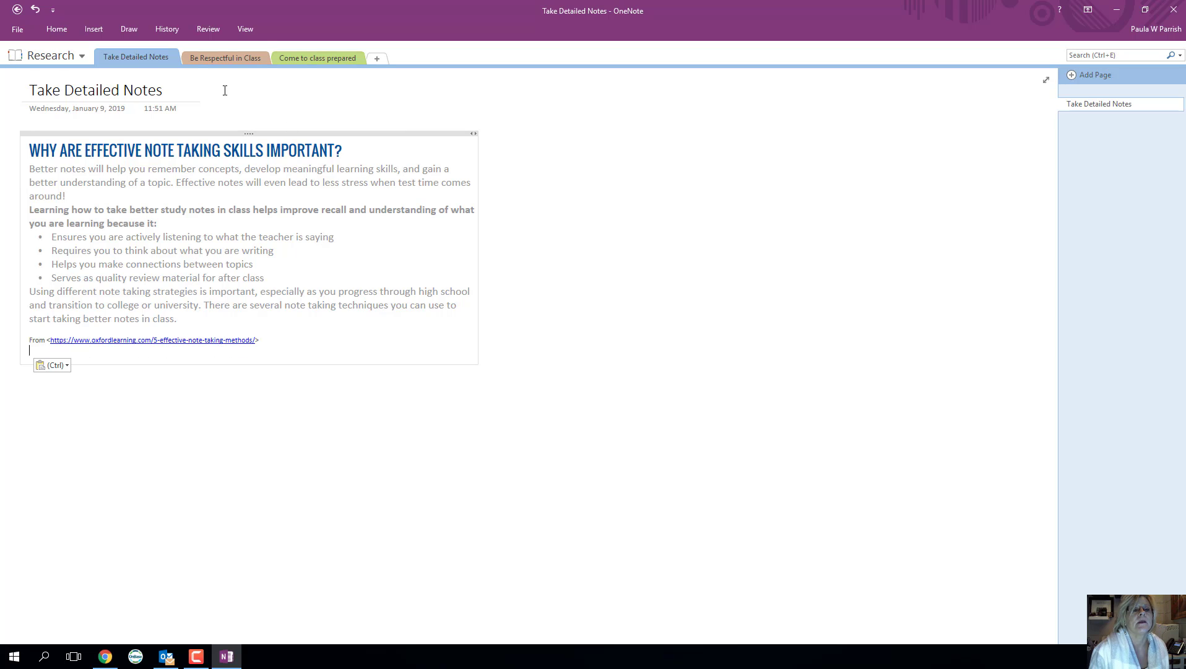
- Select the Be Respectful in Class page title, then go to the browser's home page
left_click(223, 59)
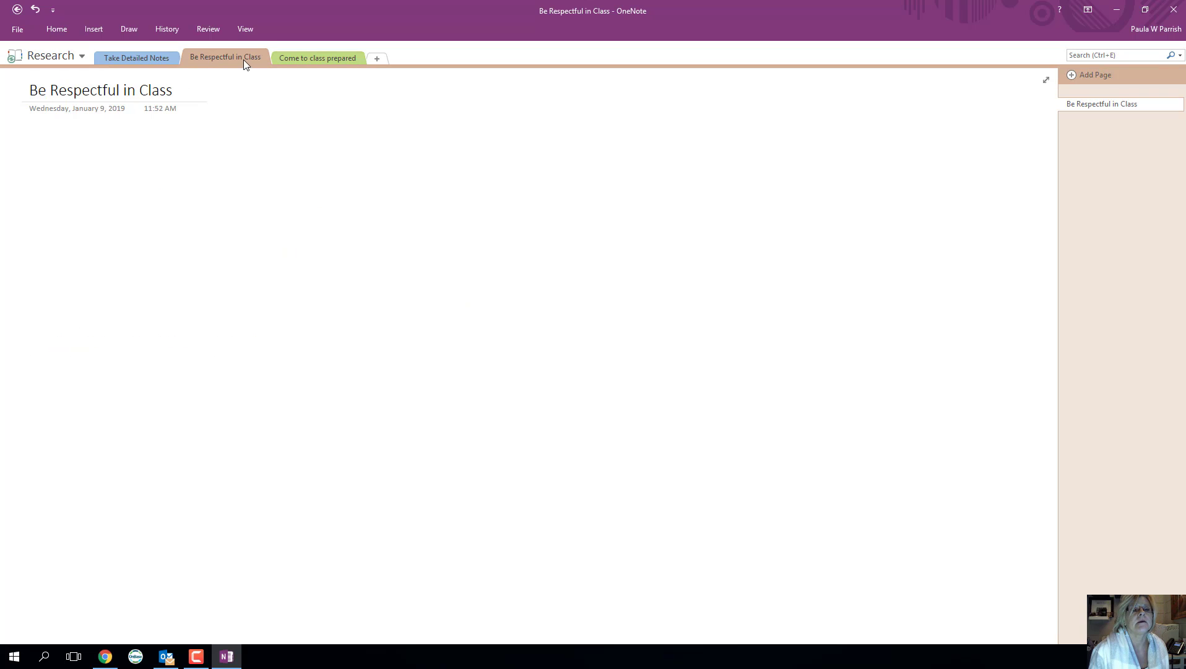
triple_click(123, 98)
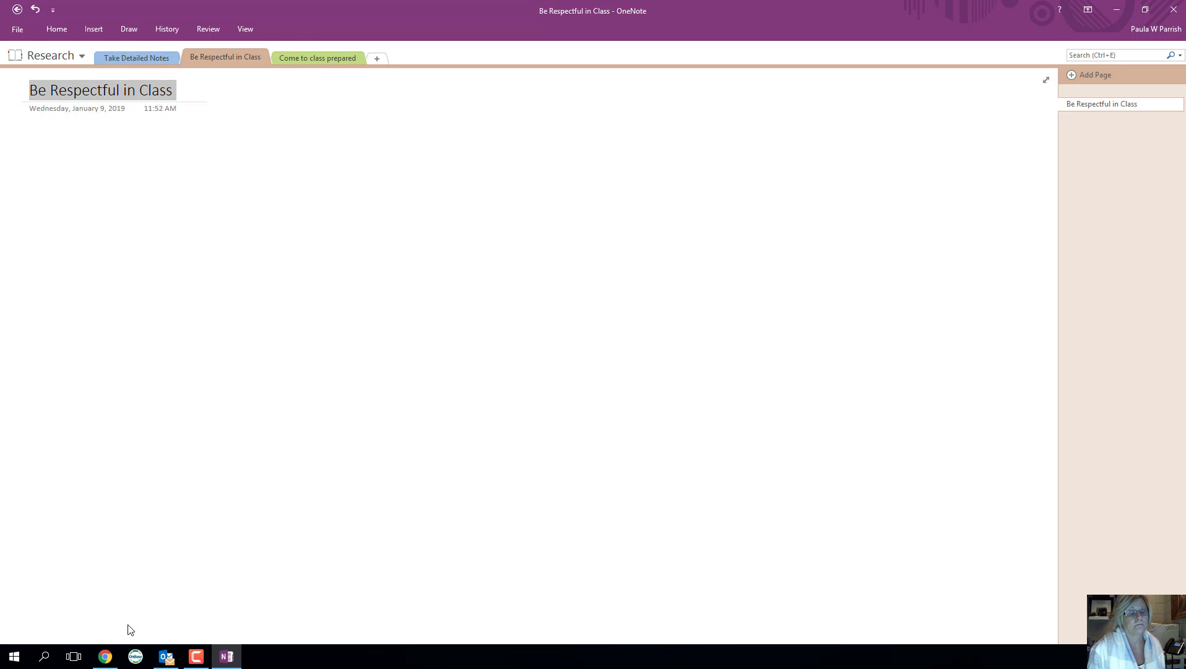
left_click(106, 656)
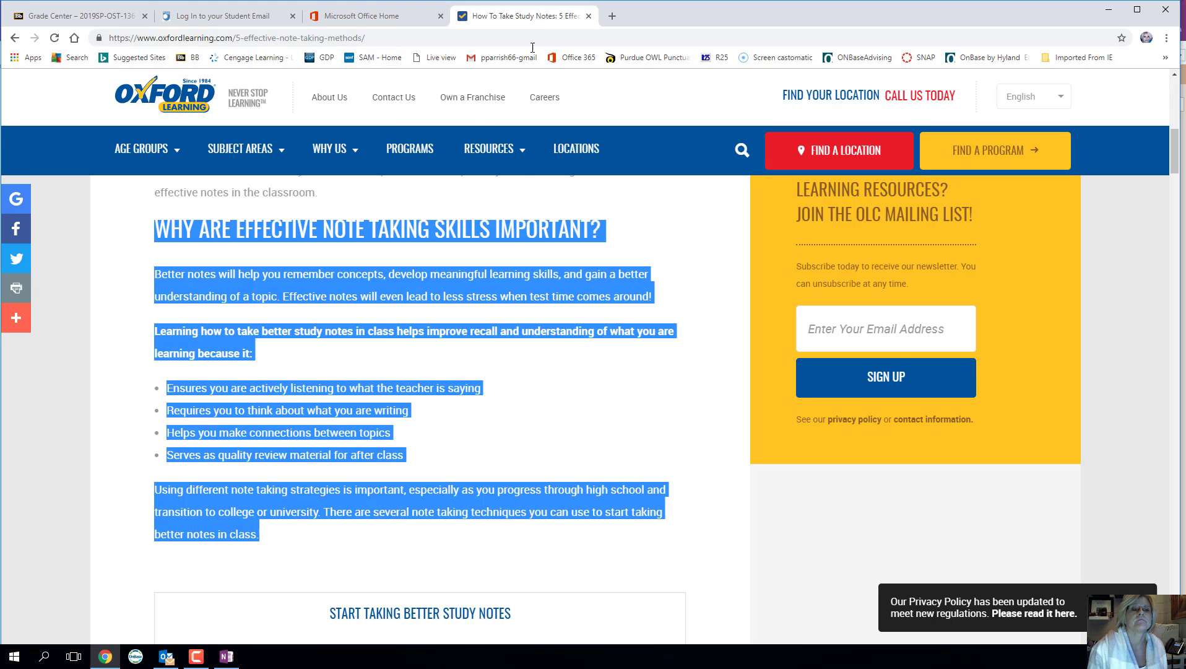
left_click(75, 38)
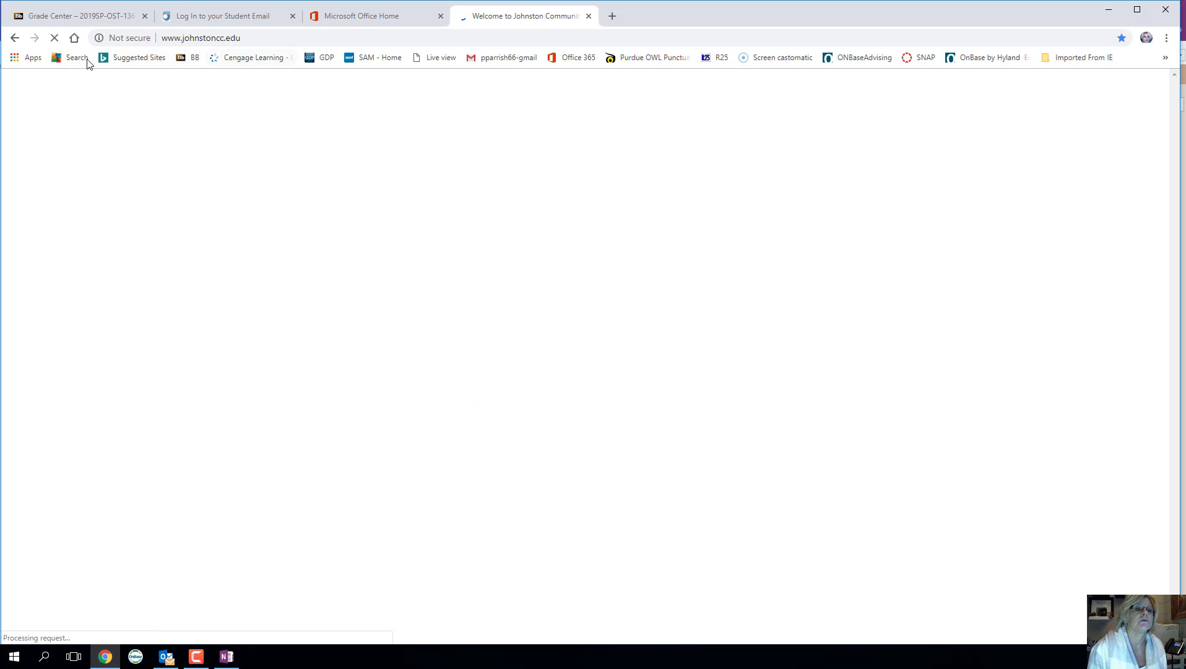
- Search 'Be Respectful in Class', open wikiHow's '3 Ways to Be Respectful', and select Method 1 with its picture
left_click(82, 59)
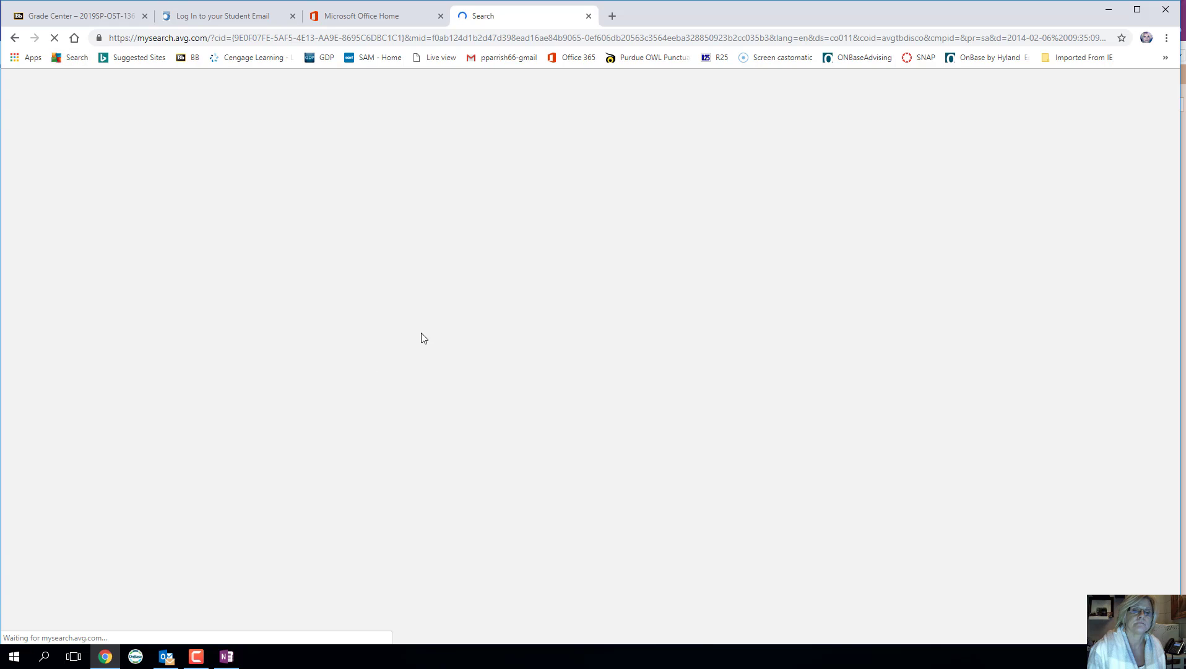
type("Be Respectful in Class")
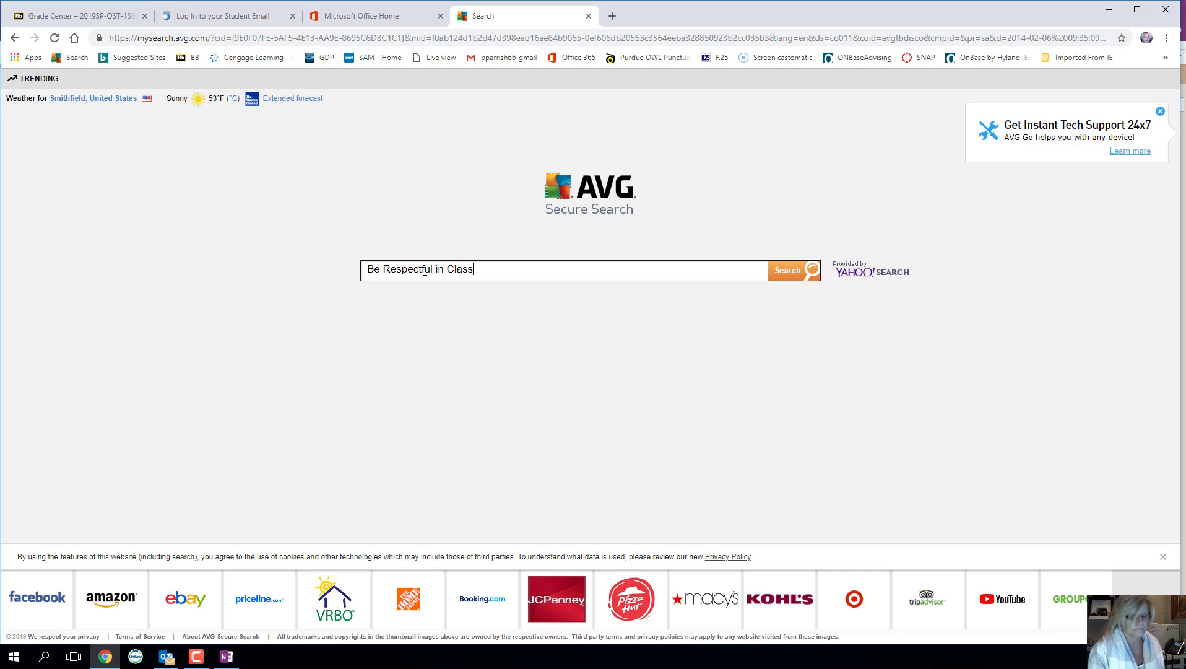
key("Return")
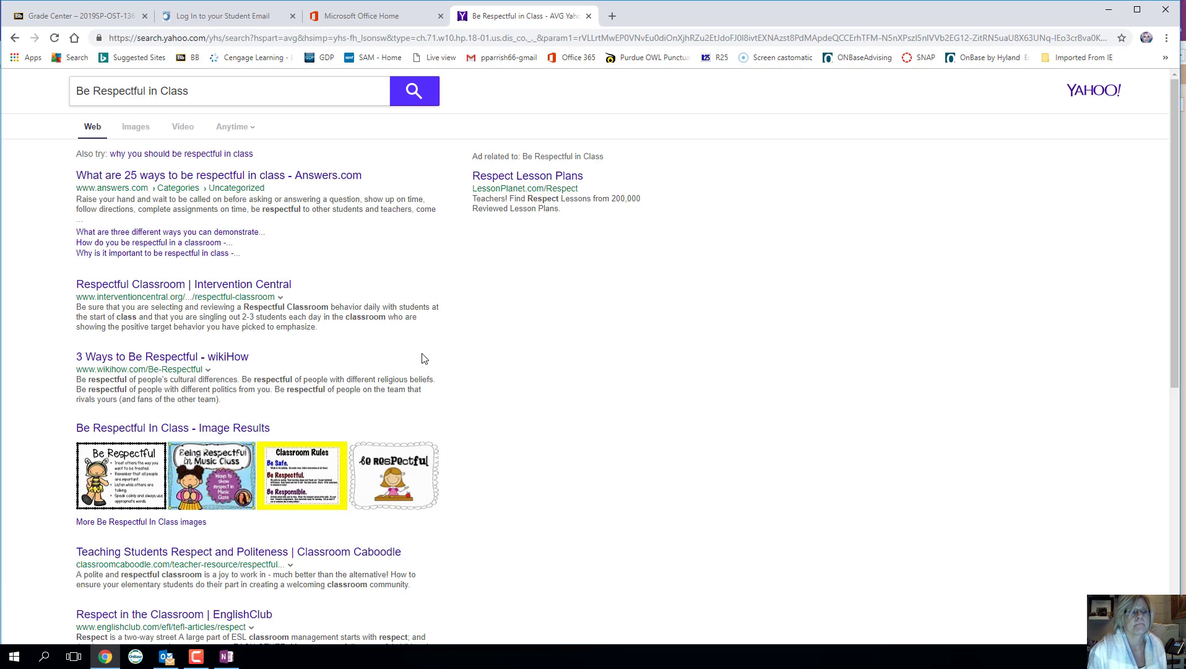
left_click(154, 358)
scroll(306, 420, "down", 6)
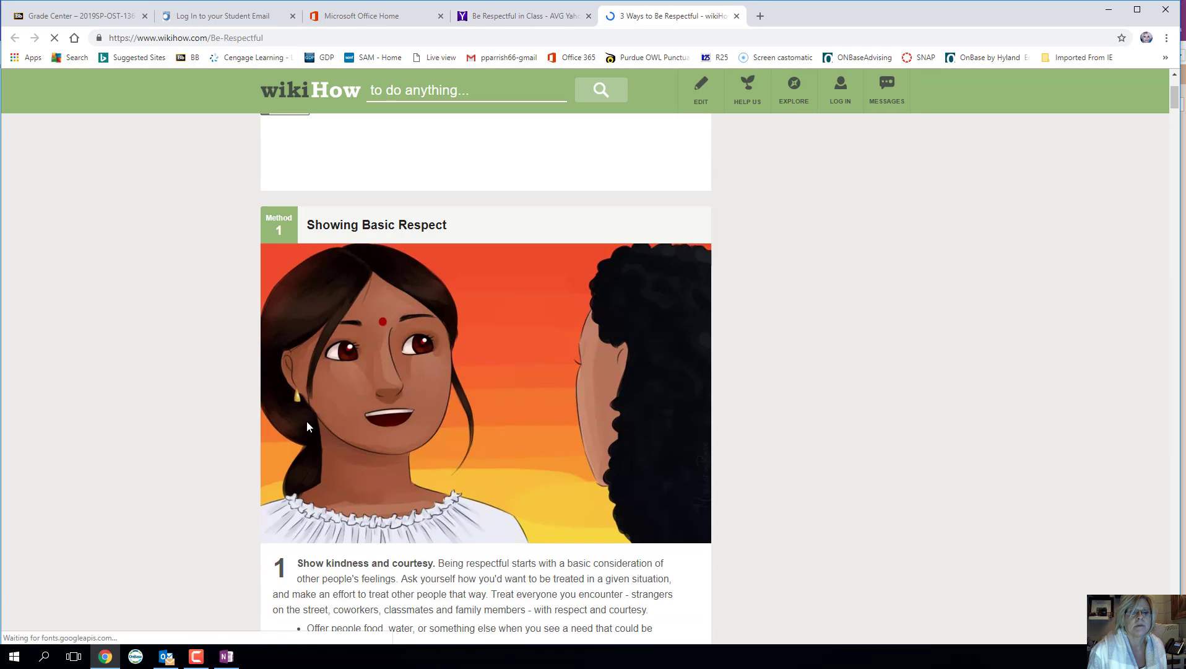
scroll(306, 423, "up", 4)
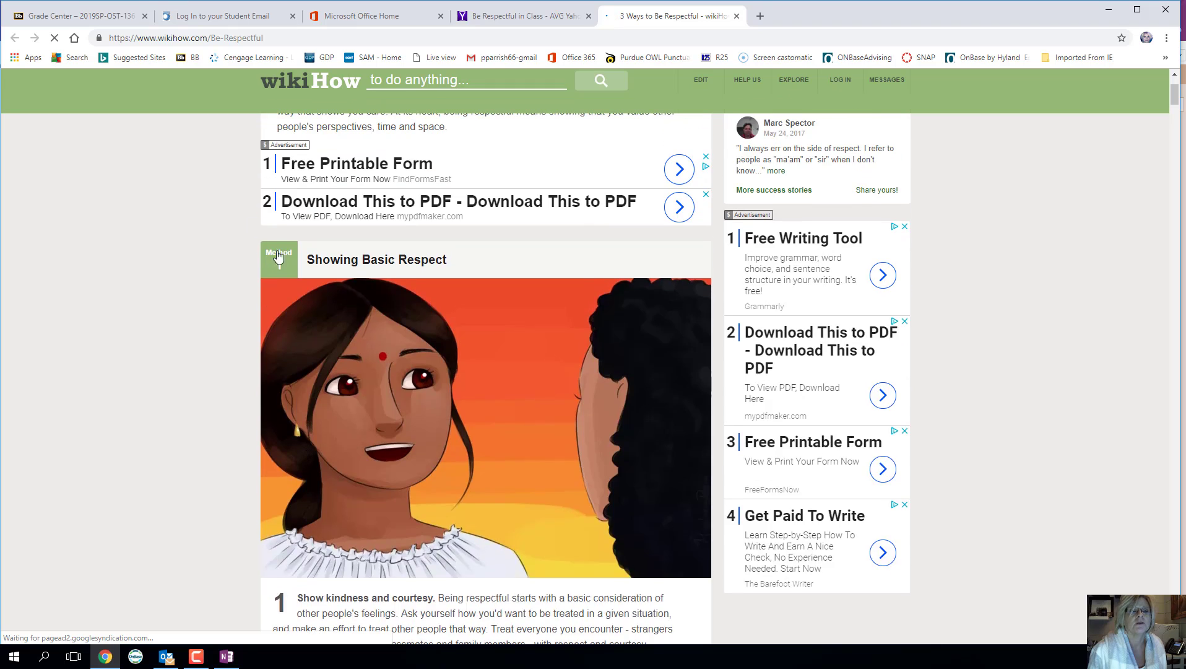
left_click_drag(246, 253, 465, 505)
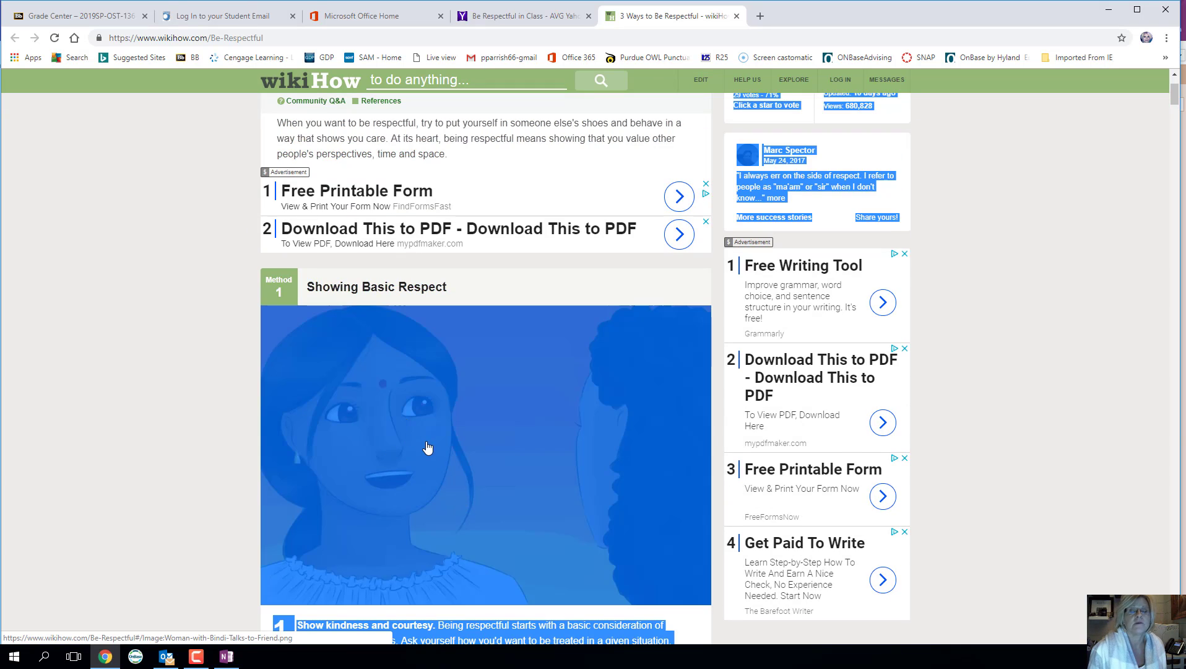
- Paste the copied wikiHow content into the Be Respectful in Class page body
left_click(228, 659)
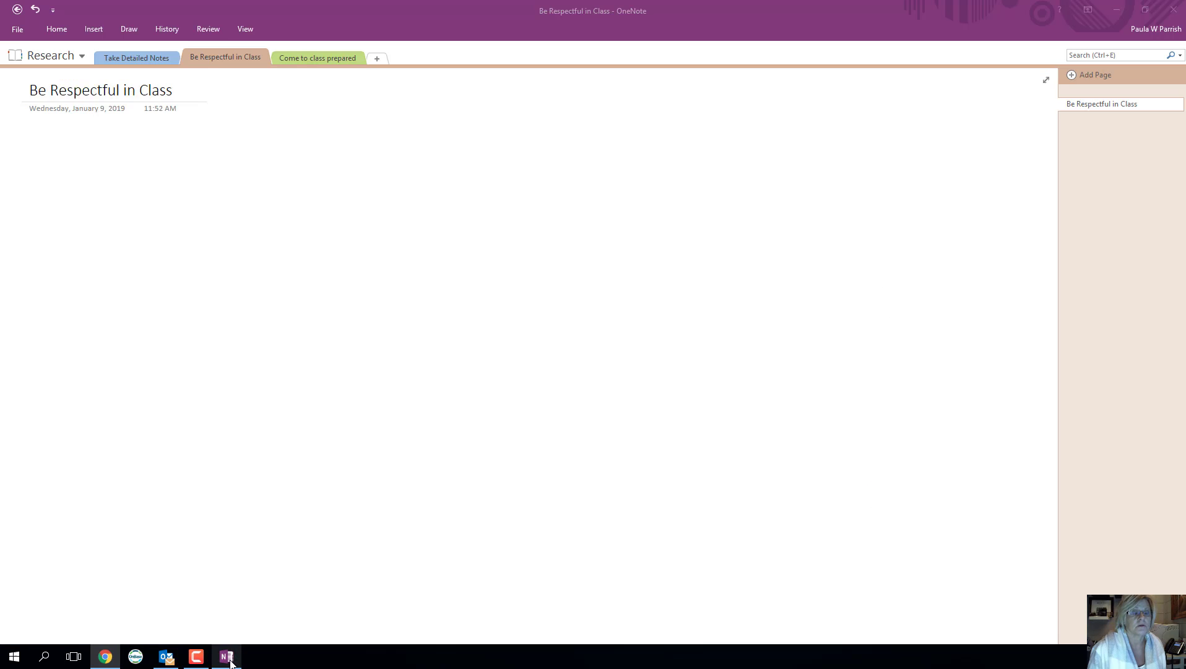
left_click(53, 133)
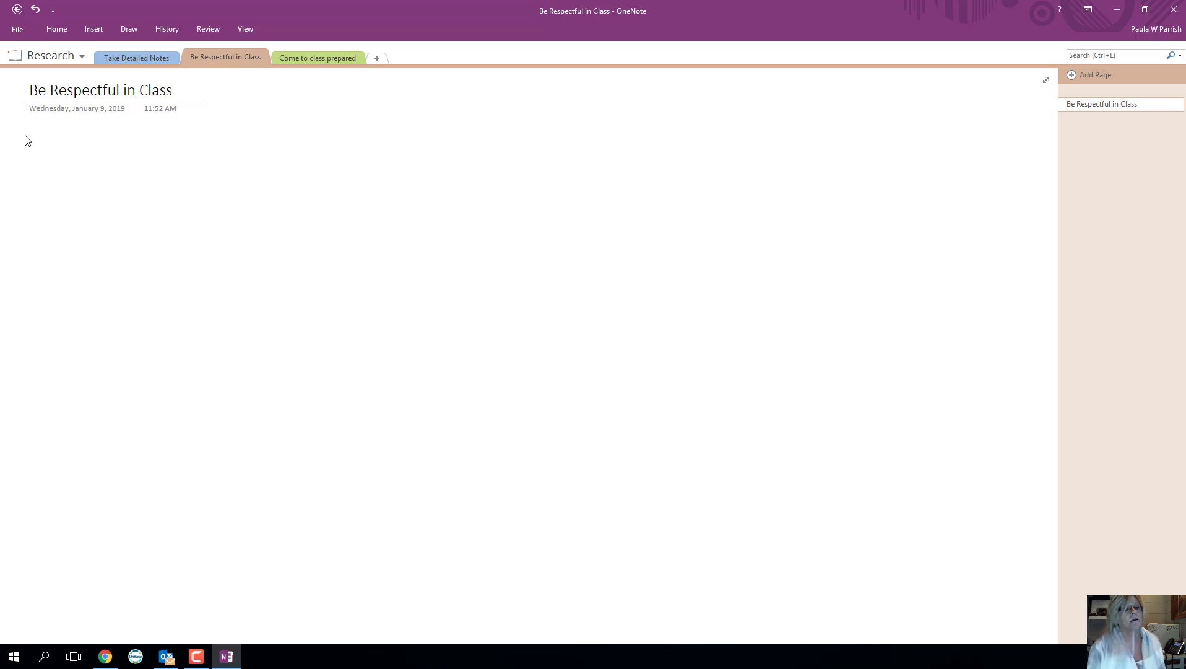
key("ctrl+v")
scroll(25, 135, "down", 2)
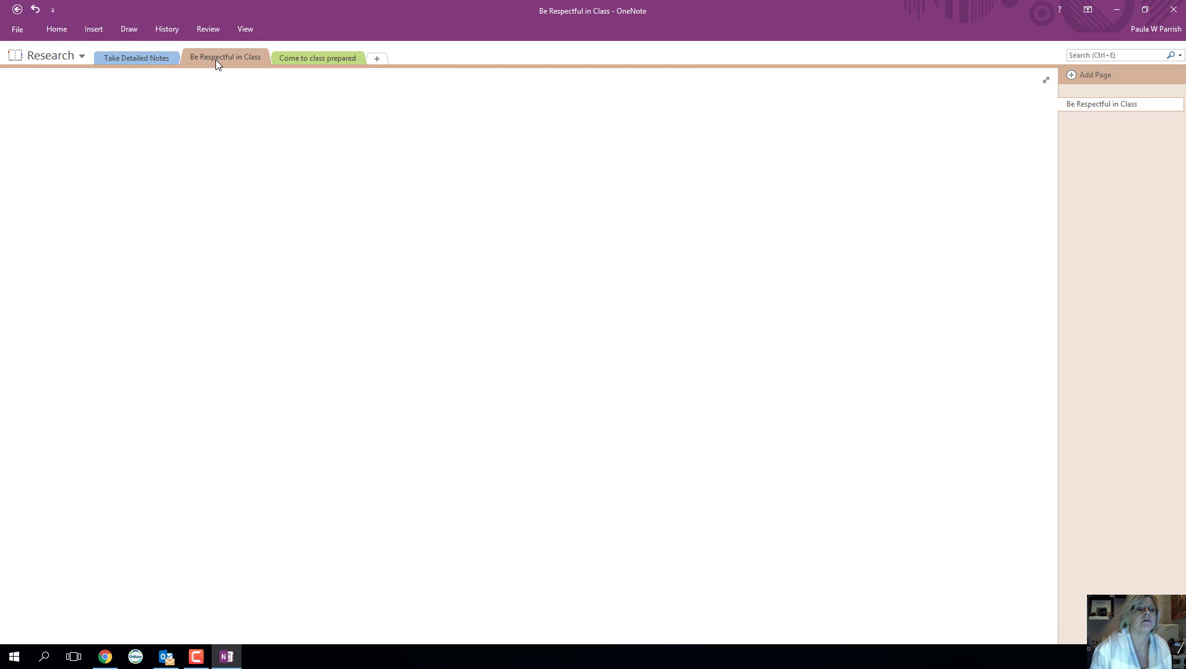
left_click(57, 30)
left_click(140, 152)
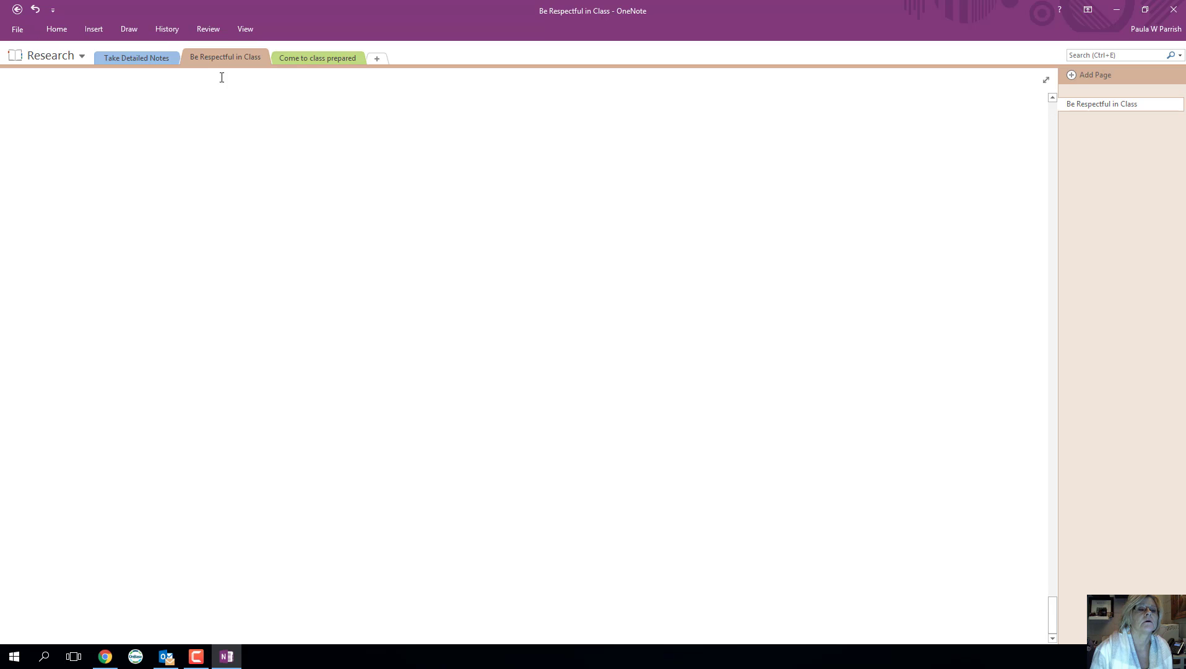
- Paste the content again on Be Respectful in Class, undo it, and start a new note container
left_click(141, 59)
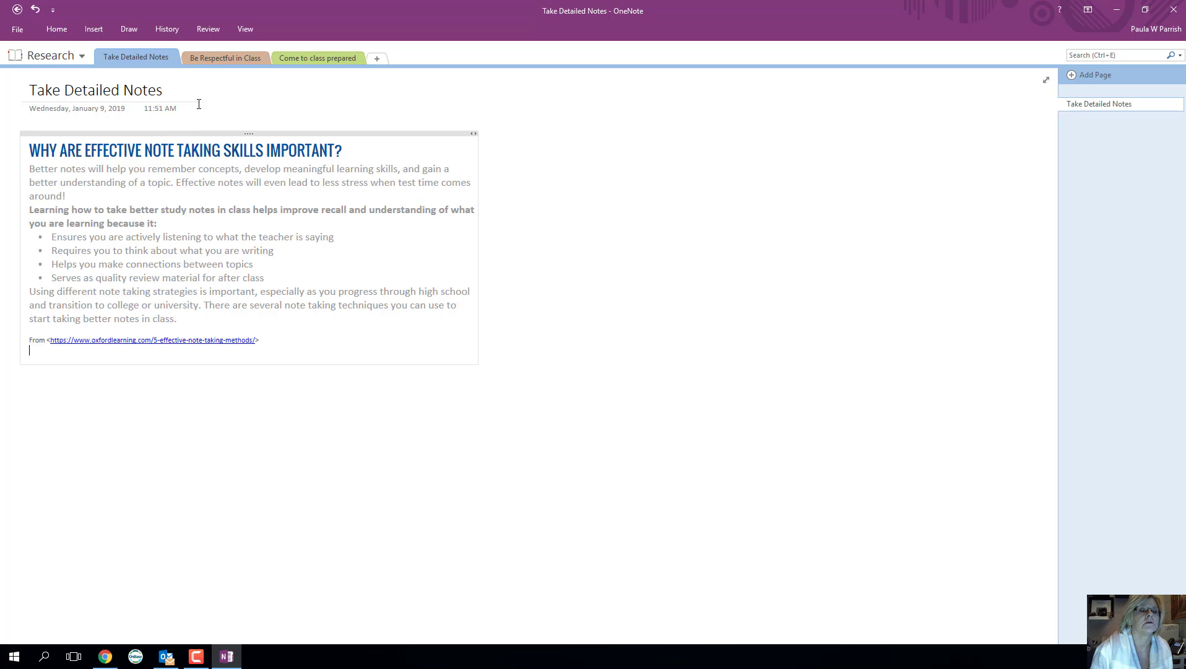
left_click(213, 58)
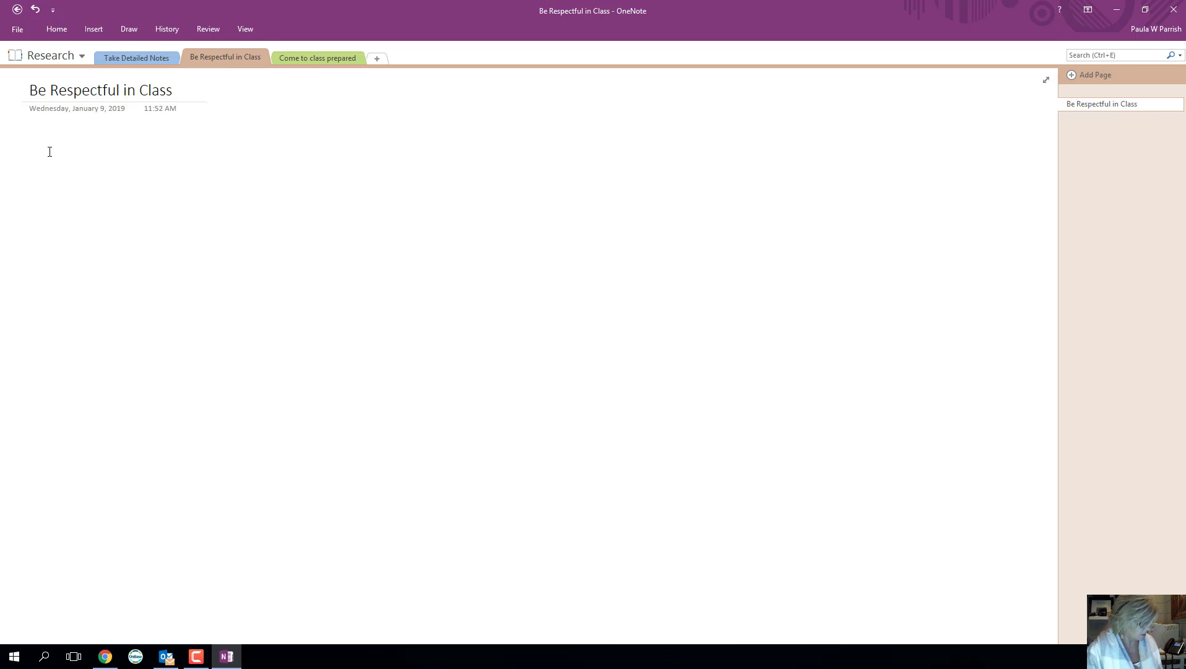
key("ctrl+v")
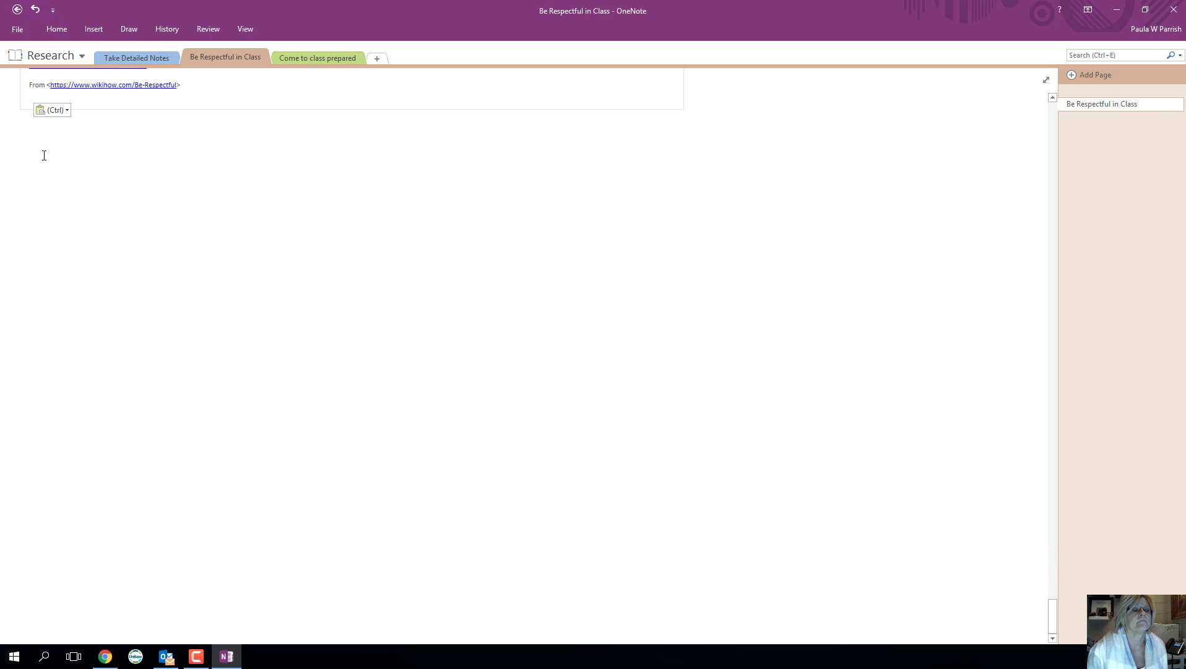
left_click(35, 9)
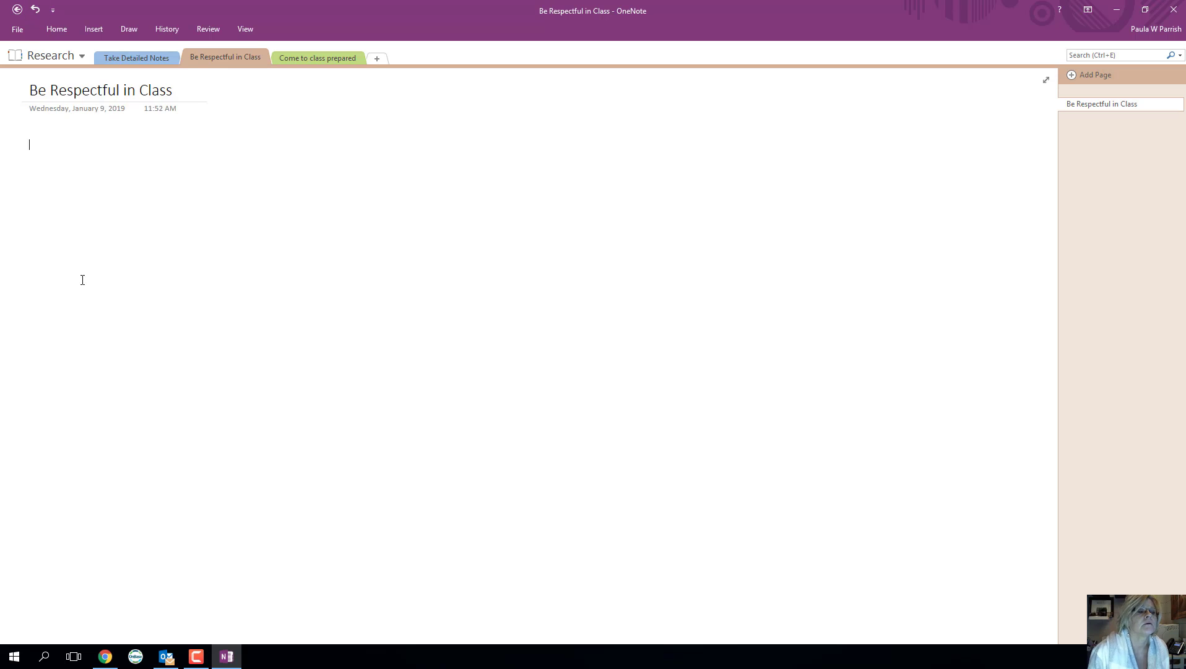
left_click(52, 155)
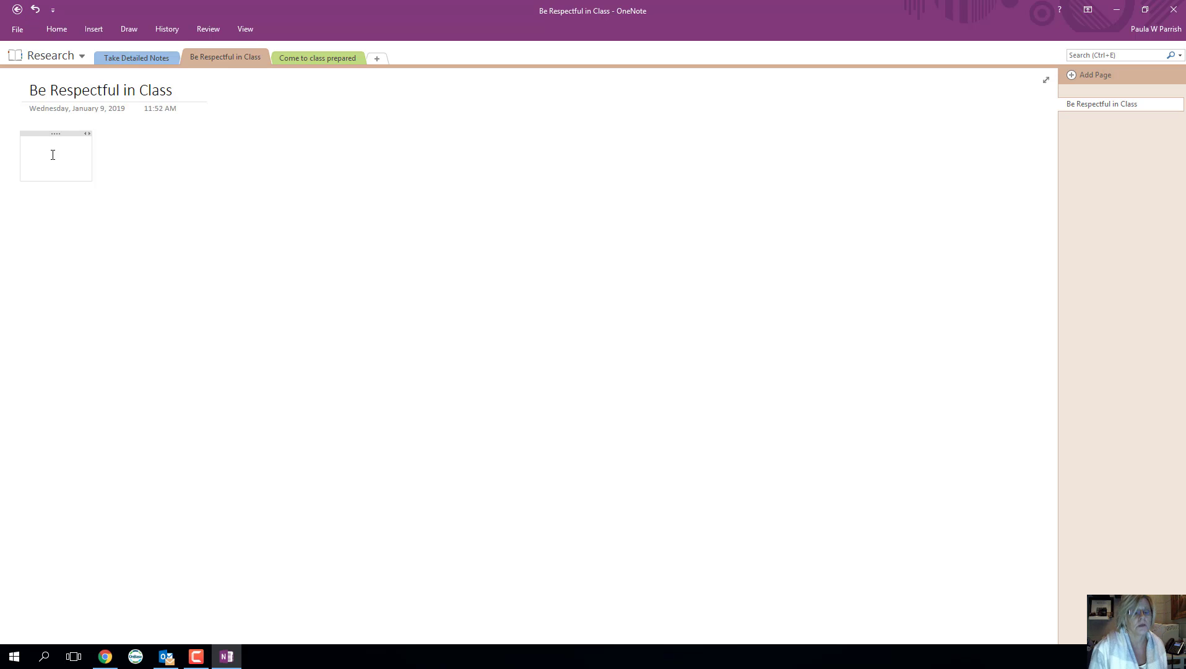
- Paste the wikiHow article into the new note container, then open the Come to class prepared section
left_click(107, 656)
scroll(413, 440, "up", 1)
scroll(416, 438, "up", 2)
scroll(415, 438, "down", 15)
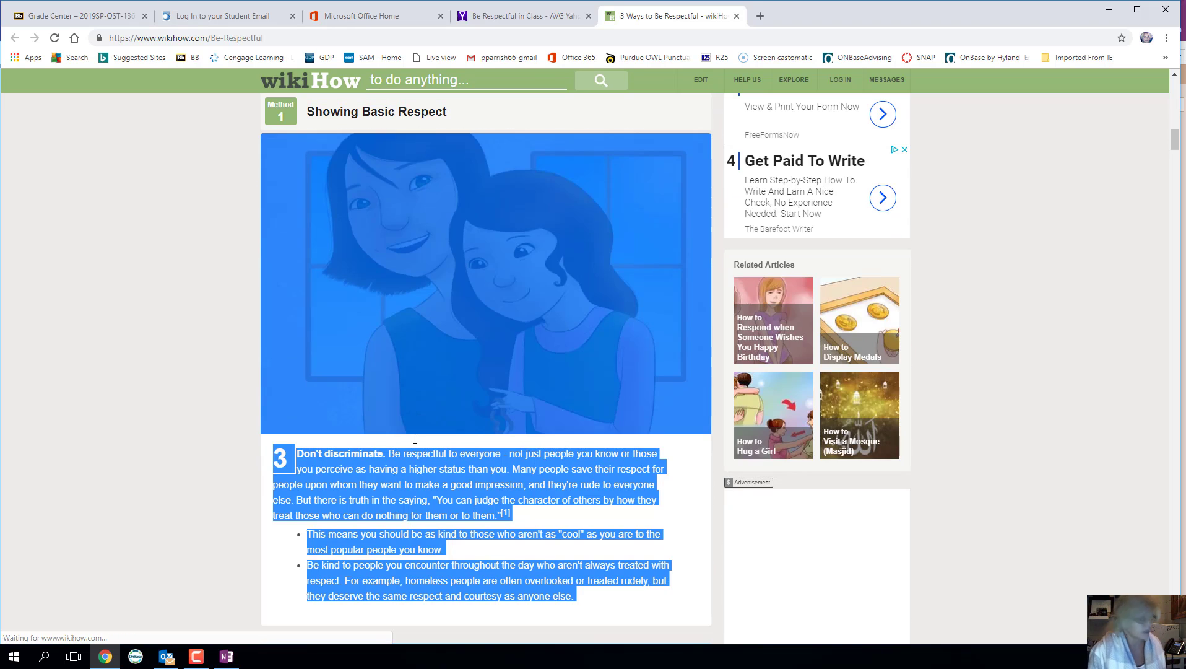
left_click(227, 656)
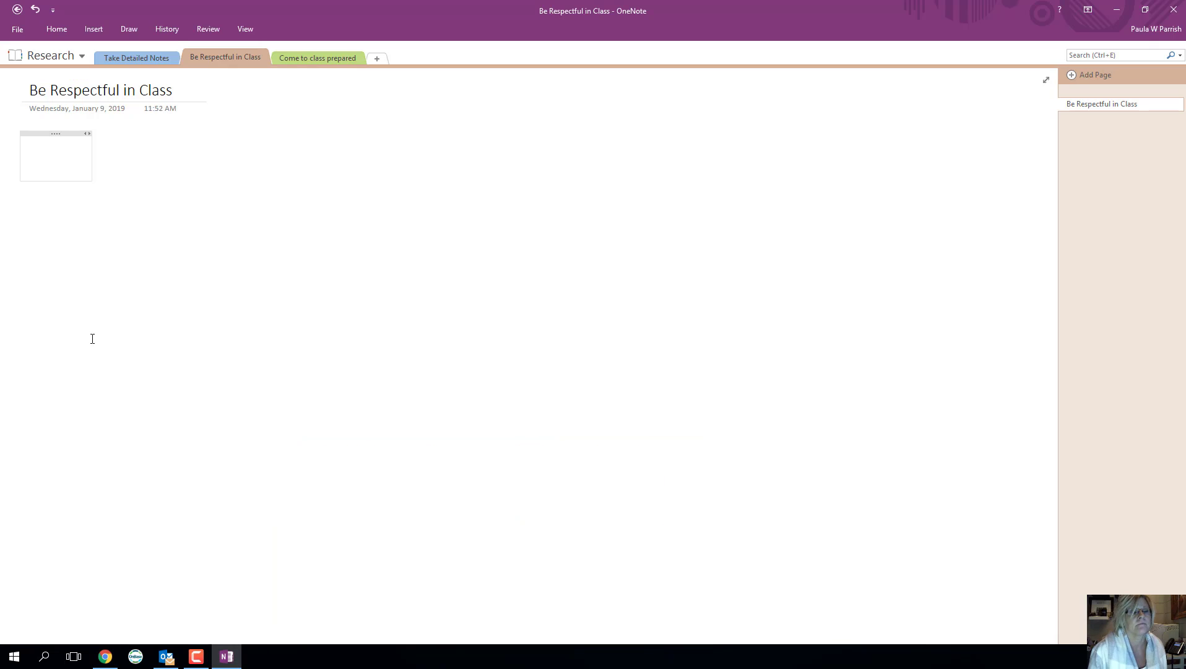
key("Return")
key("Return")
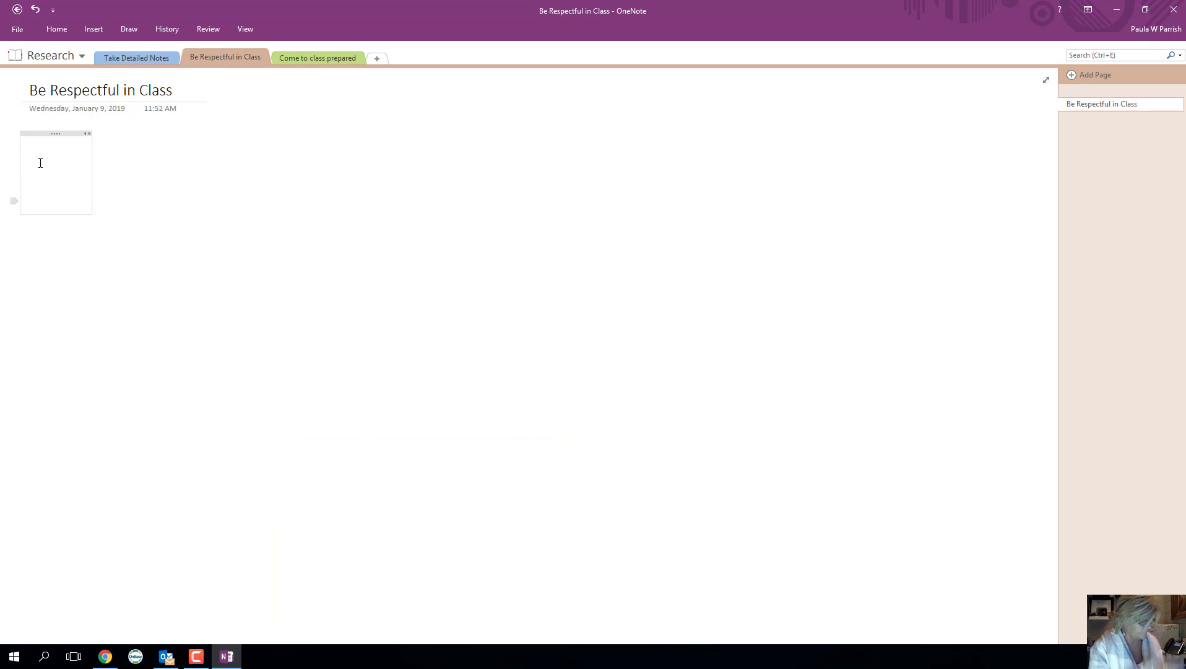
key("ctrl+v")
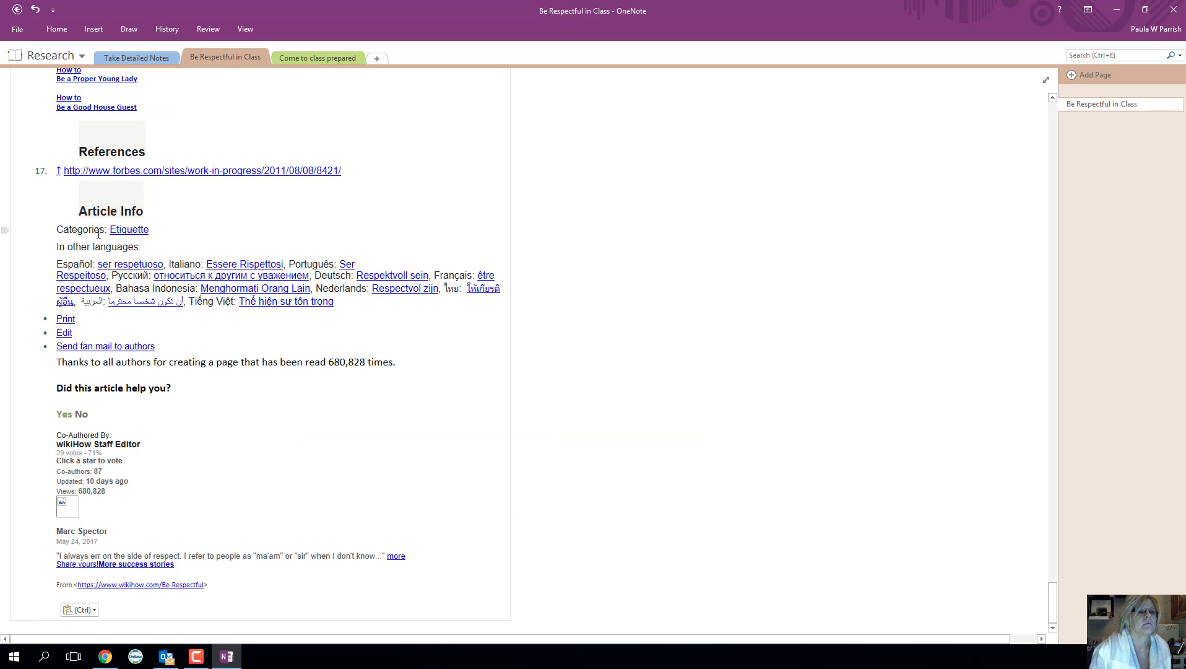
scroll(281, 444, "down", 8)
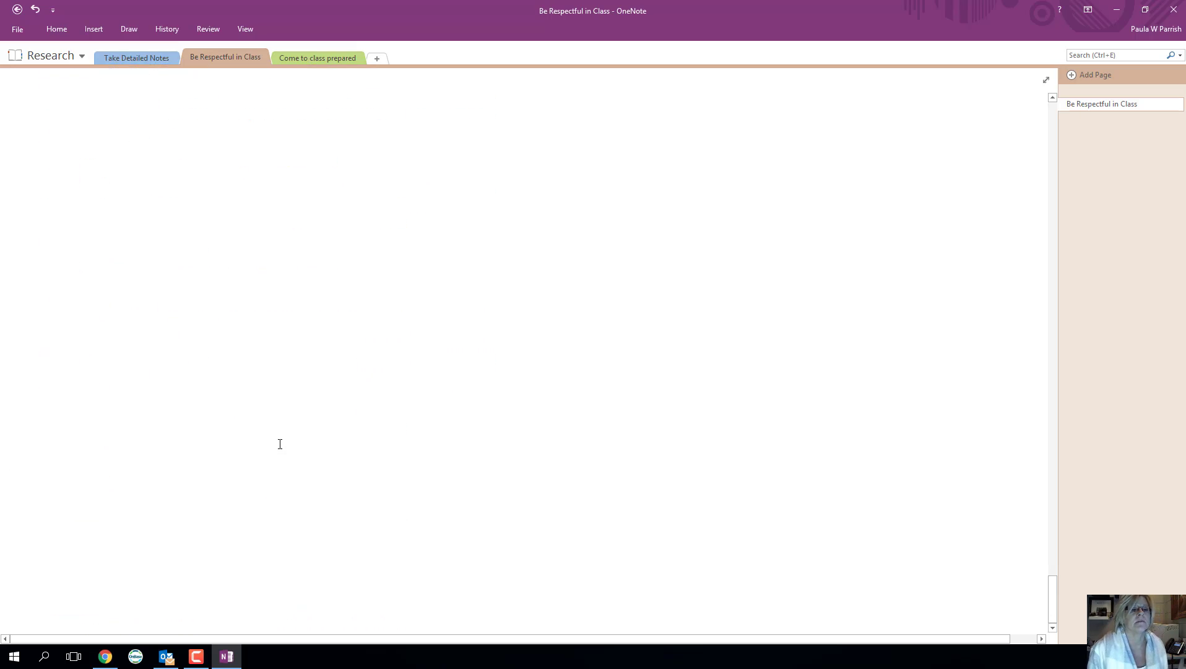
scroll(275, 439, "up", 15)
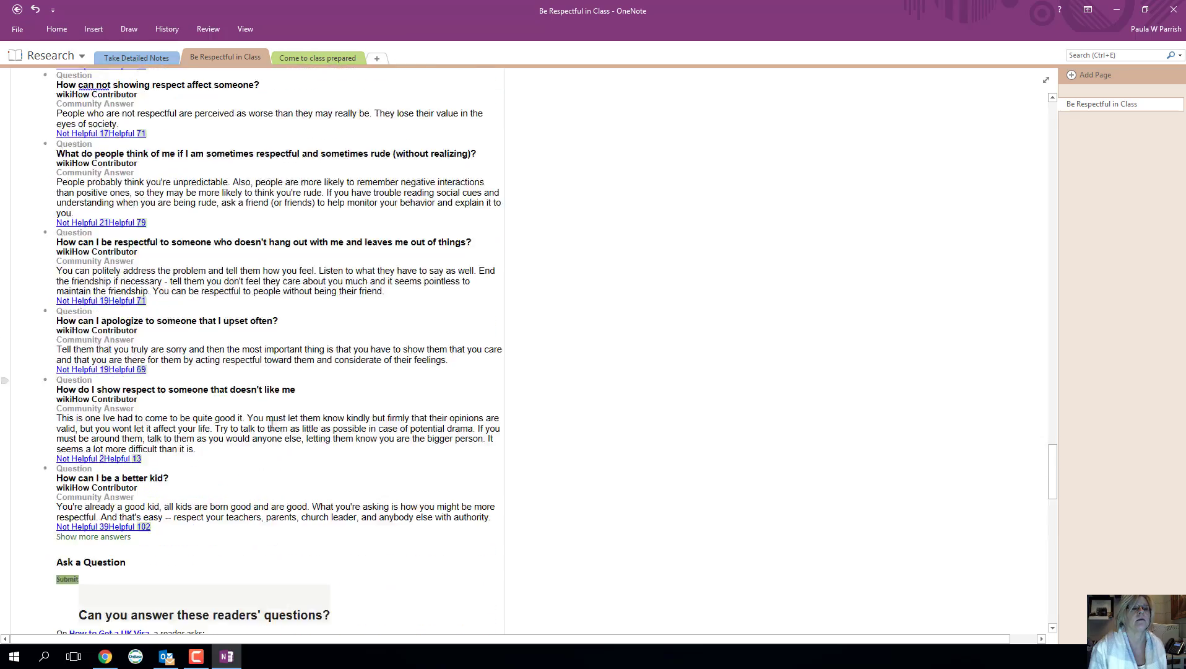
double_click(304, 57)
key("ctrl+c")
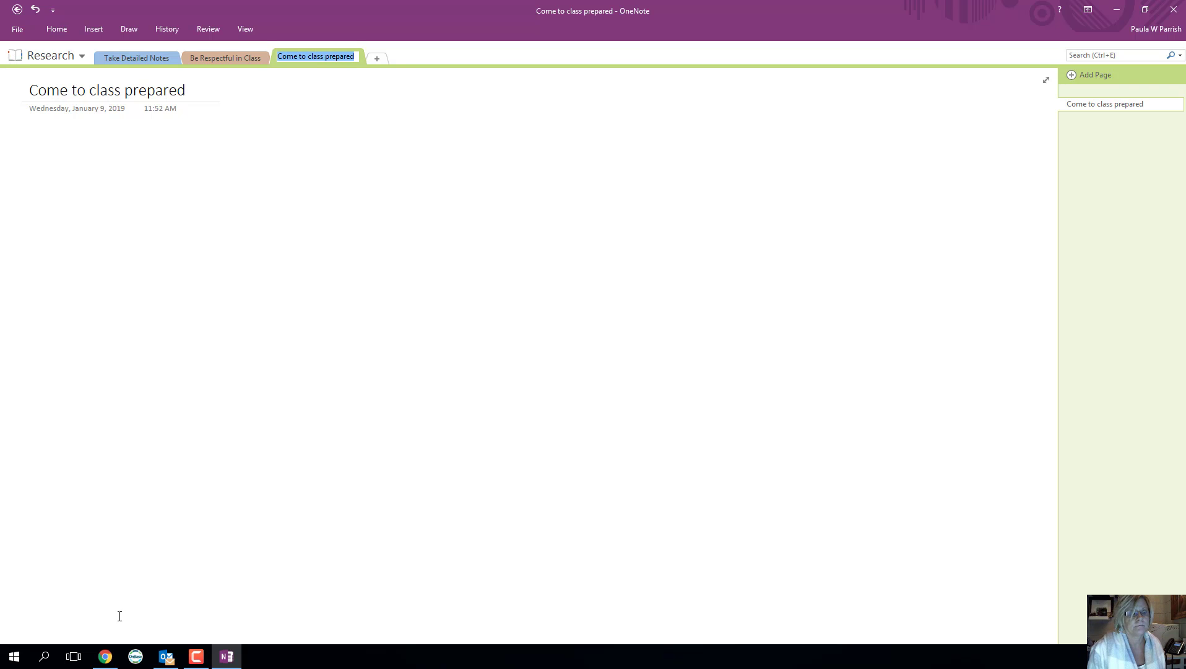
- Search 'Come to class prepared', select text on the Goalbook result, then close that page
left_click(105, 656)
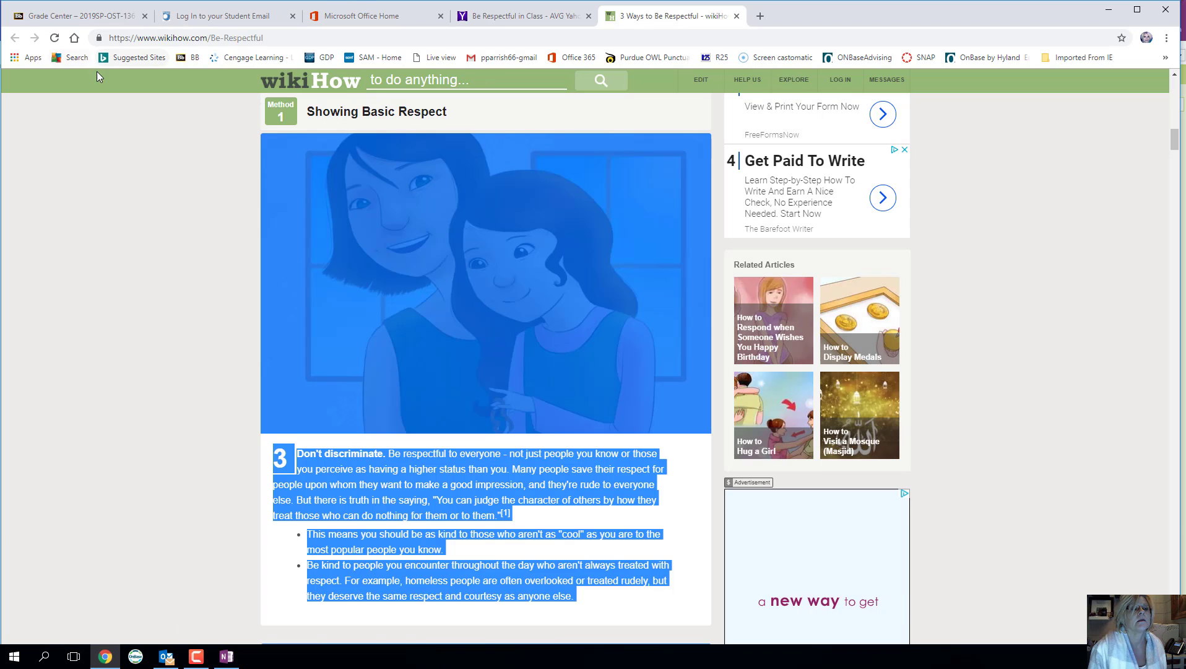
left_click(71, 58)
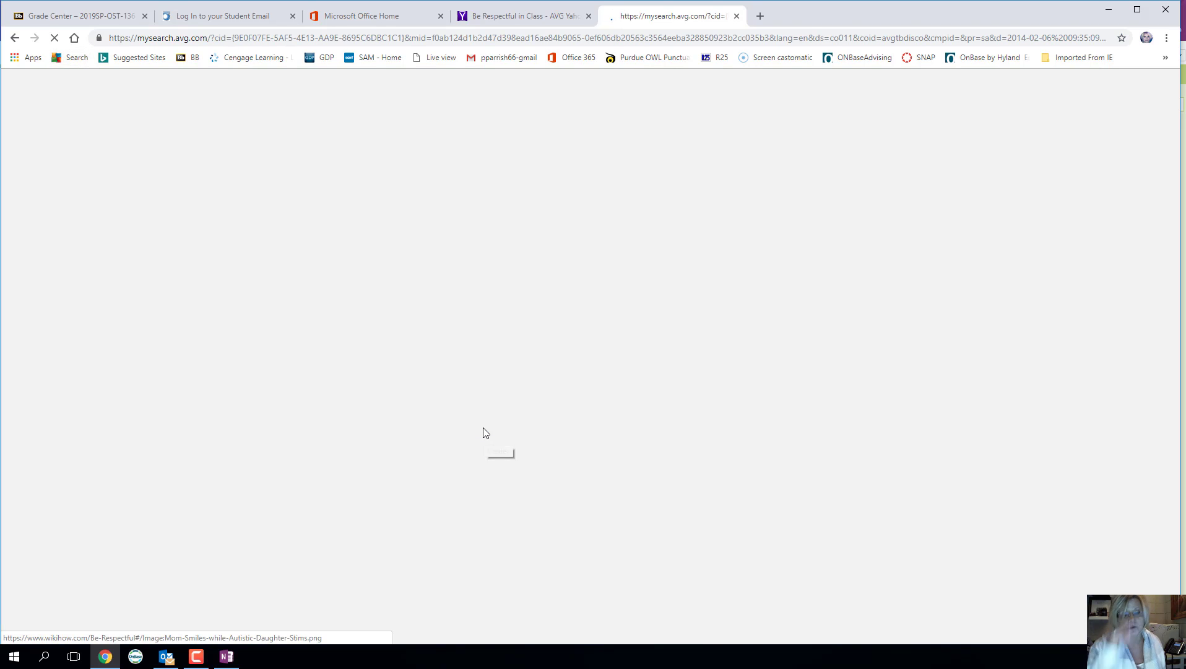
key("ctrl+v")
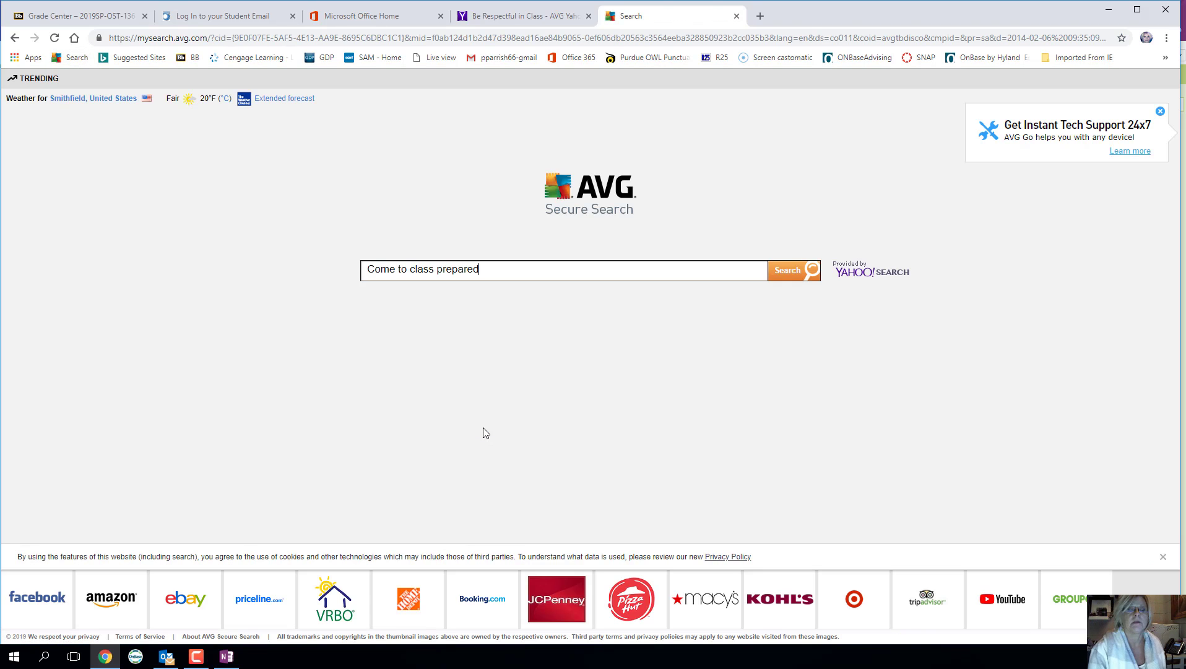
key("Return")
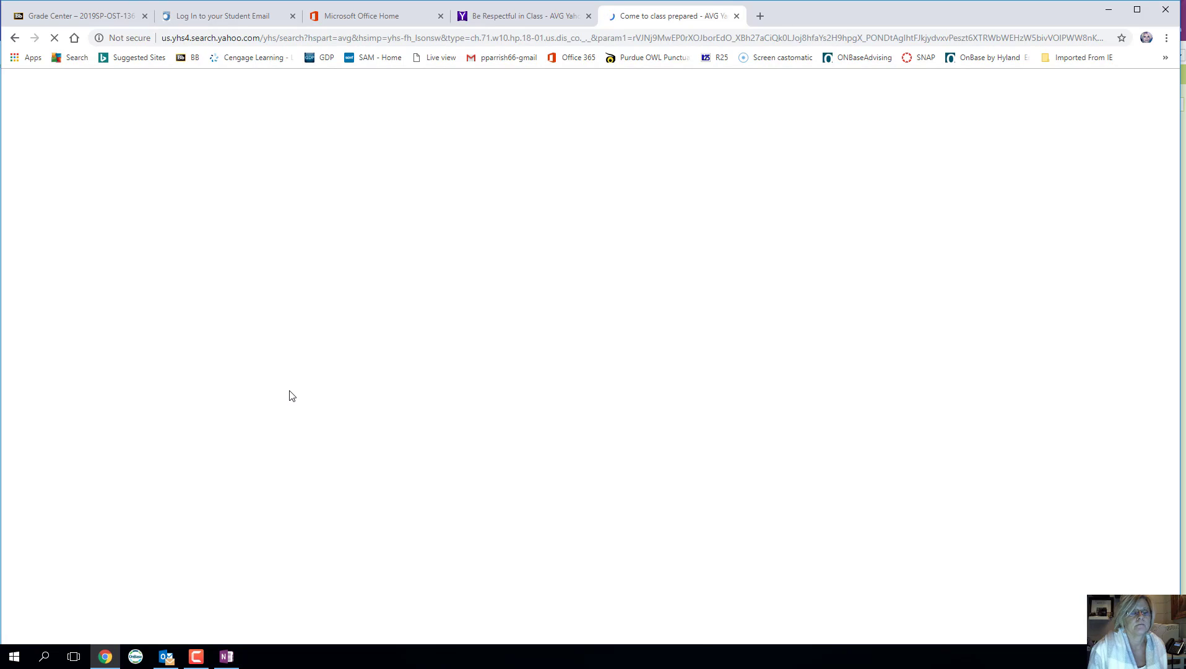
scroll(291, 395, "down", 9)
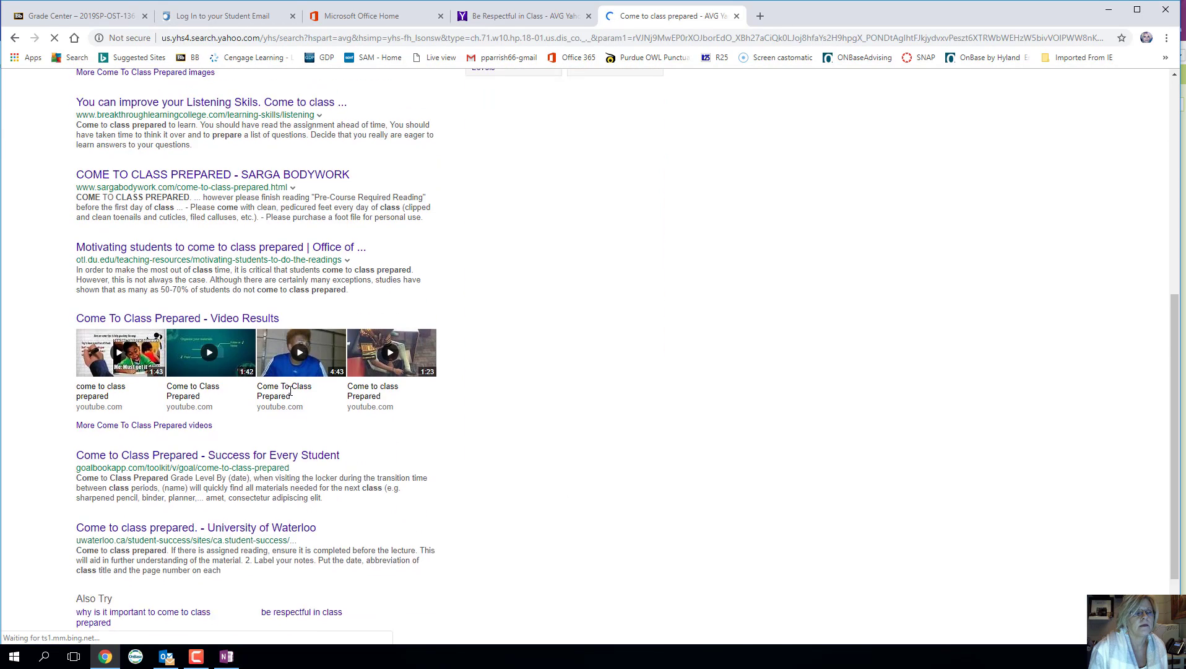
left_click(268, 352)
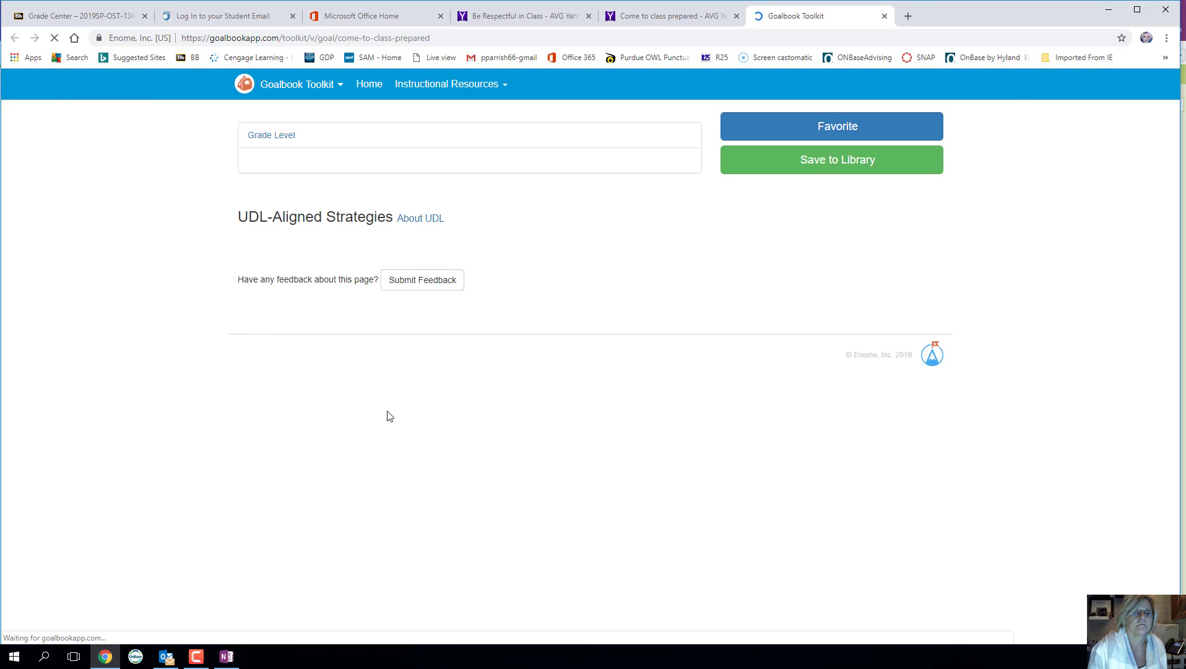
scroll(291, 429, "down", 10)
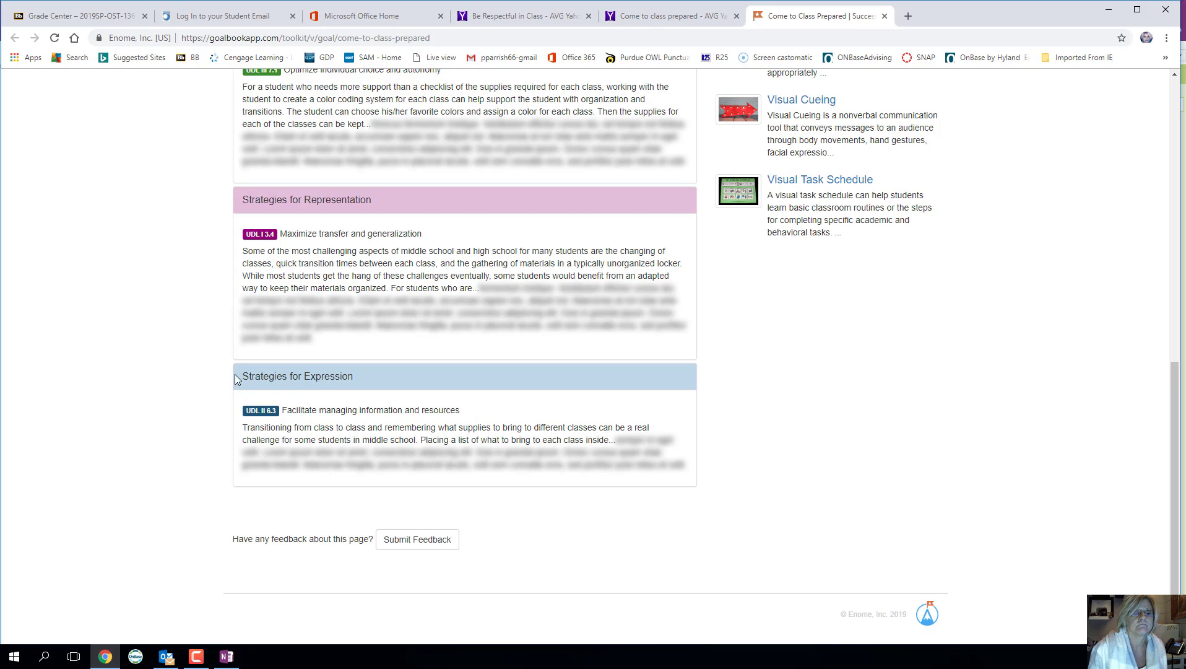
left_click_drag(235, 378, 656, 446)
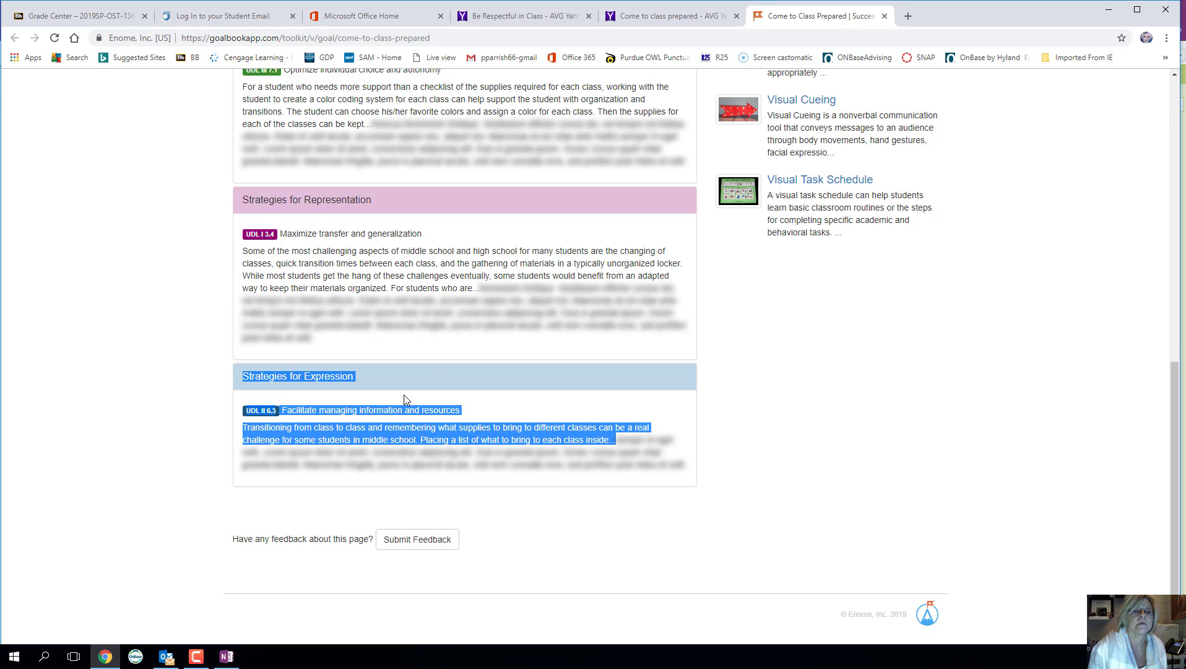
scroll(404, 395, "up", 10)
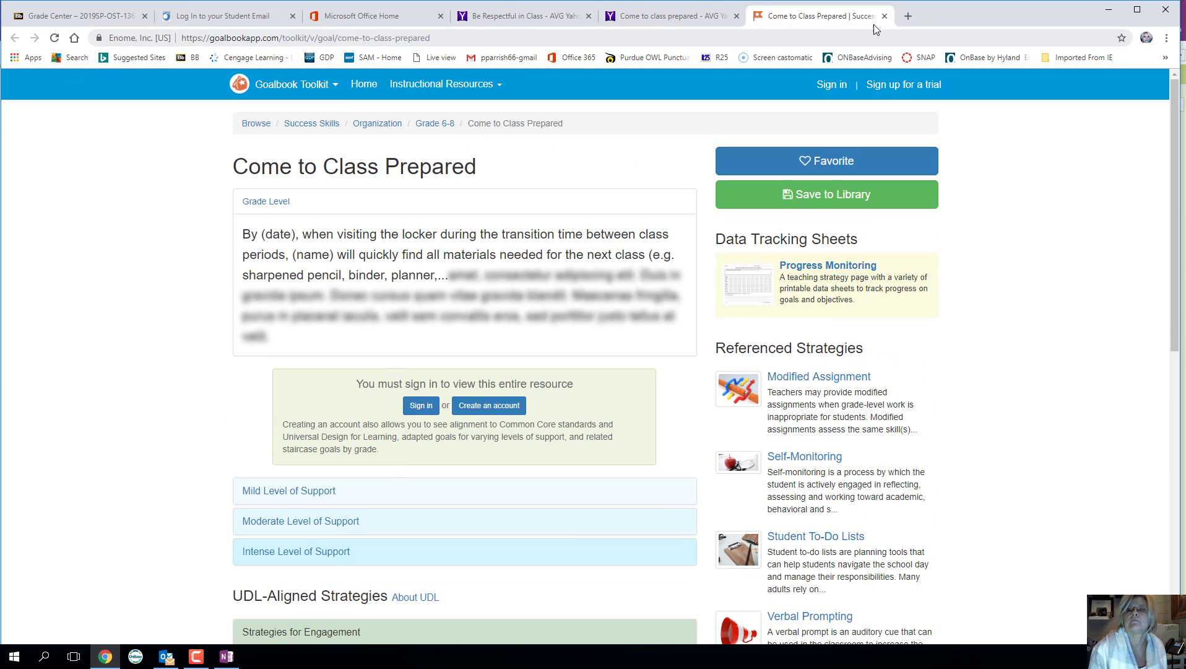
left_click(885, 16)
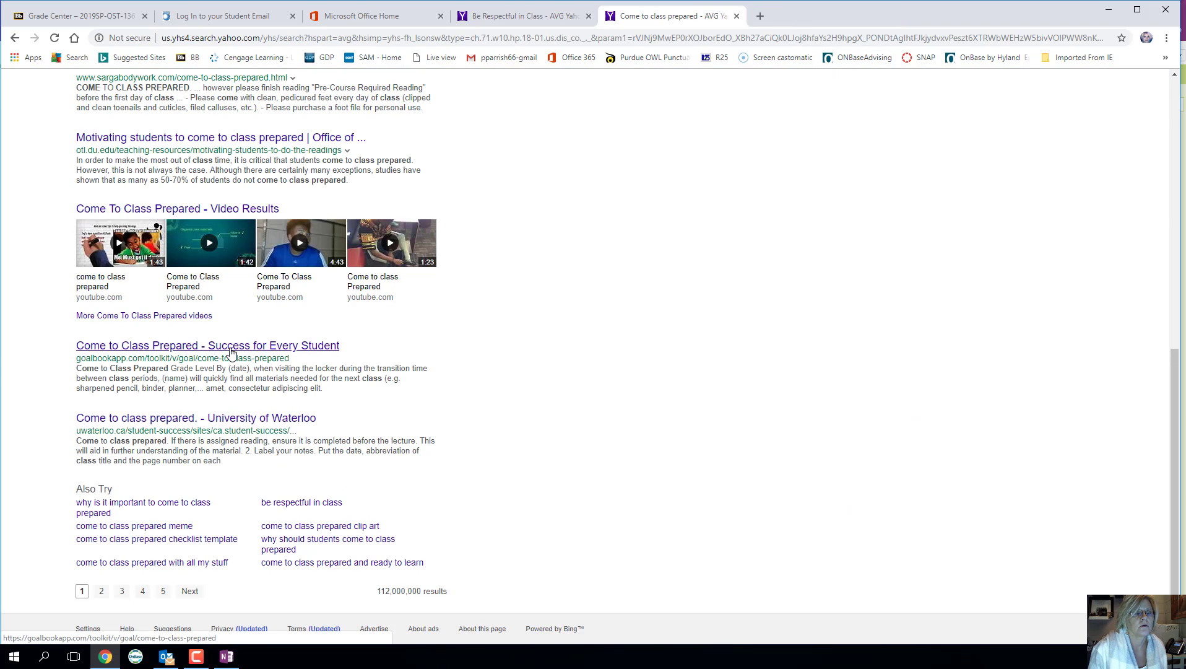
- Open Magna's 'How Do I Get Students to Come to Class Prepared?' article and select its text
scroll(230, 425, "up", 6)
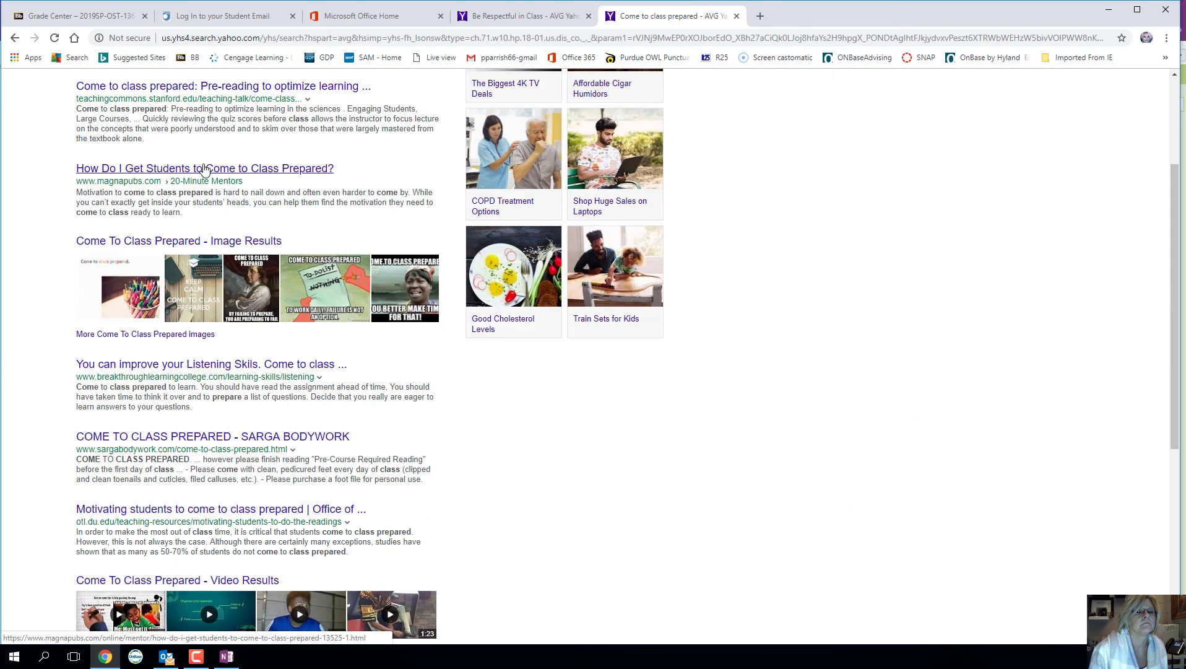
left_click(234, 282)
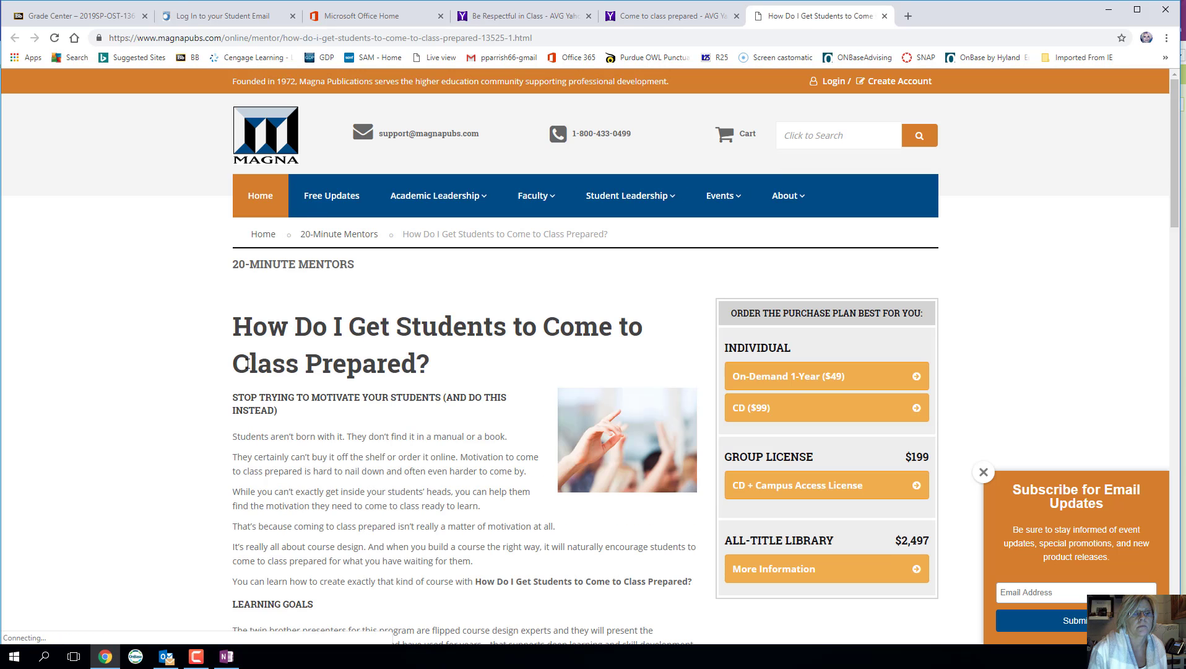
left_click_drag(229, 328, 576, 447)
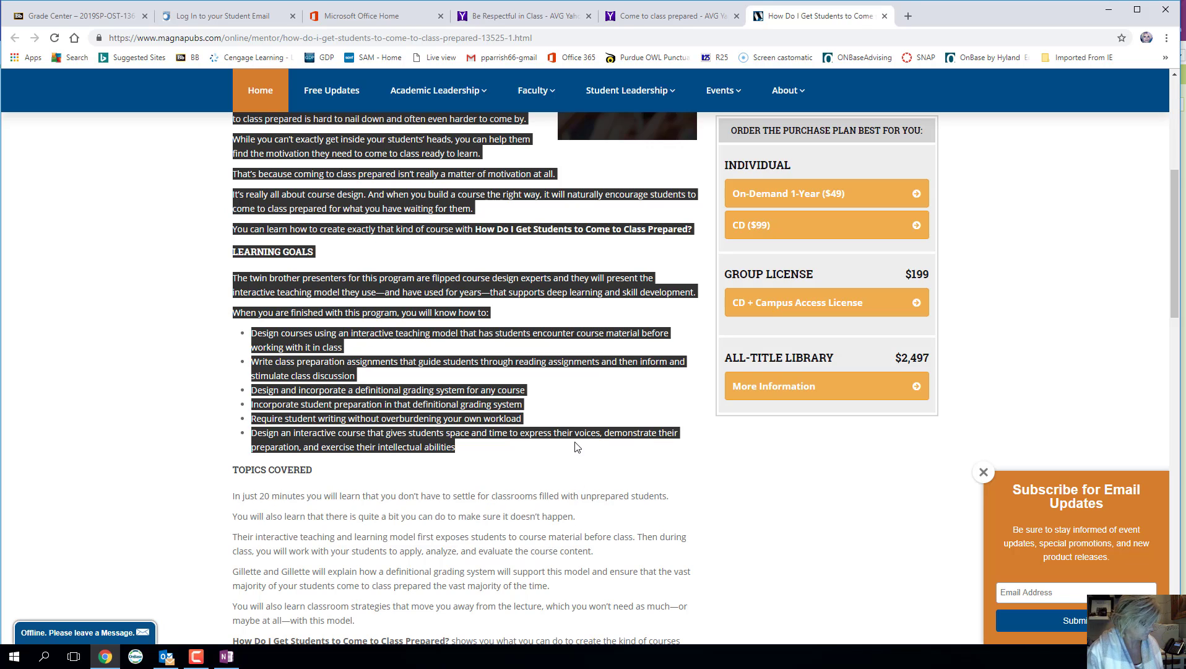
left_click(226, 656)
- Paste Magna's article title, picture and text onto the Come to class prepared page, then open Notebook Information
left_click(46, 141)
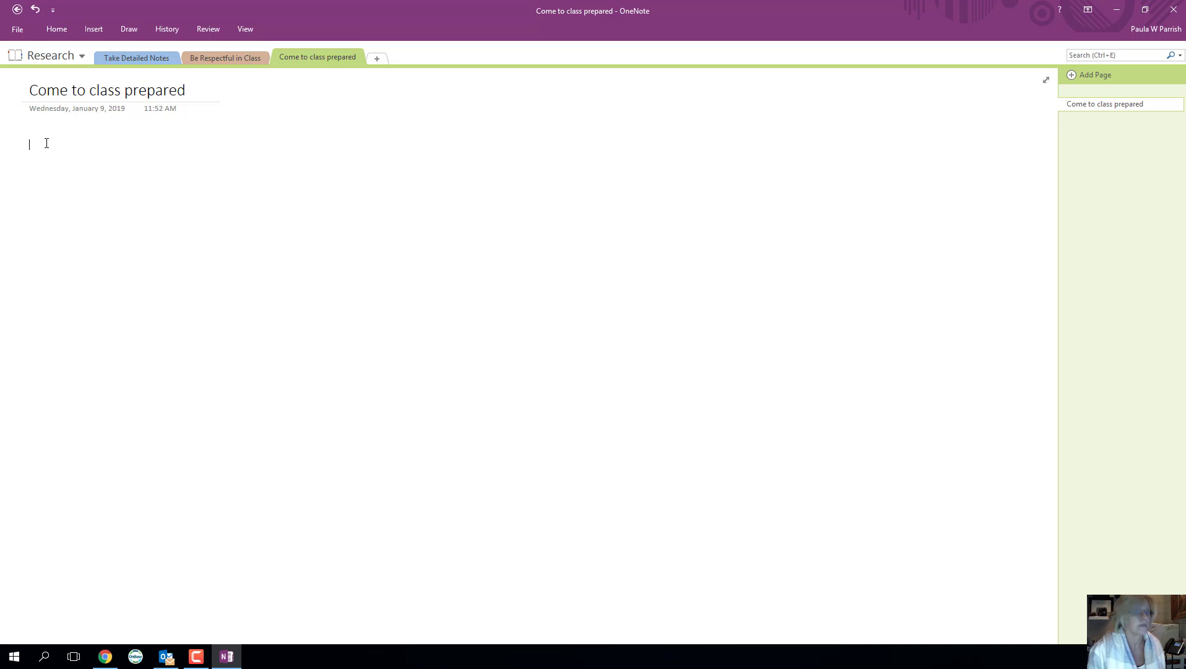
key("ctrl+v")
scroll(527, 286, "up", 1)
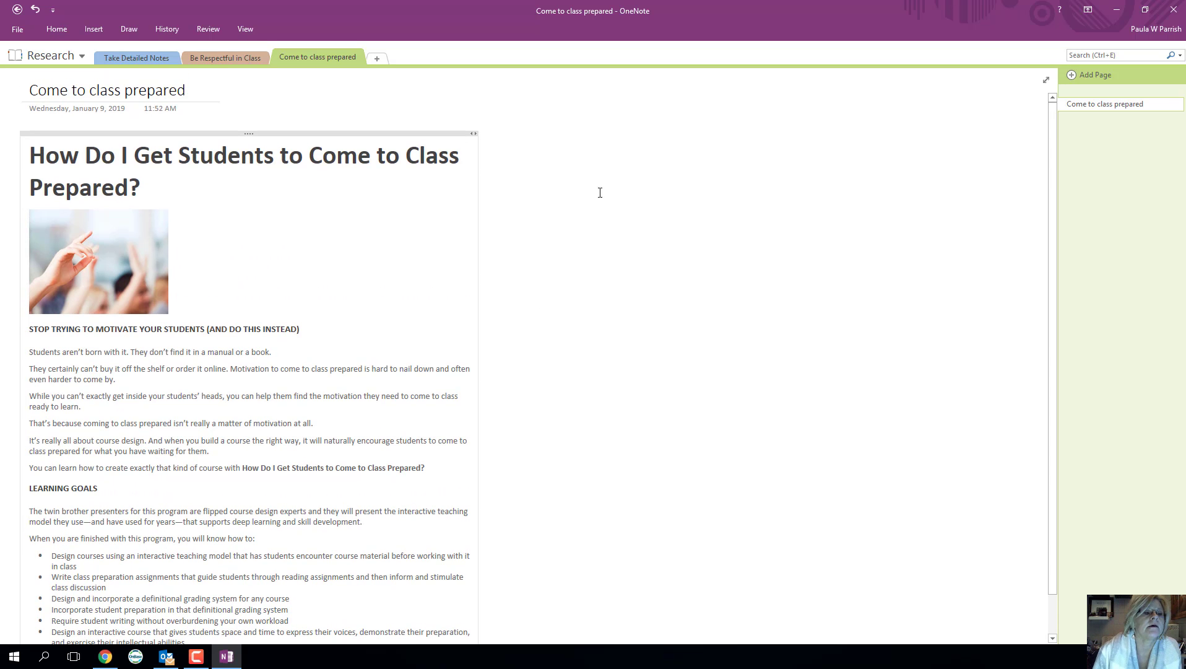
left_click(157, 58)
left_click(210, 57)
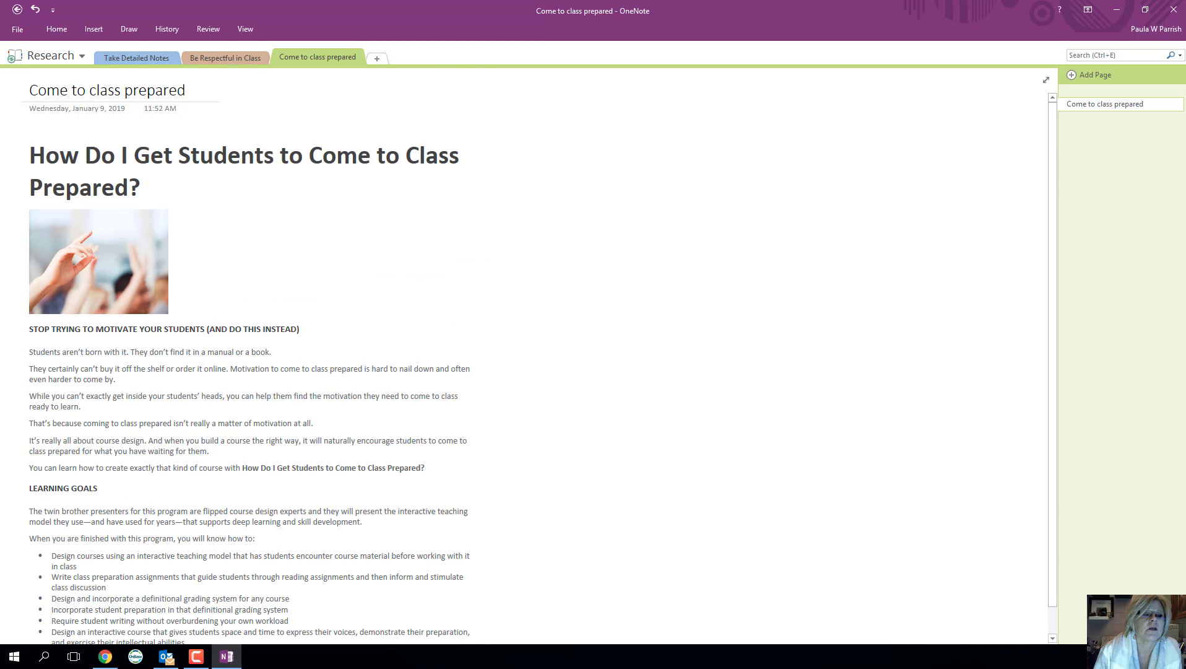
left_click(18, 32)
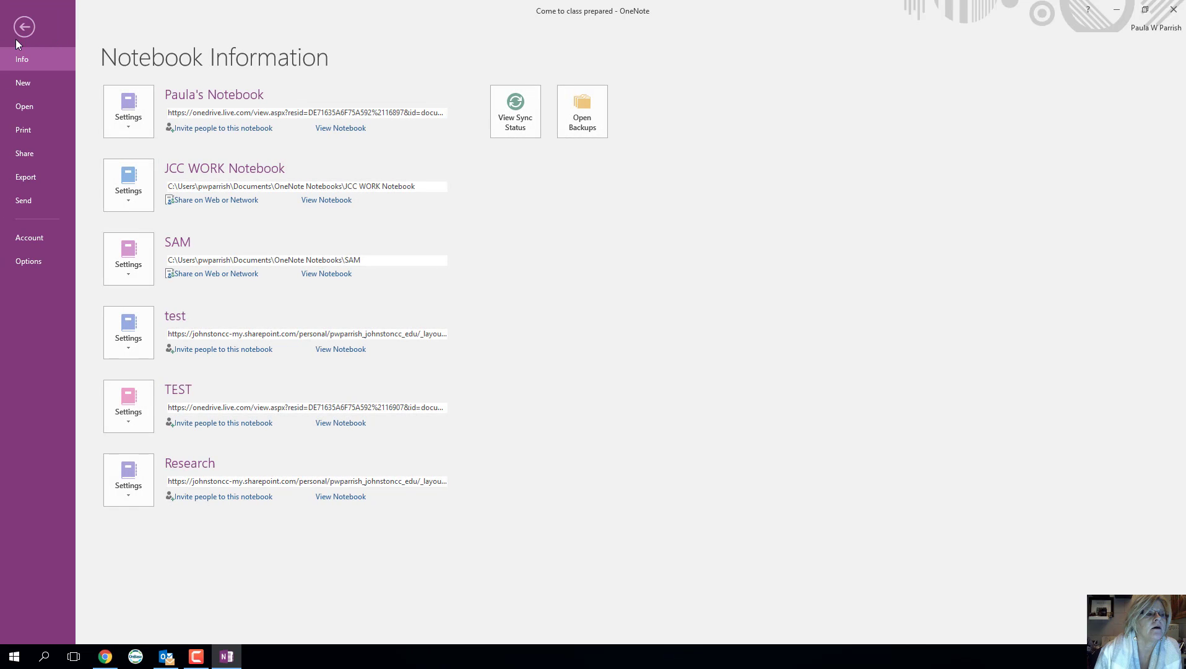
- Copy the Research notebook's View Link from Share > Get a Sharing Link, then return to Chrome
left_click(19, 154)
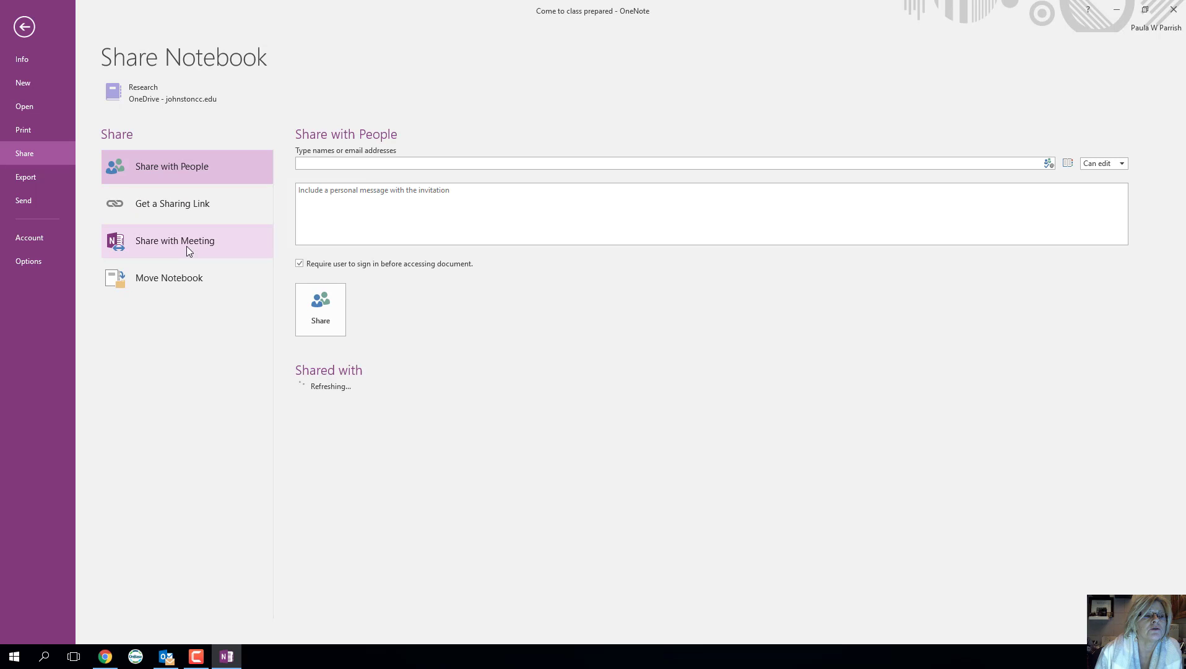
left_click(163, 206)
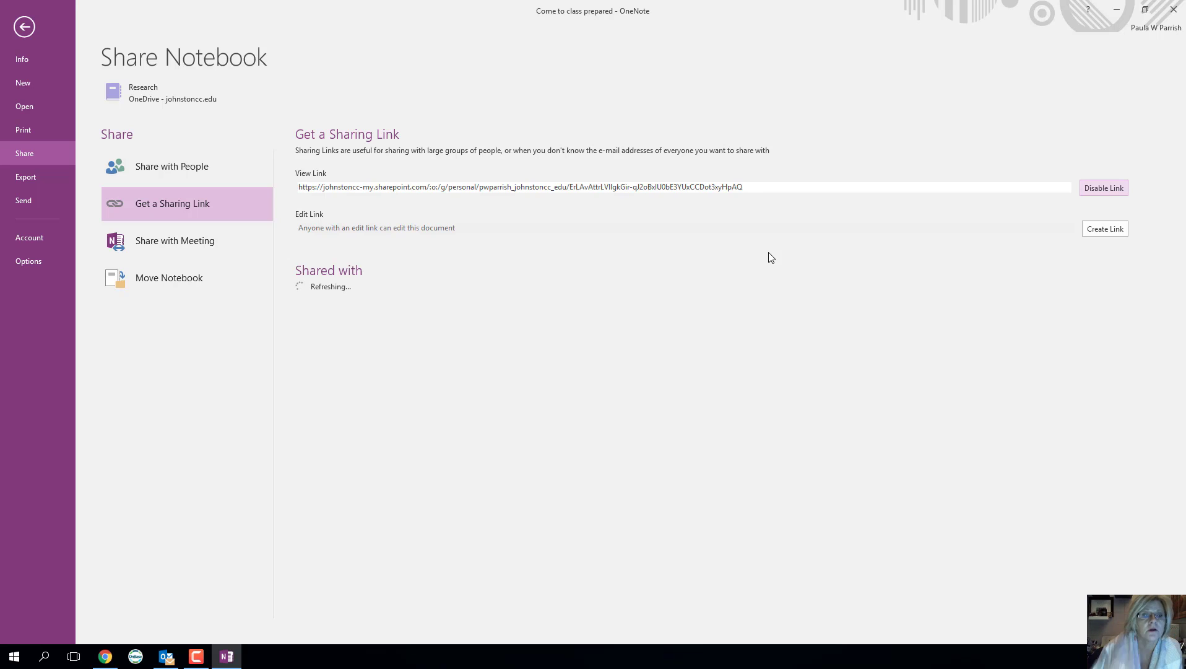
left_click(616, 186)
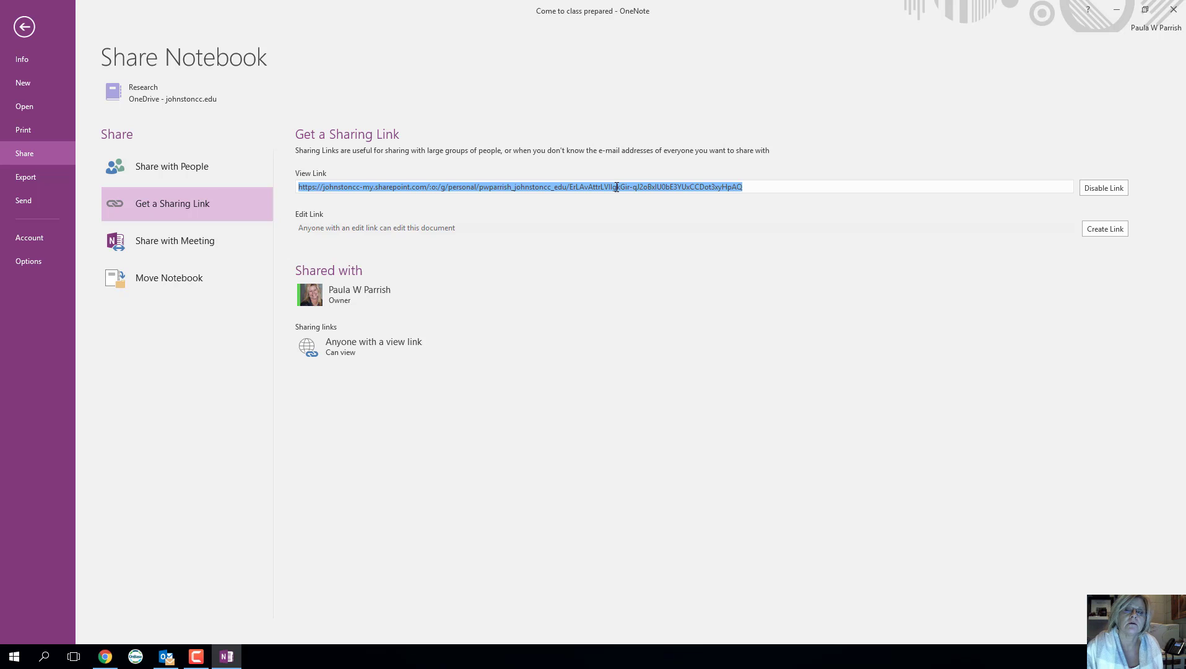
left_click(119, 662)
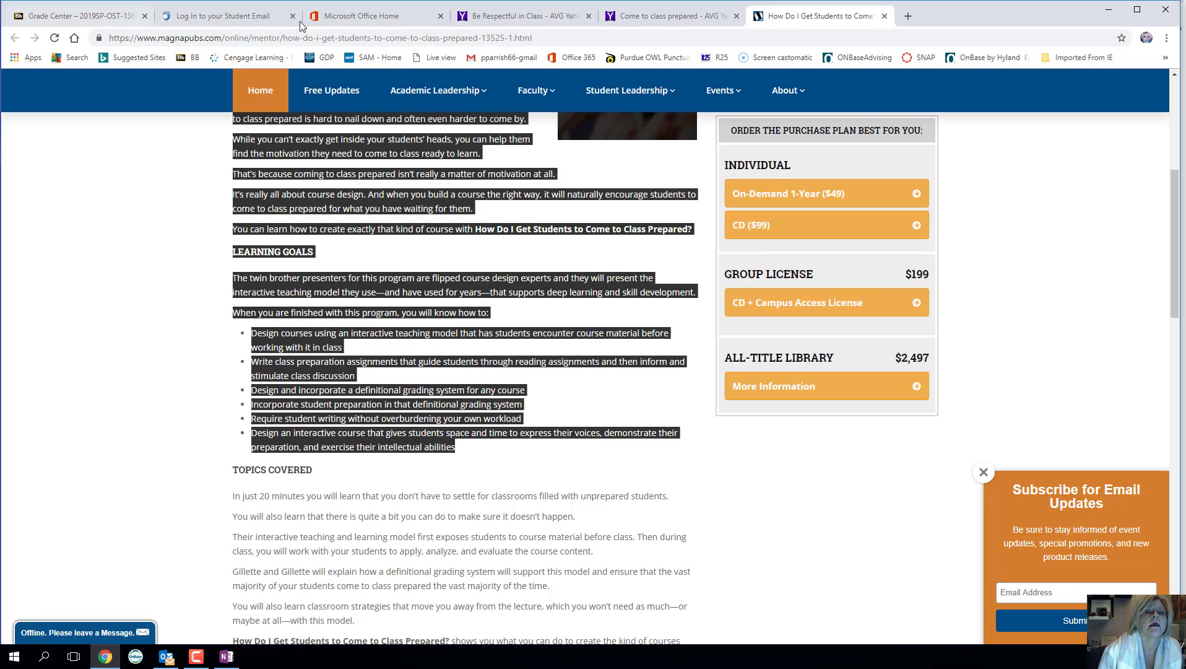
- Go through Grade Center, Weekly Assignments and Module 1: Weeks 1 and 2 to the Week 1 Sway and OneNote lesson
left_click(93, 14)
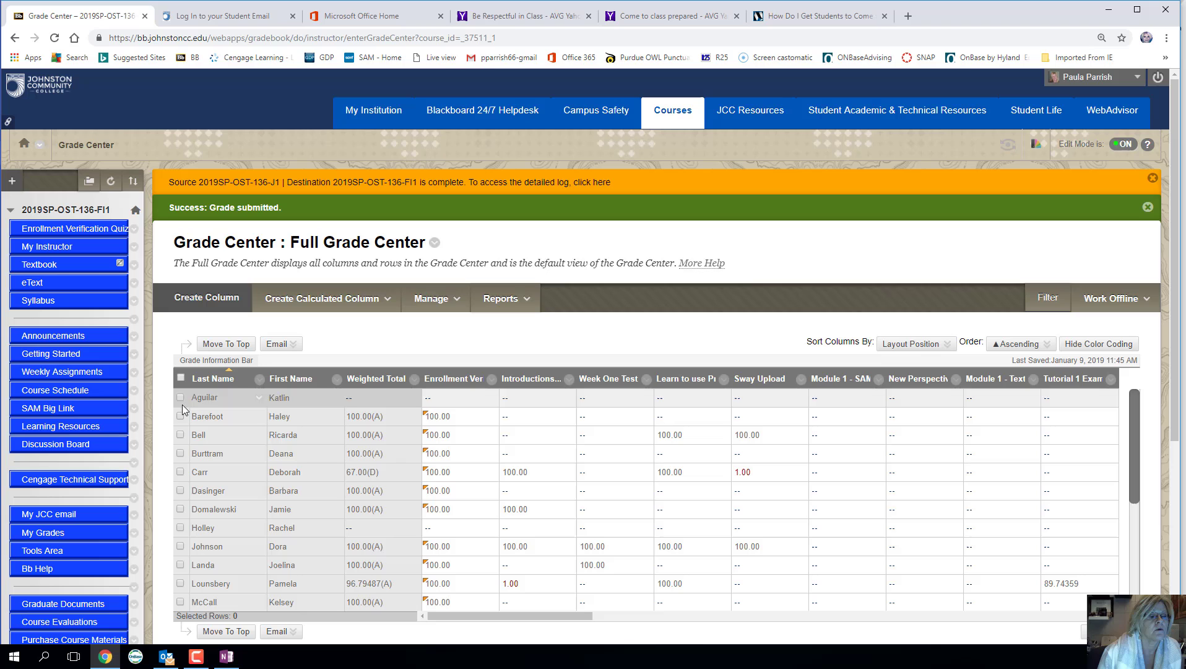
left_click(68, 371)
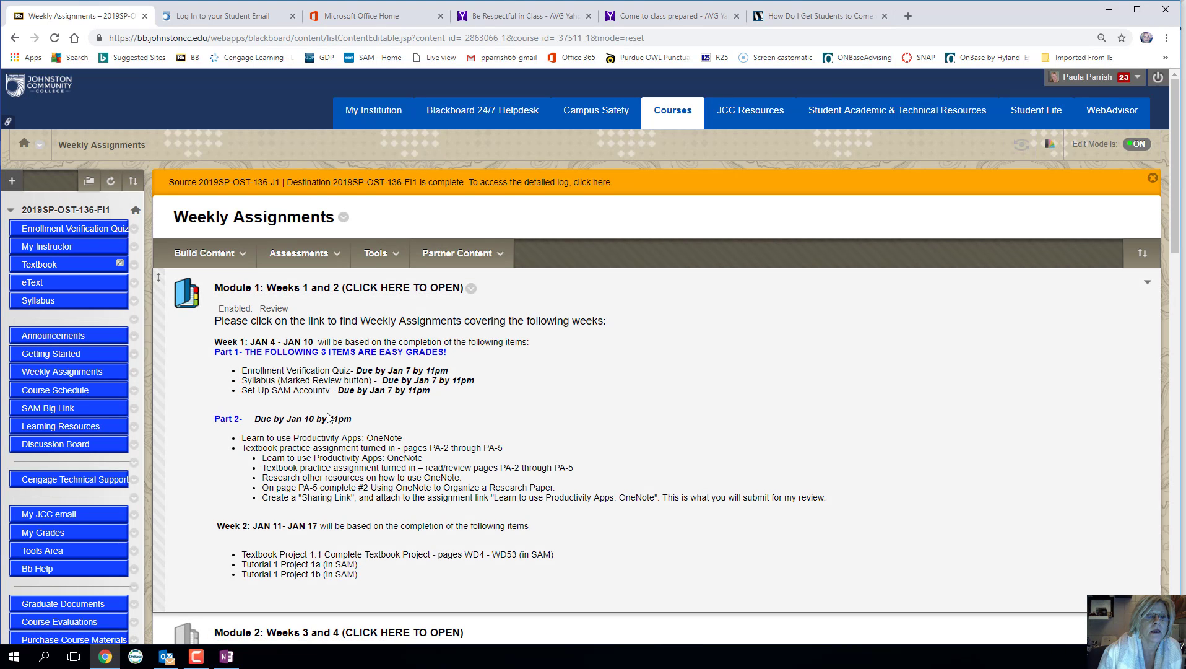
left_click(299, 253)
left_click(291, 303)
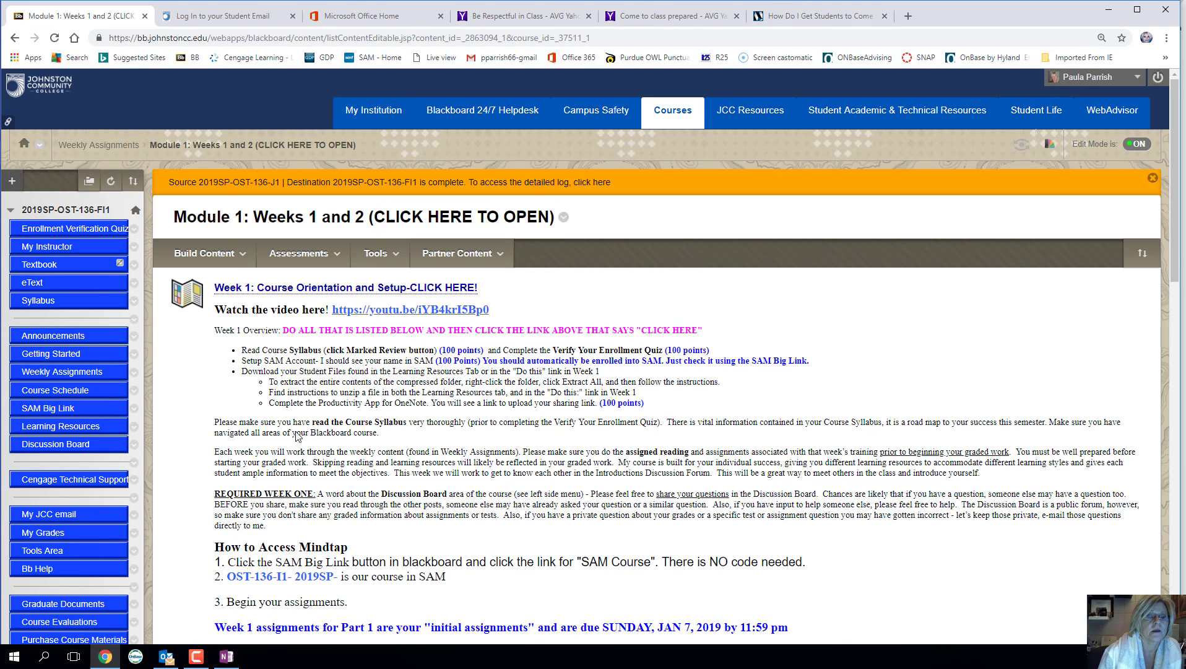
scroll(298, 433, "down", 7)
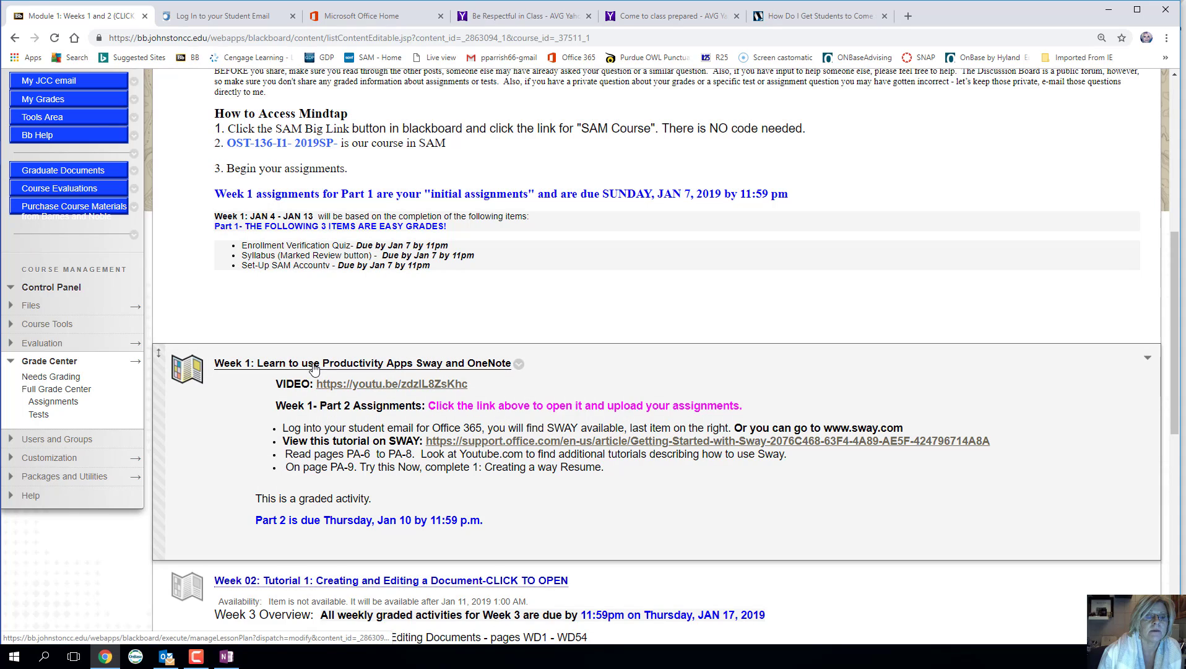
left_click(314, 365)
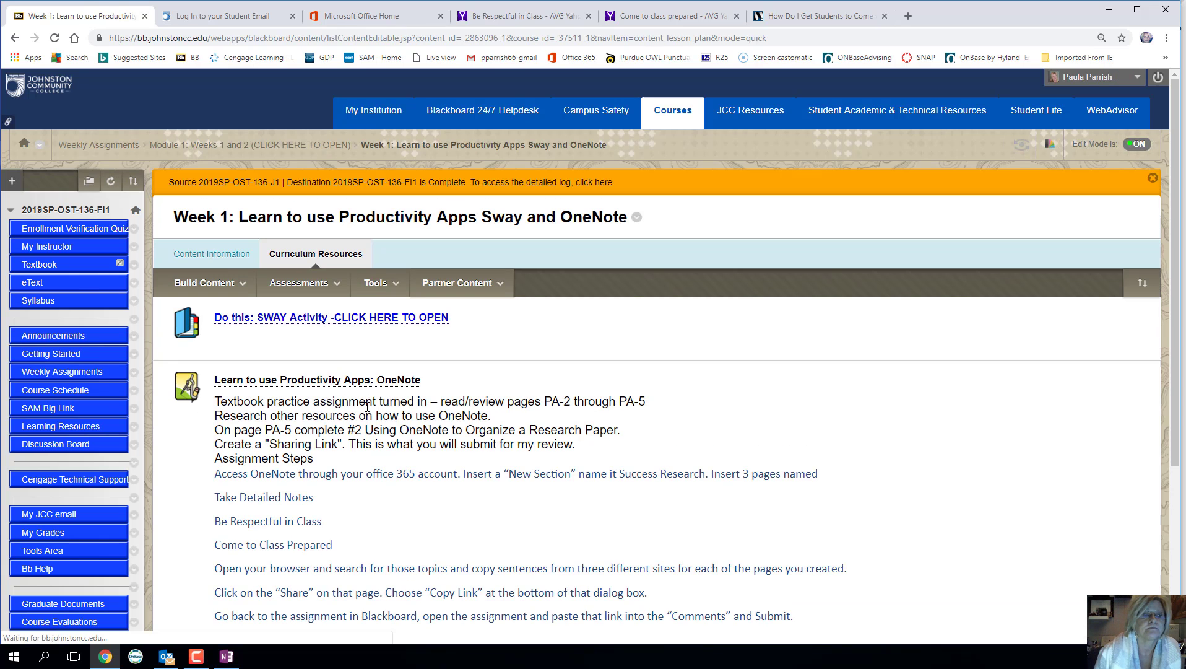
- Open the OneNote assignment and try pasting into Comments by right-click, dismissing the unsupported-paste warning
left_click(335, 380)
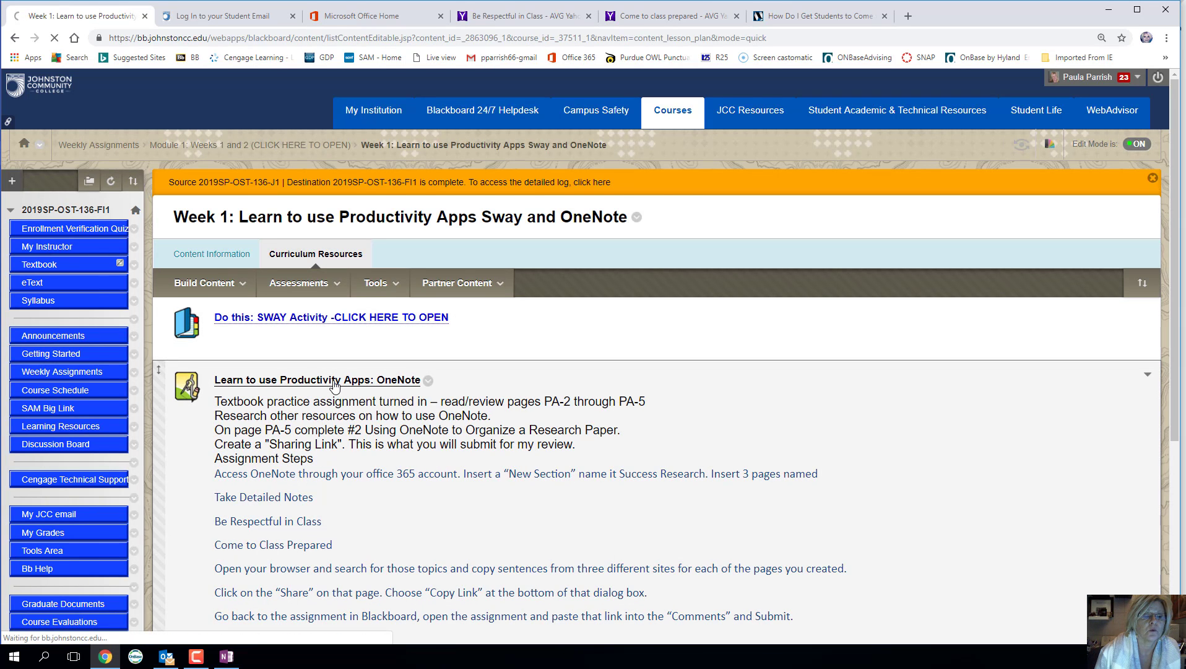
scroll(327, 464, "down", 3)
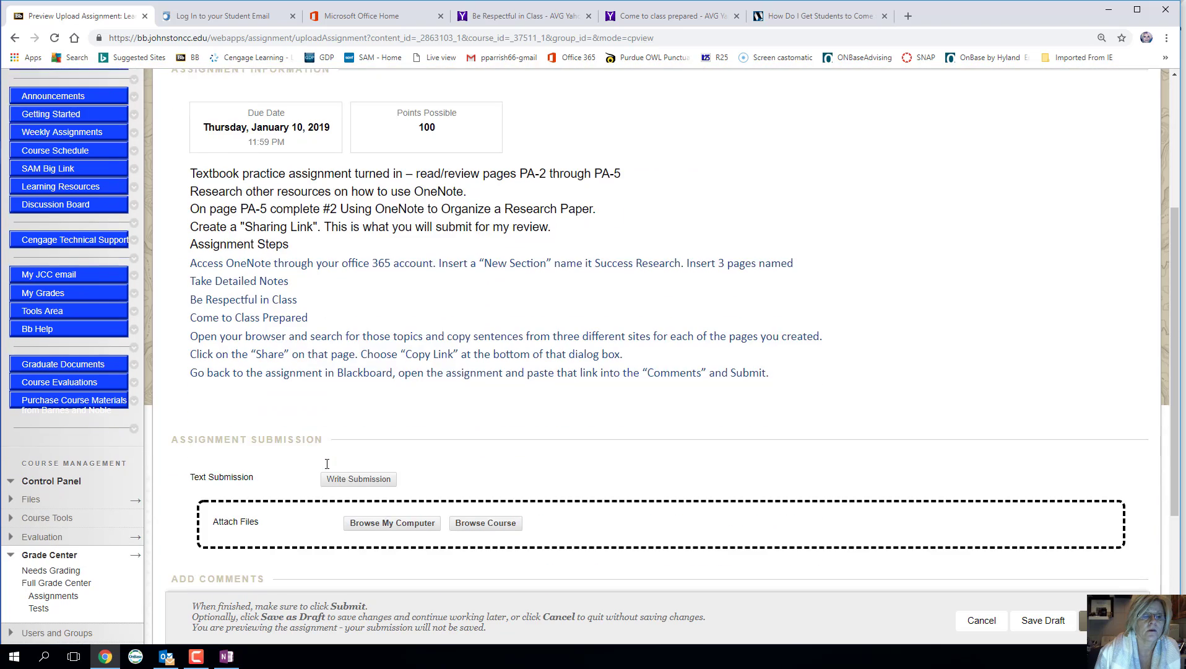
scroll(327, 464, "down", 3)
left_click(317, 457)
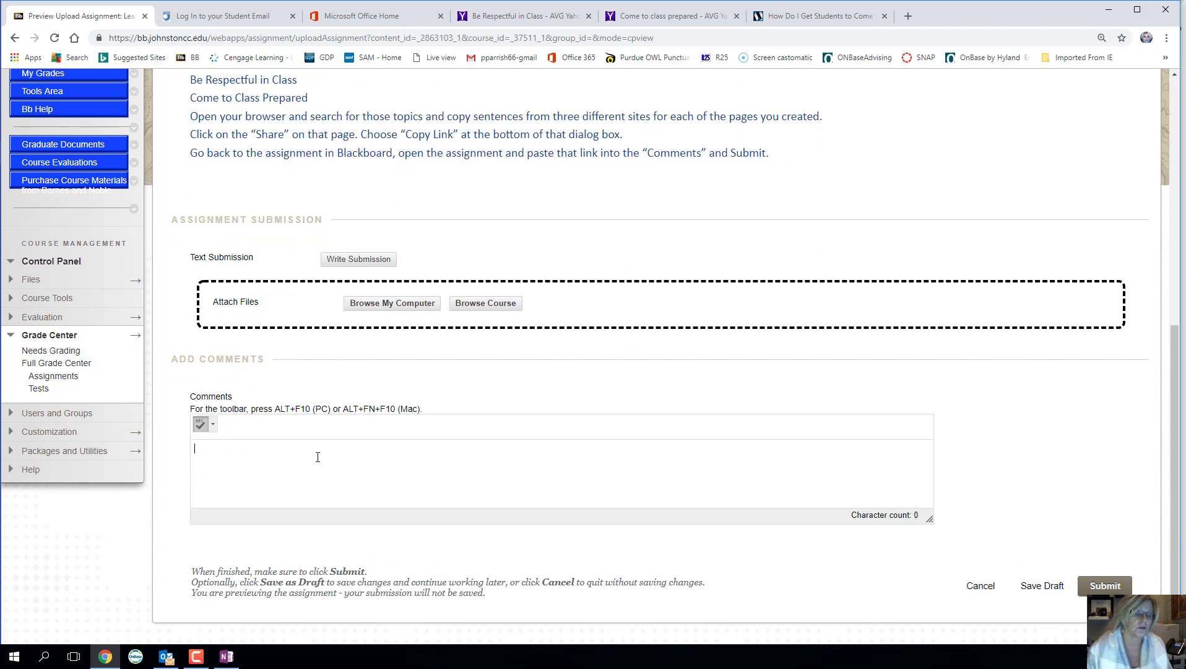
right_click(317, 457)
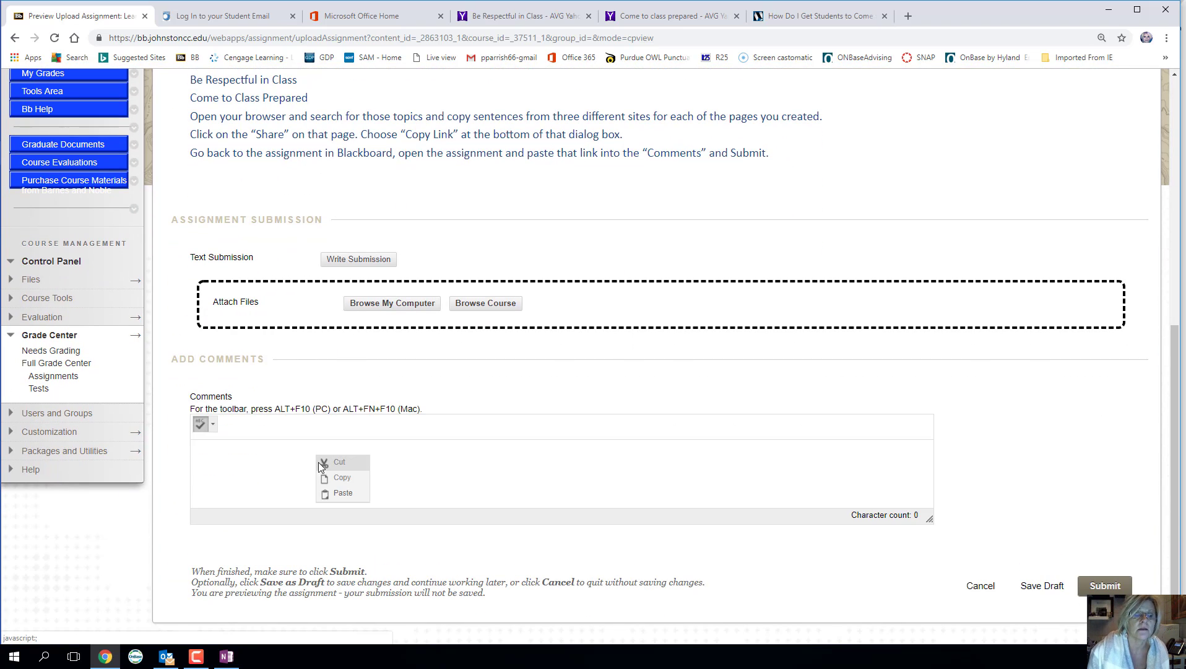
left_click(340, 493)
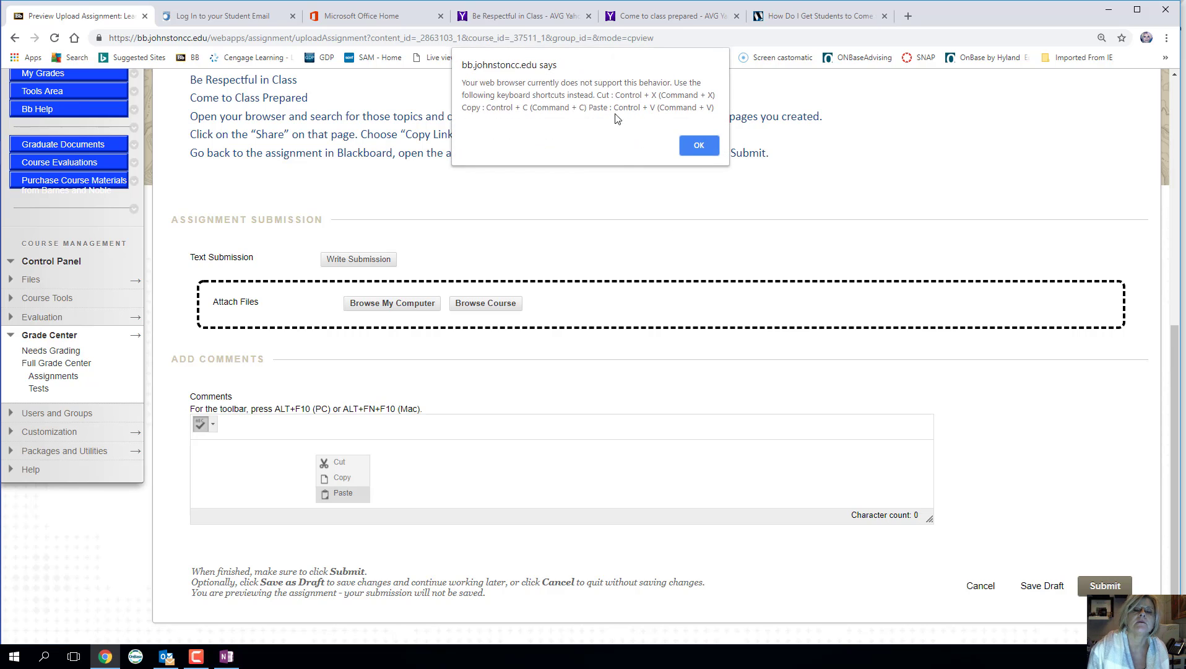
left_click_drag(620, 108, 690, 110)
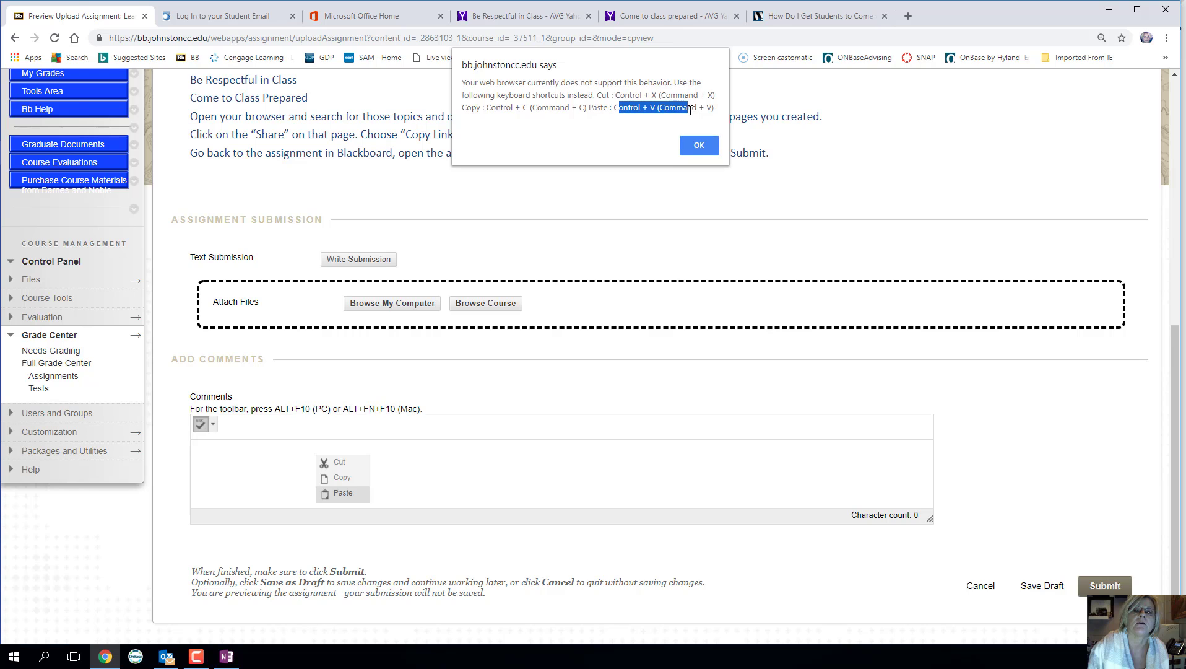
left_click(699, 146)
- Paste the sharing link into Comments with Ctrl+V and submit, confirming no attached files
left_click(294, 456)
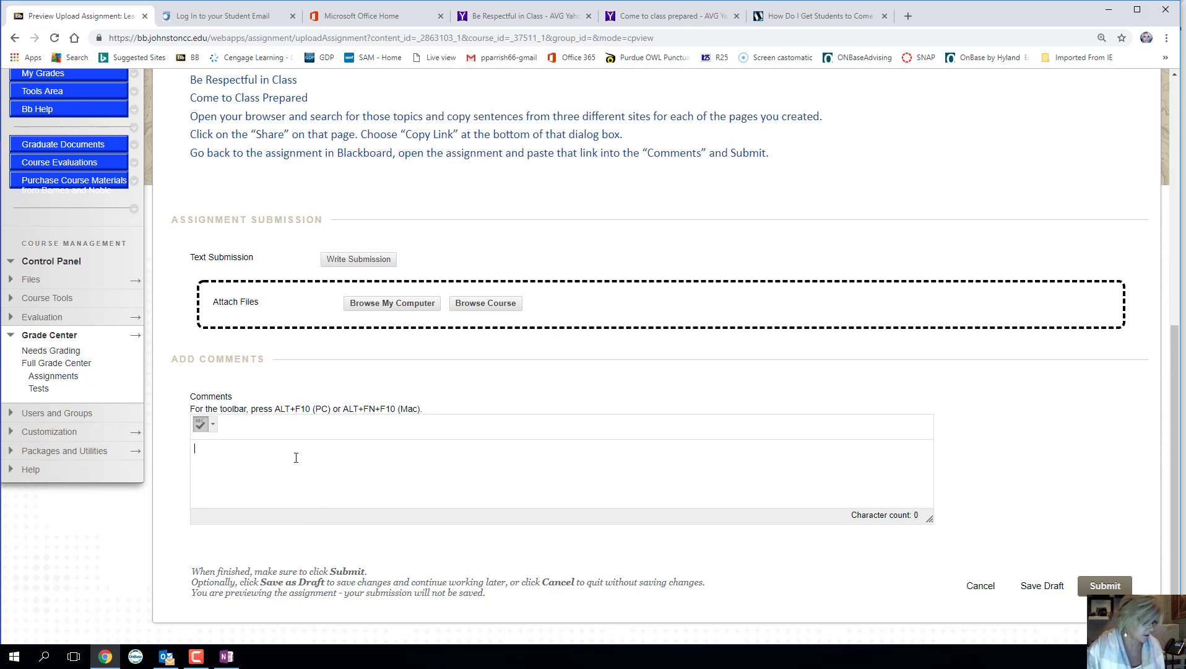
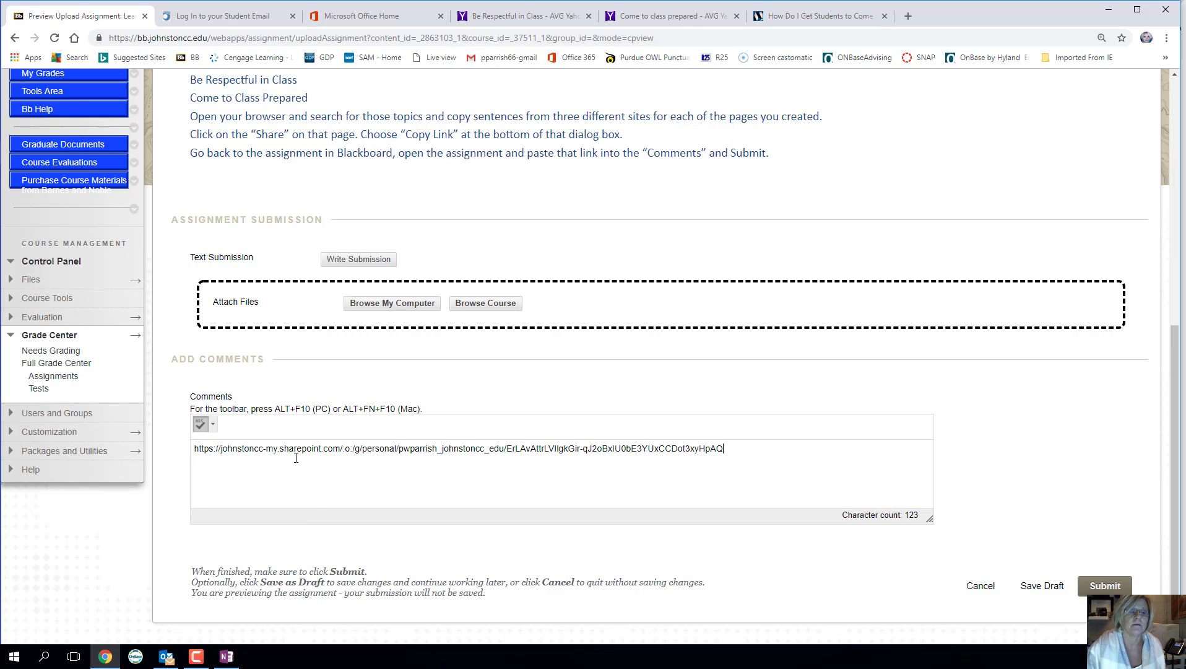
left_click(1091, 586)
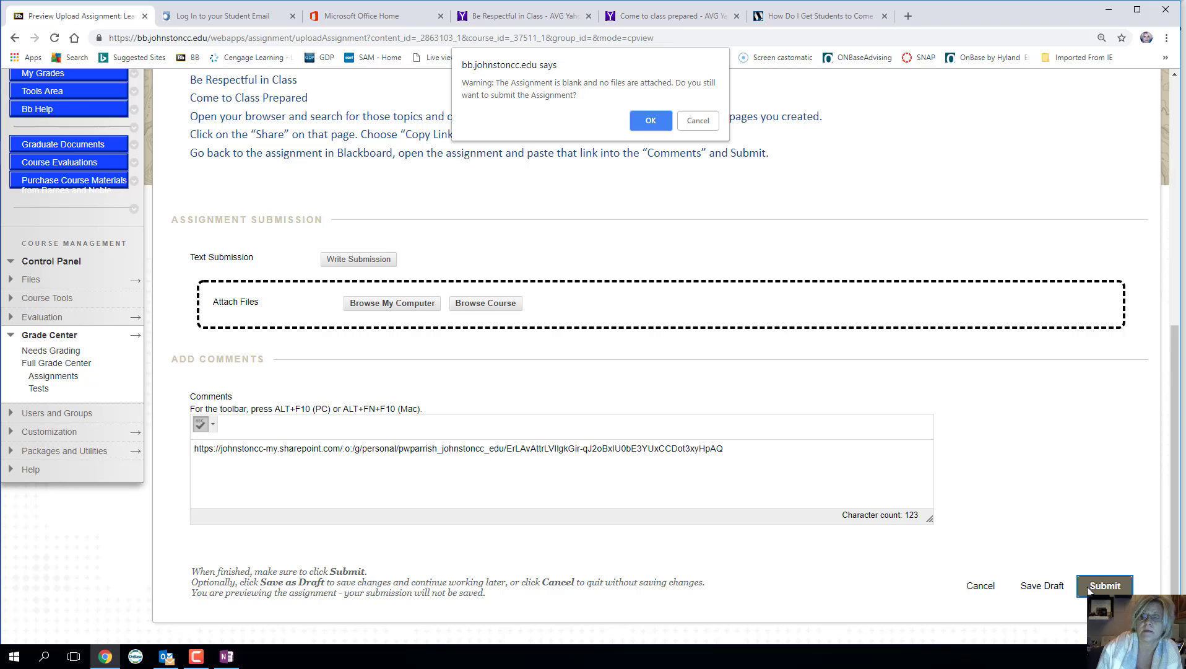
left_click(651, 120)
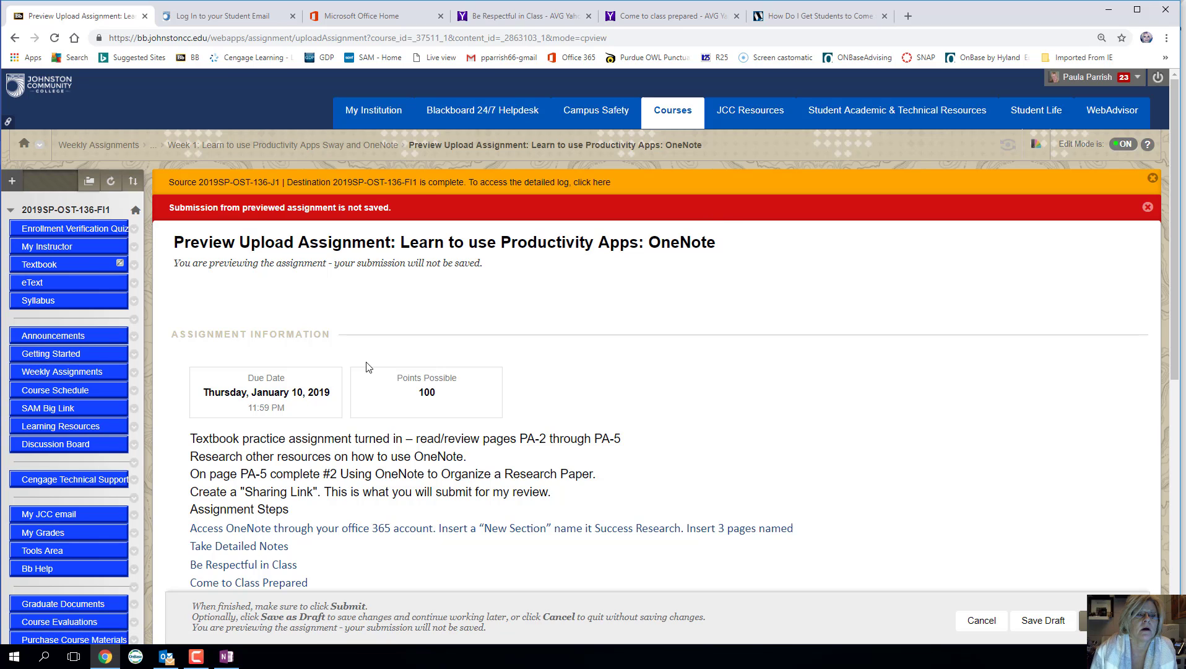
- Close the three research tabs from Office Home and create a new blank Sway
scroll(463, 427, "down", 8)
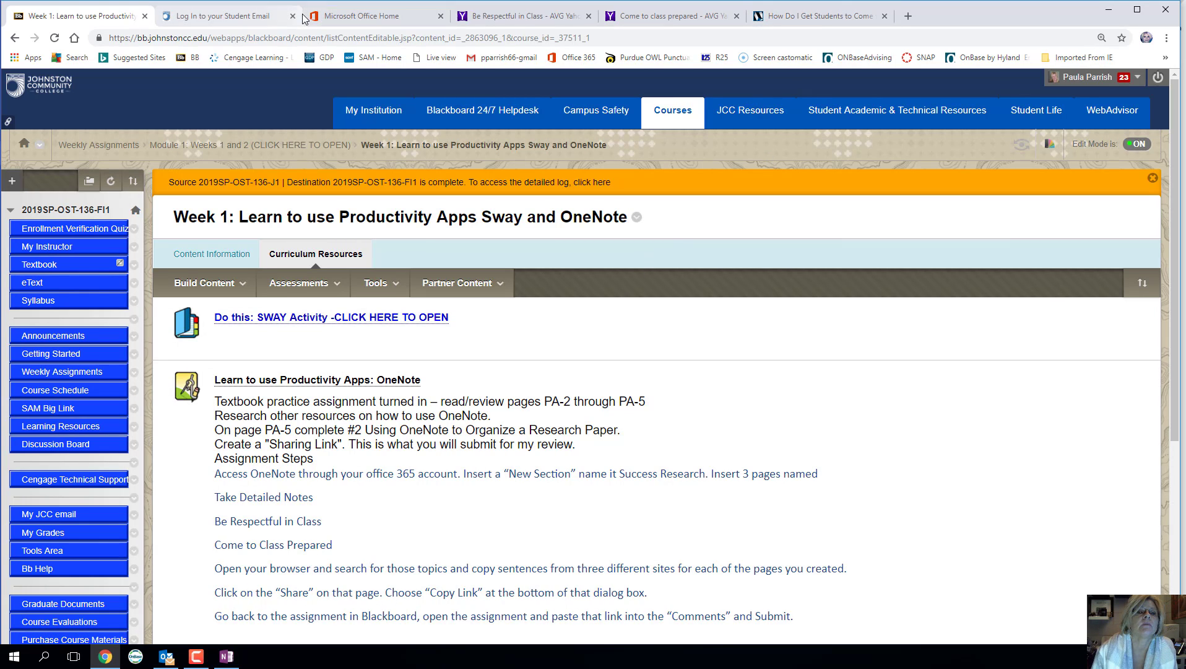
left_click(381, 21)
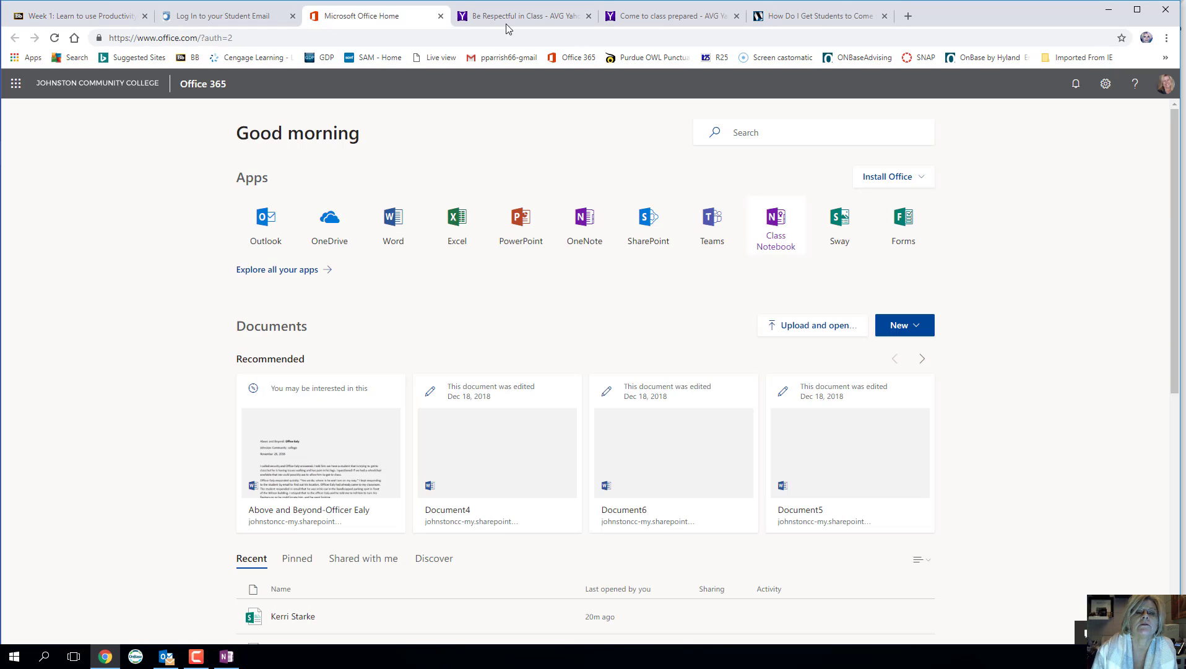
left_click(588, 16)
left_click(589, 17)
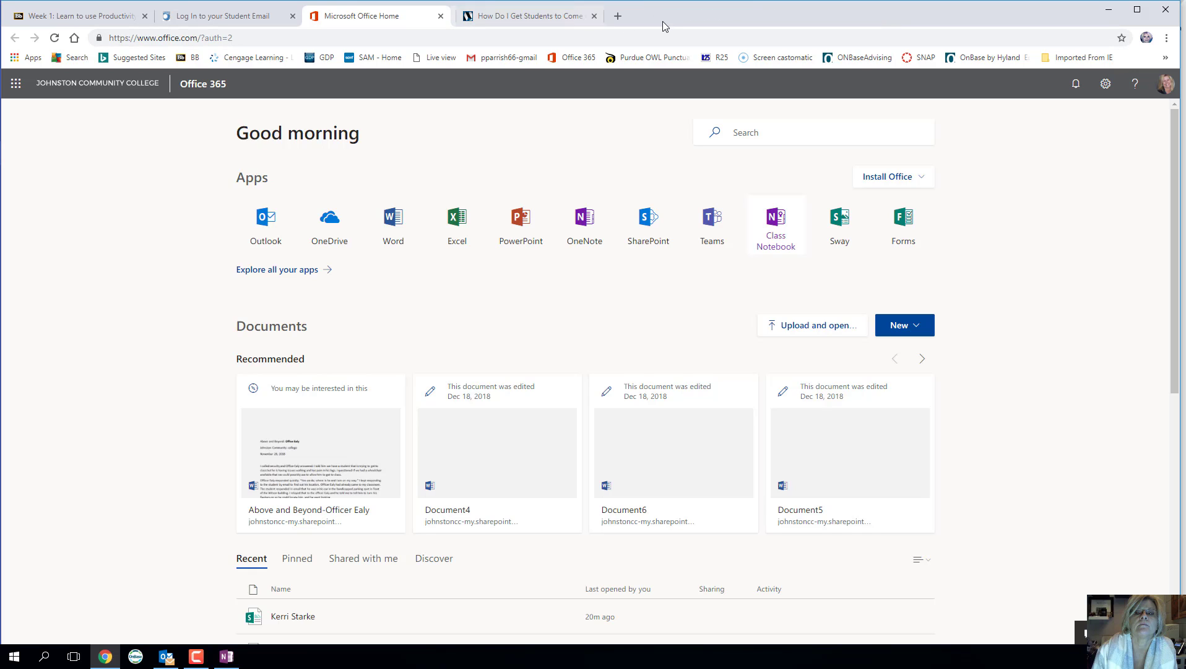
left_click(586, 16)
left_click(841, 248)
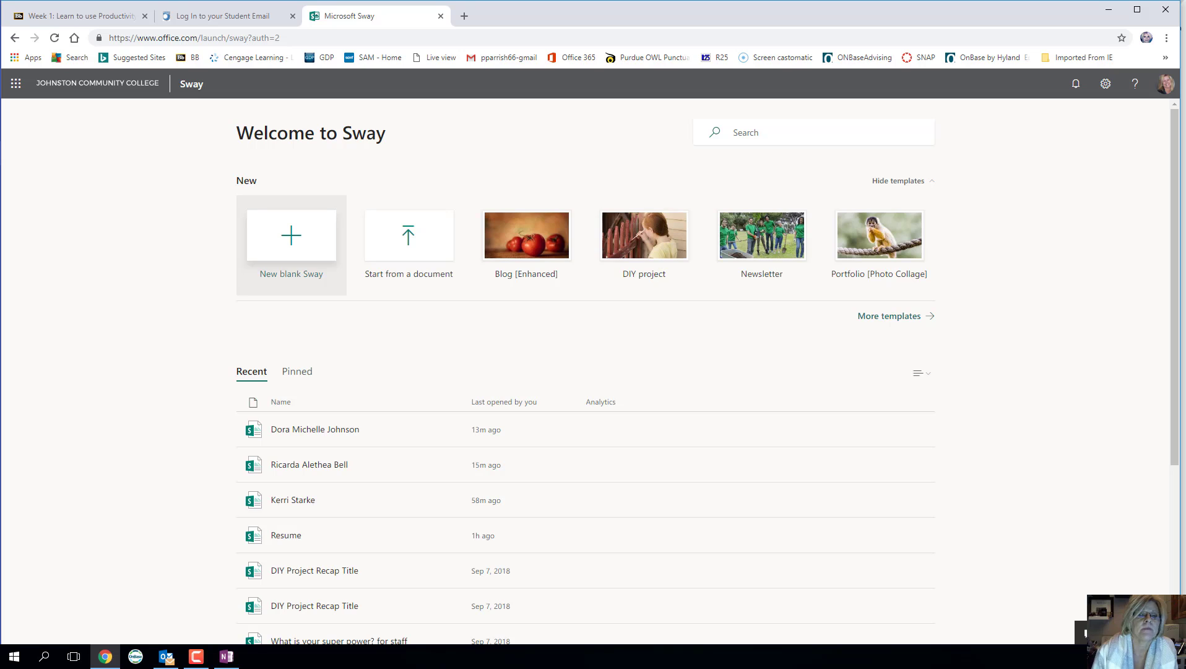
left_click(305, 243)
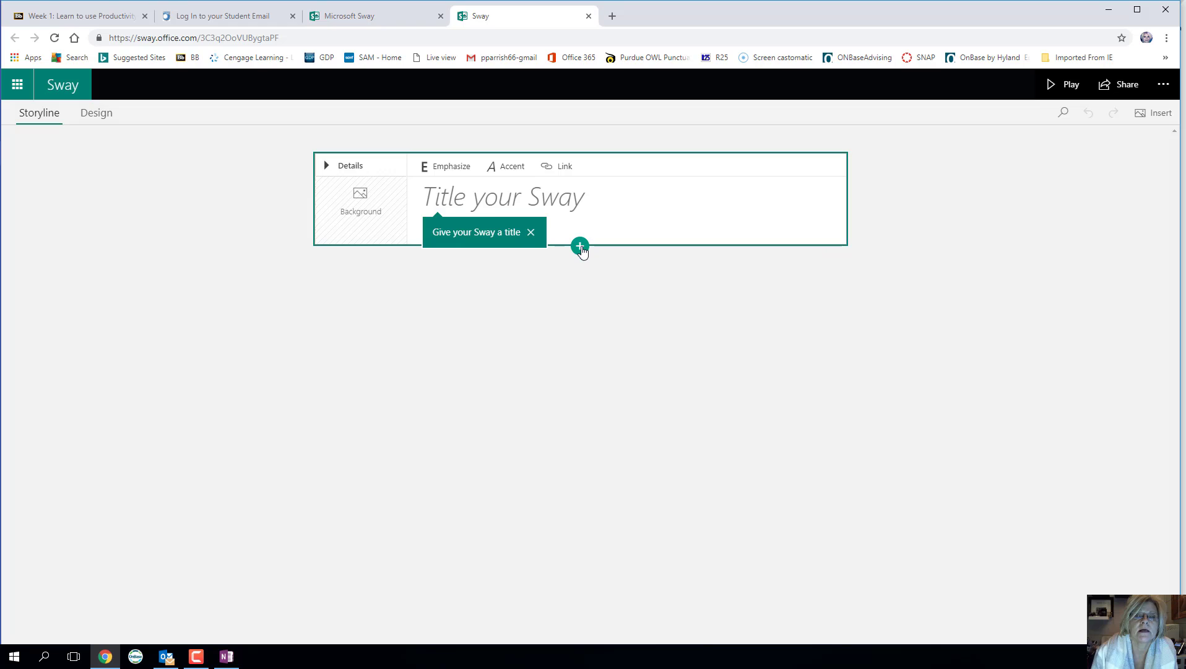
- Add an image card below the title holding the 'me' photo from Desktop\##SP2019
left_click(581, 247)
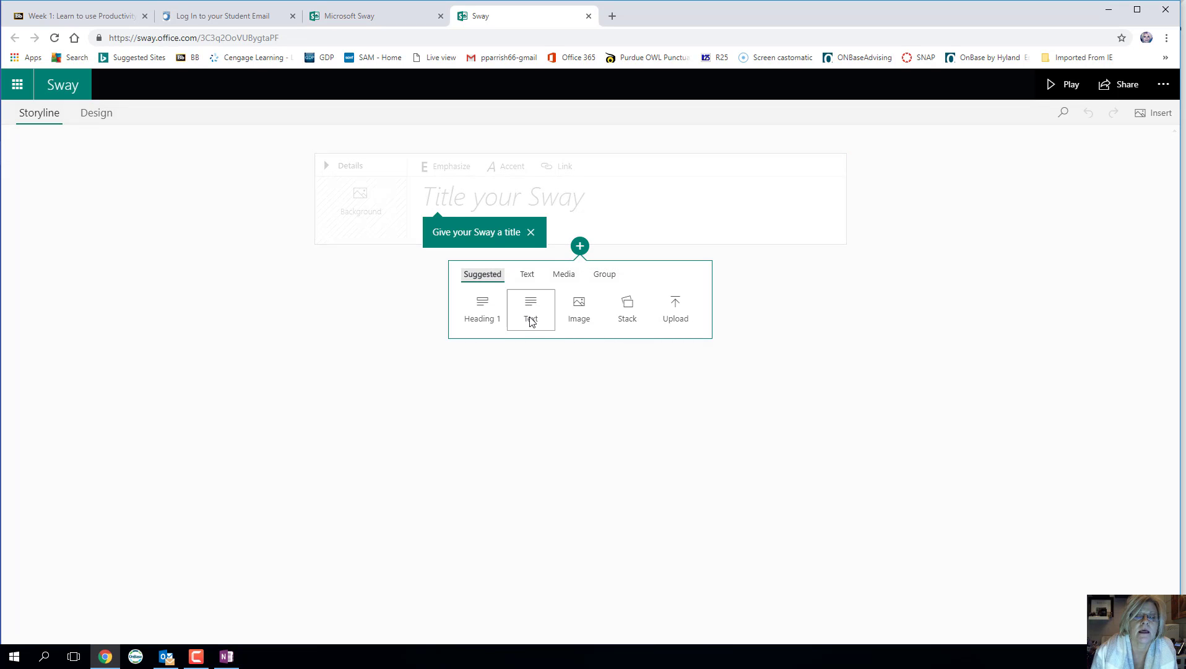
left_click(579, 313)
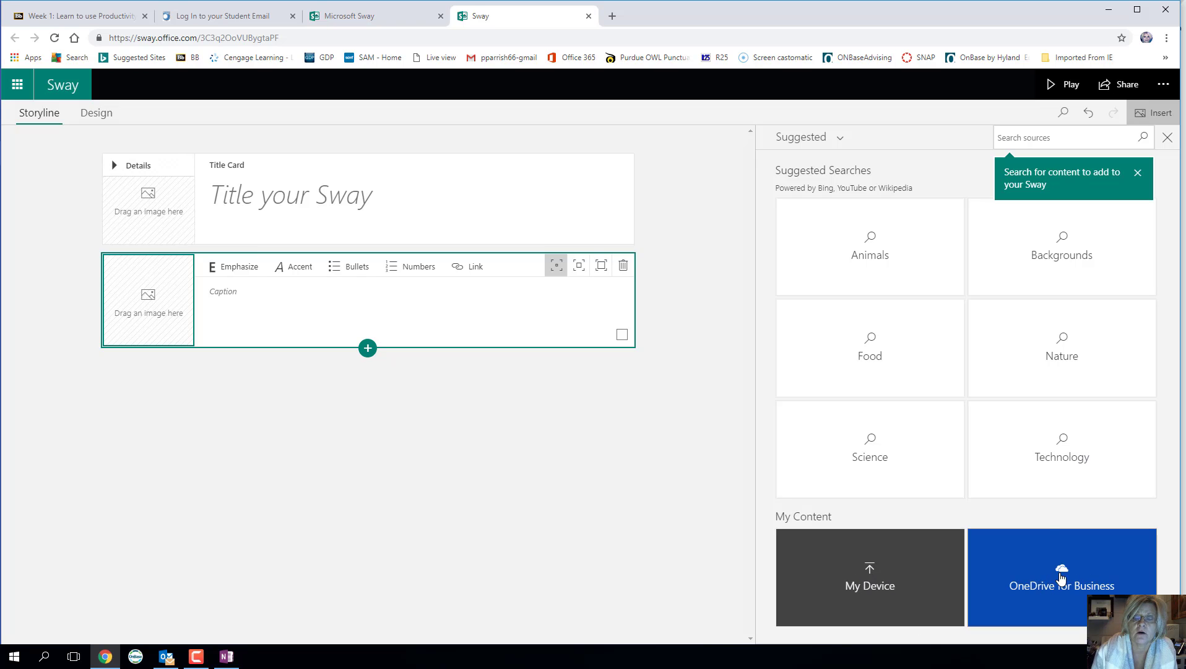
left_click(821, 589)
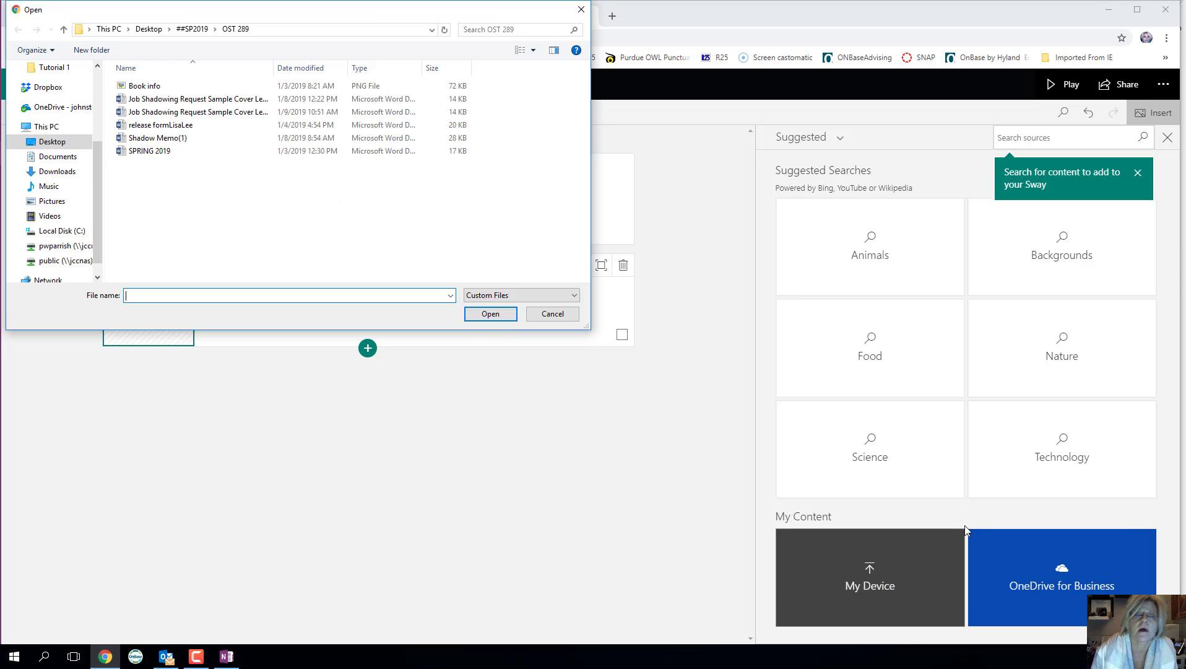
left_click(52, 142)
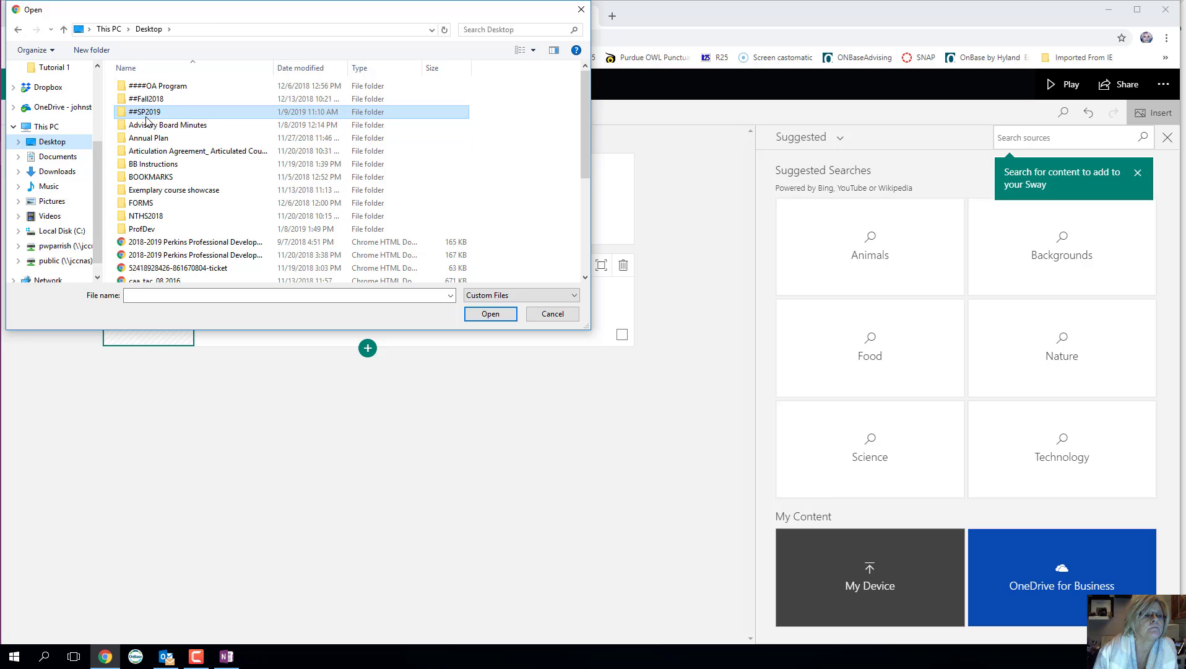
double_click(146, 116)
scroll(162, 183, "down", 10)
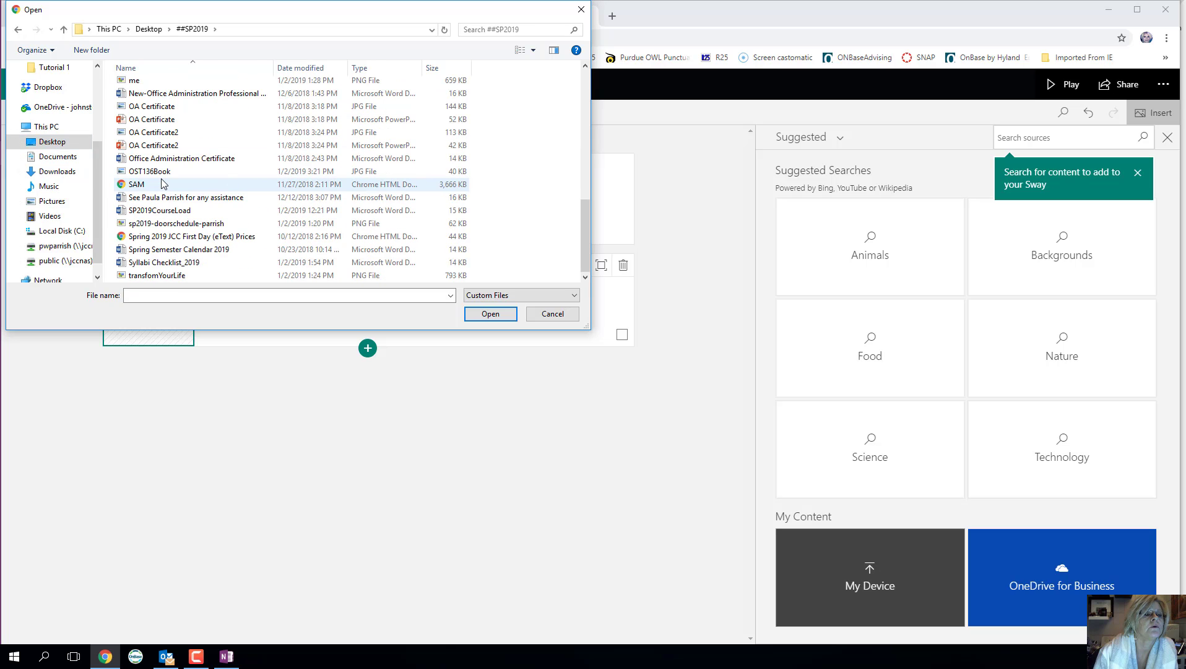
scroll(163, 183, "up", 3)
double_click(160, 187)
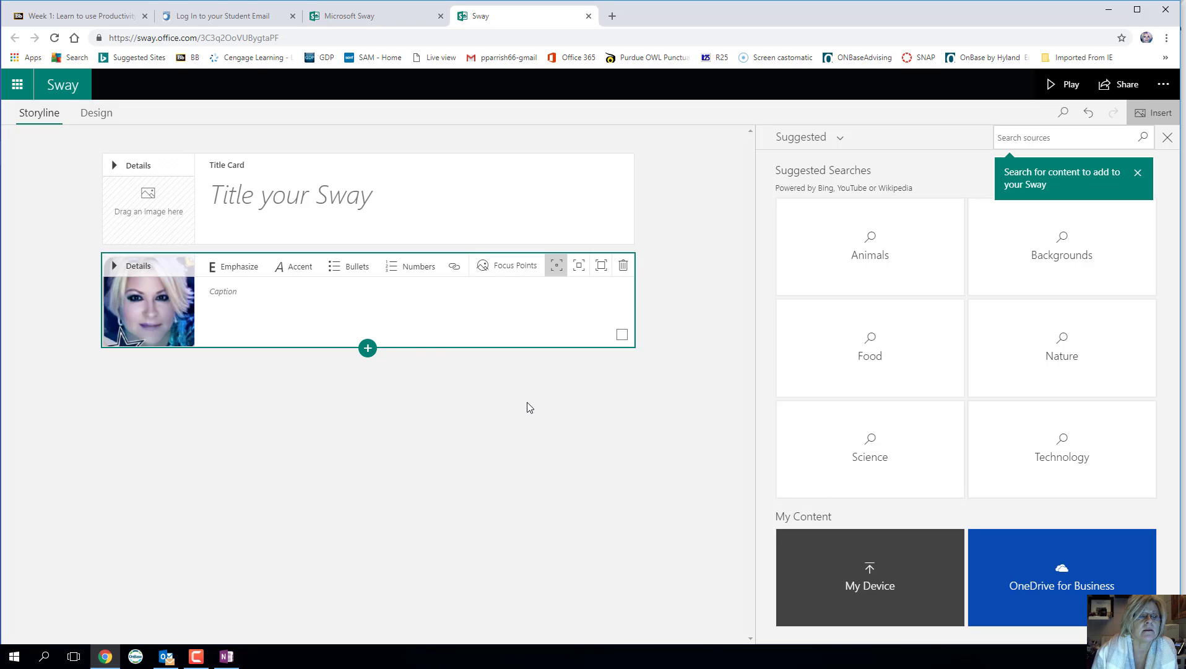
- Add a text card headed Academic Background followed by three empty bullet lines
left_click(368, 348)
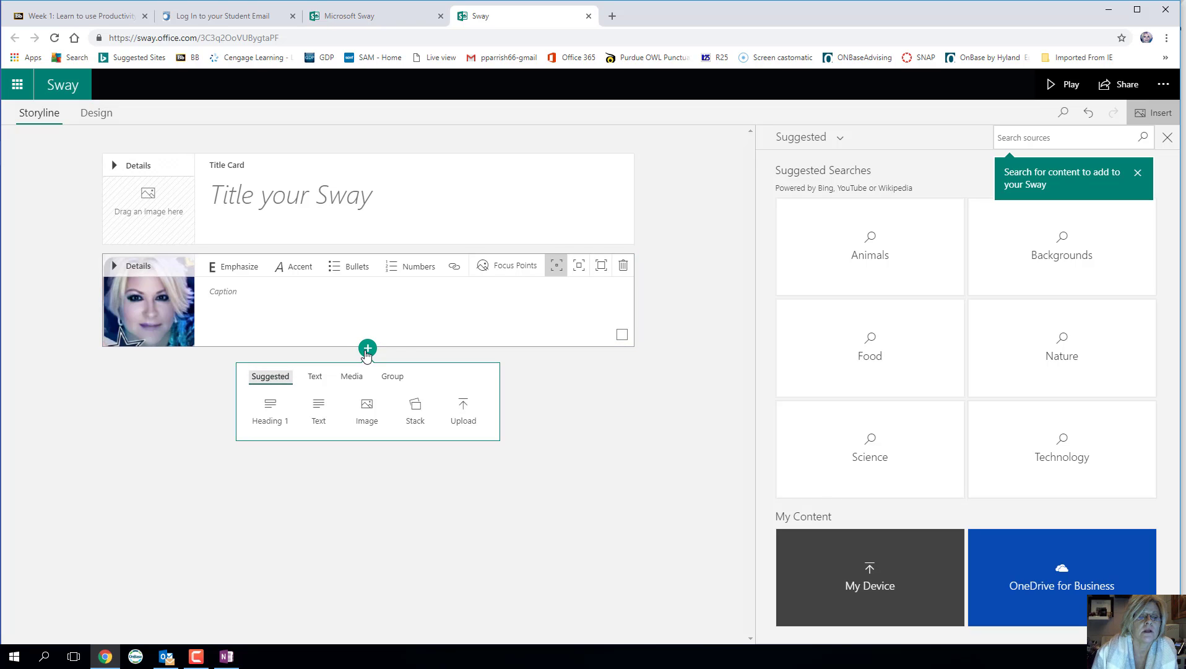
left_click(320, 408)
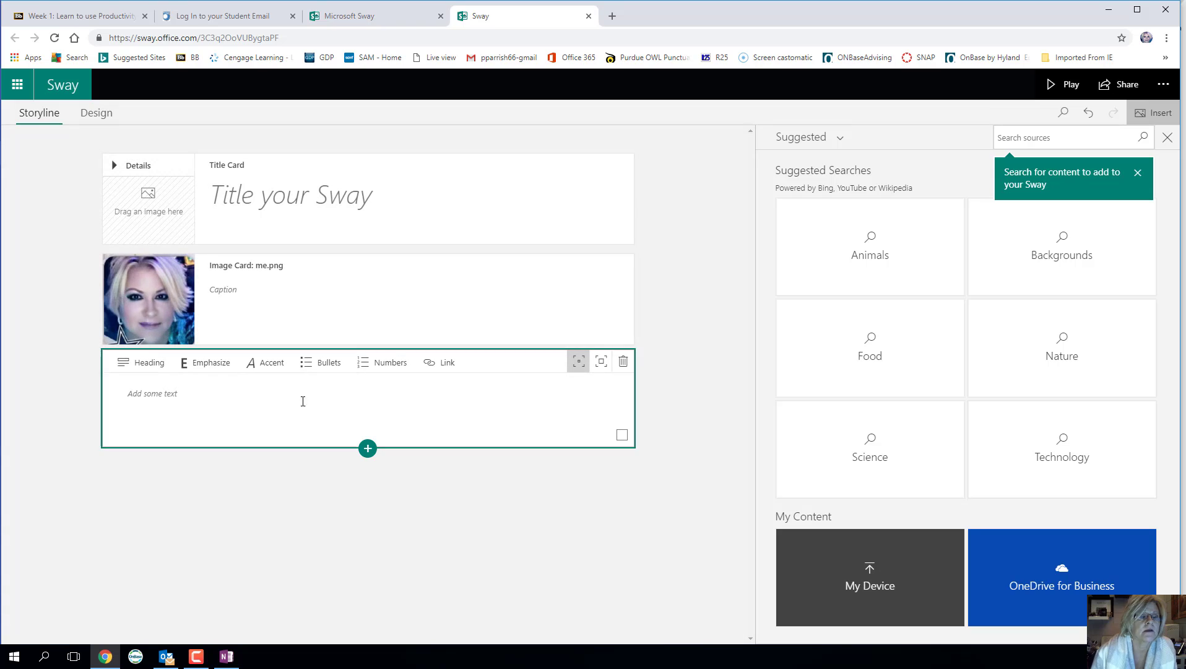
type("Ad")
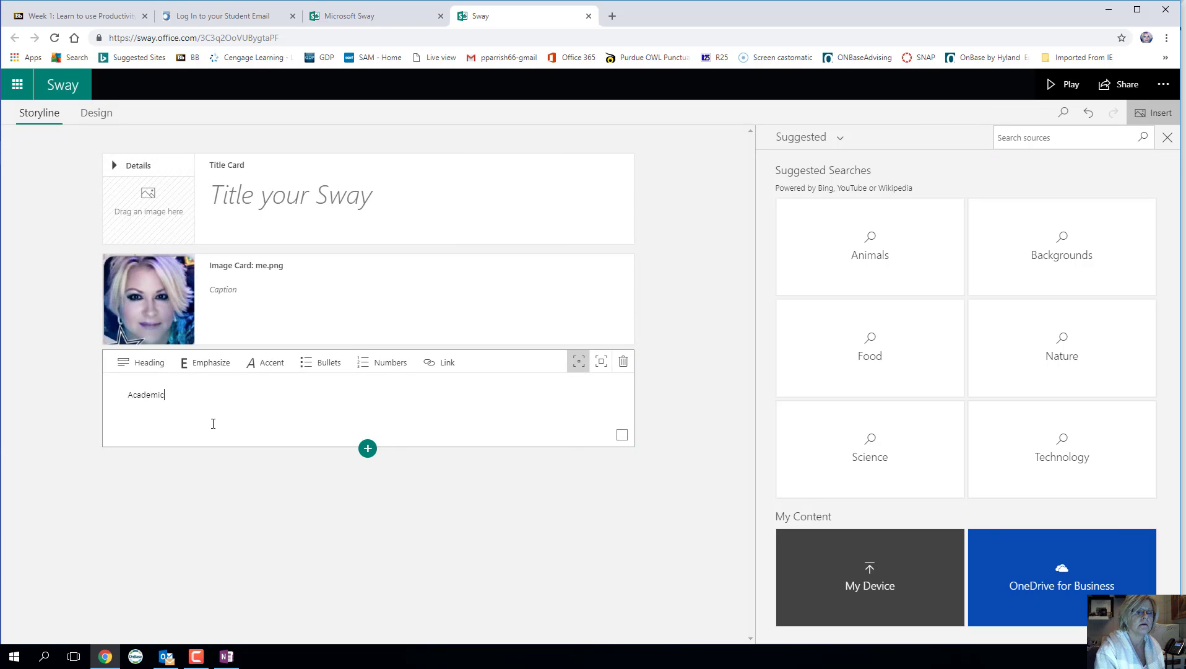
type("ademic Background")
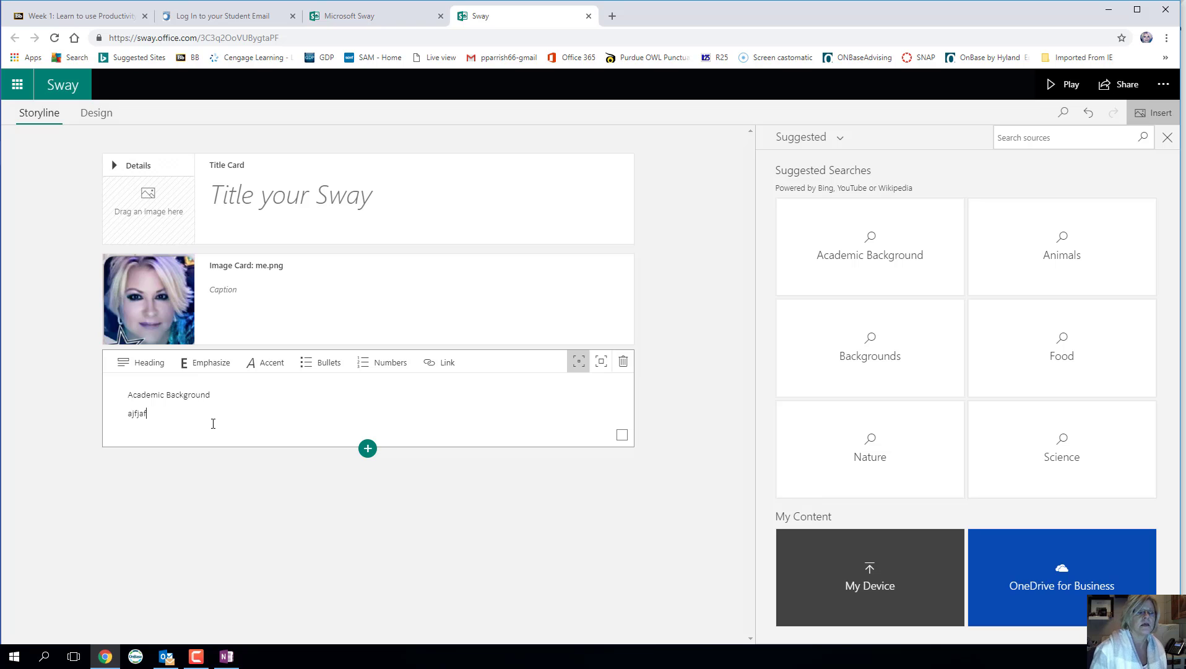
left_click(311, 368)
key("Return")
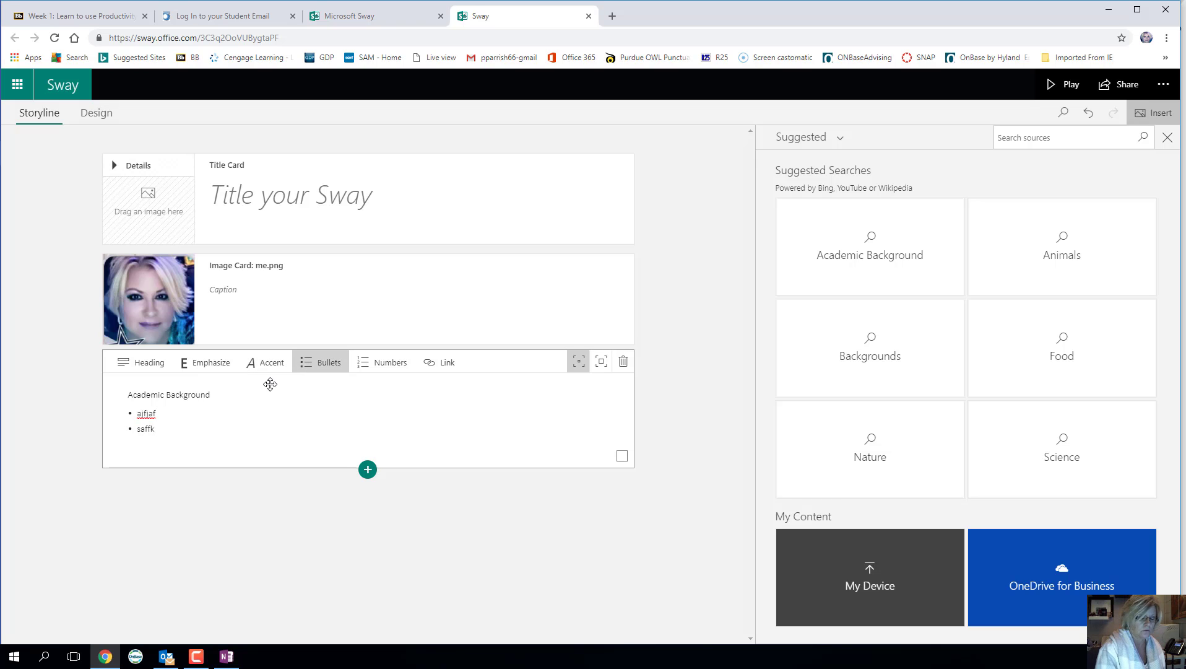
key("Return")
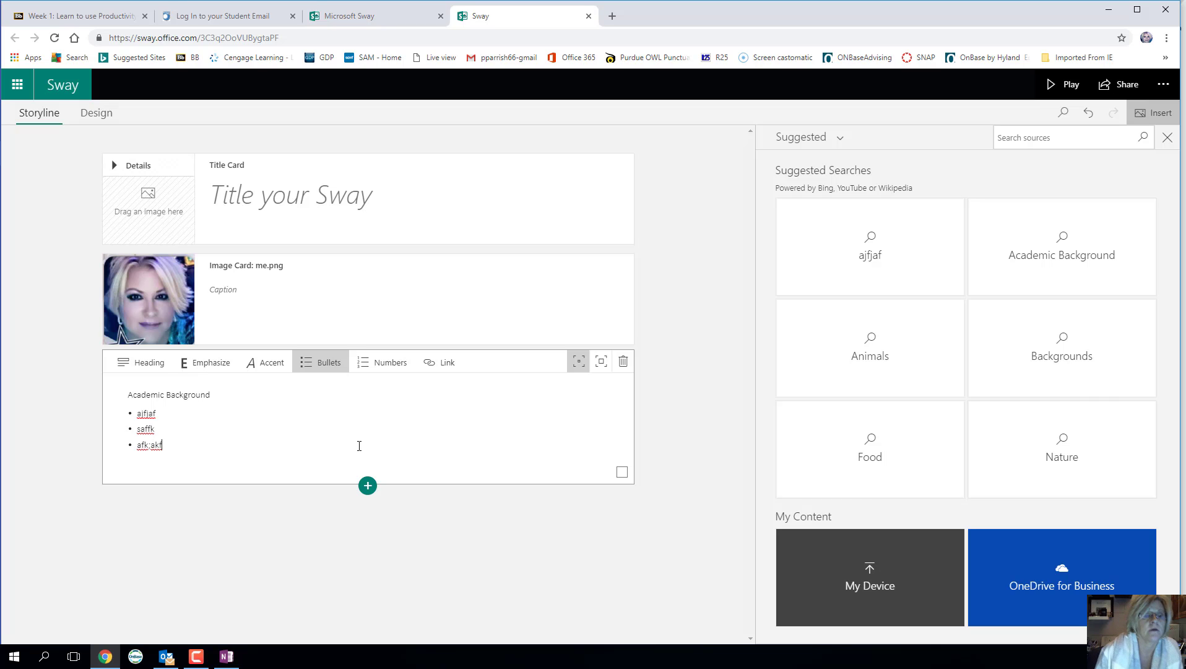
left_click(368, 486)
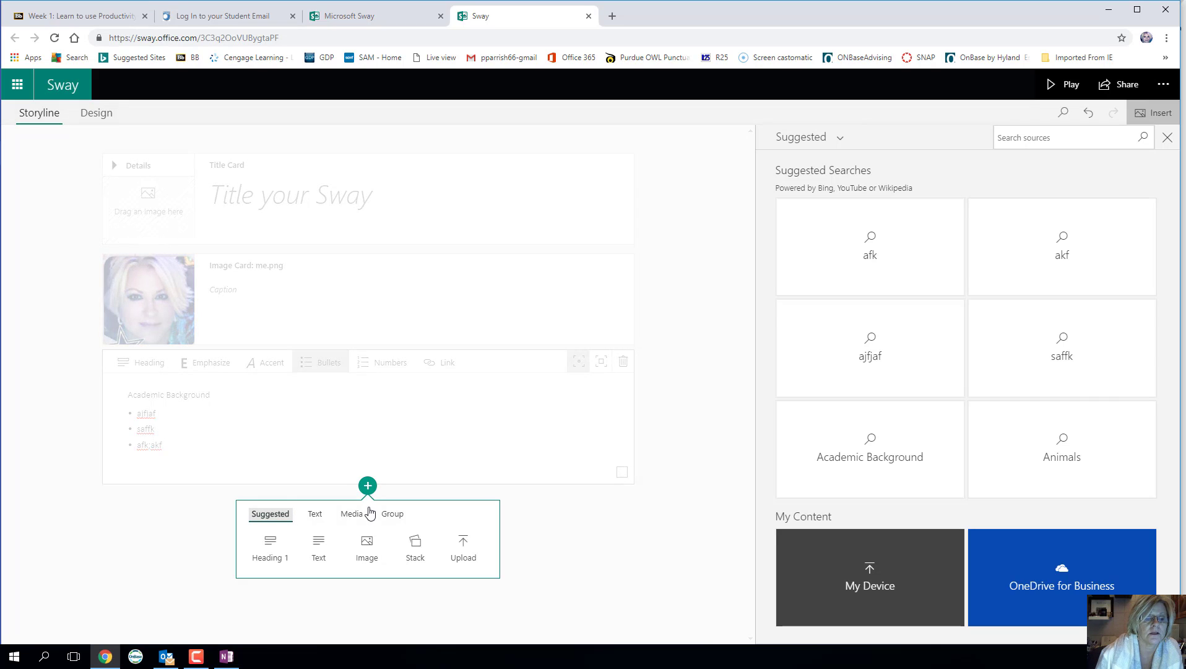
- Add an image card with the close-up tiger photo from the Animals suggested search
left_click(374, 546)
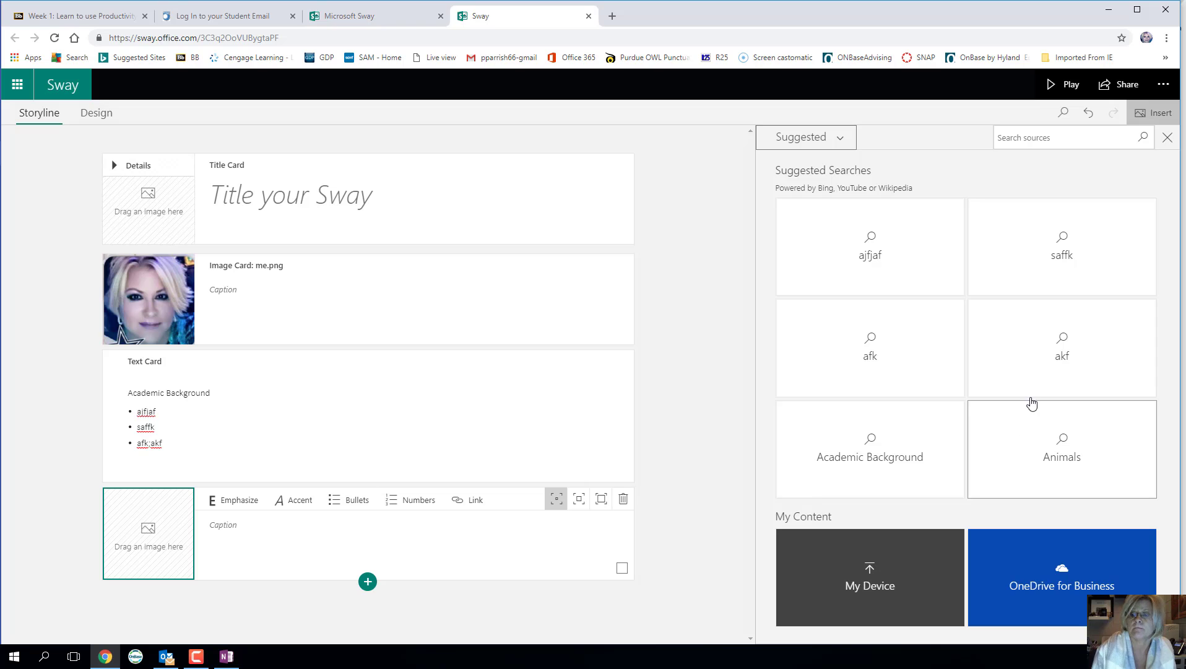
left_click(1072, 471)
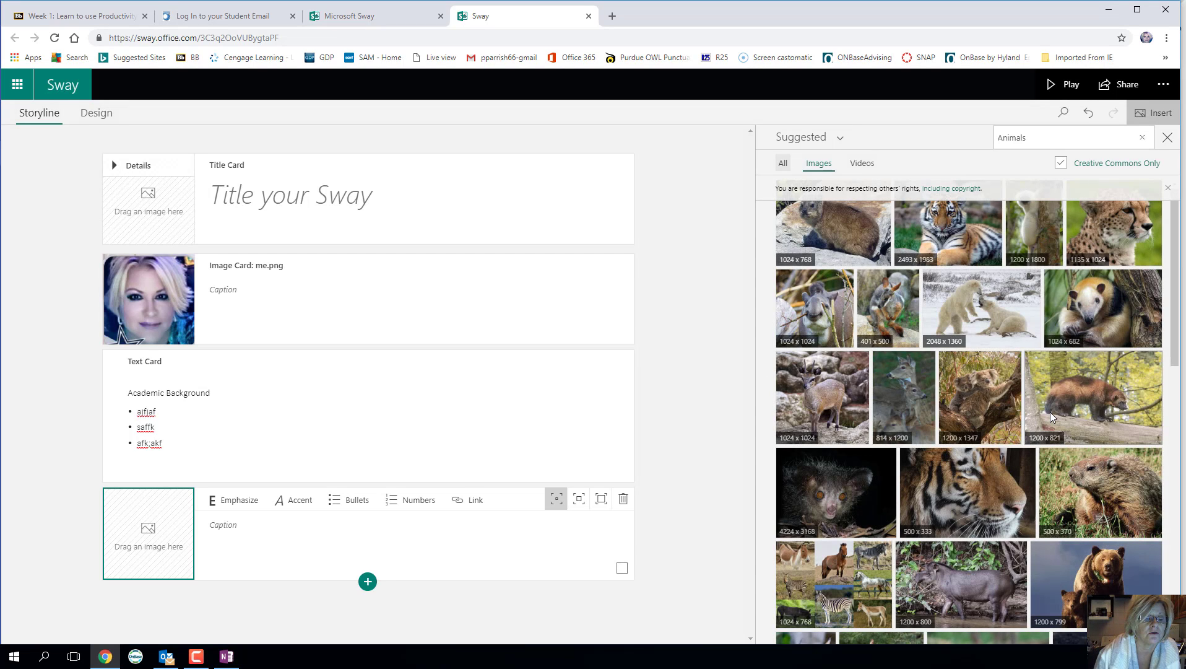
left_click(996, 486)
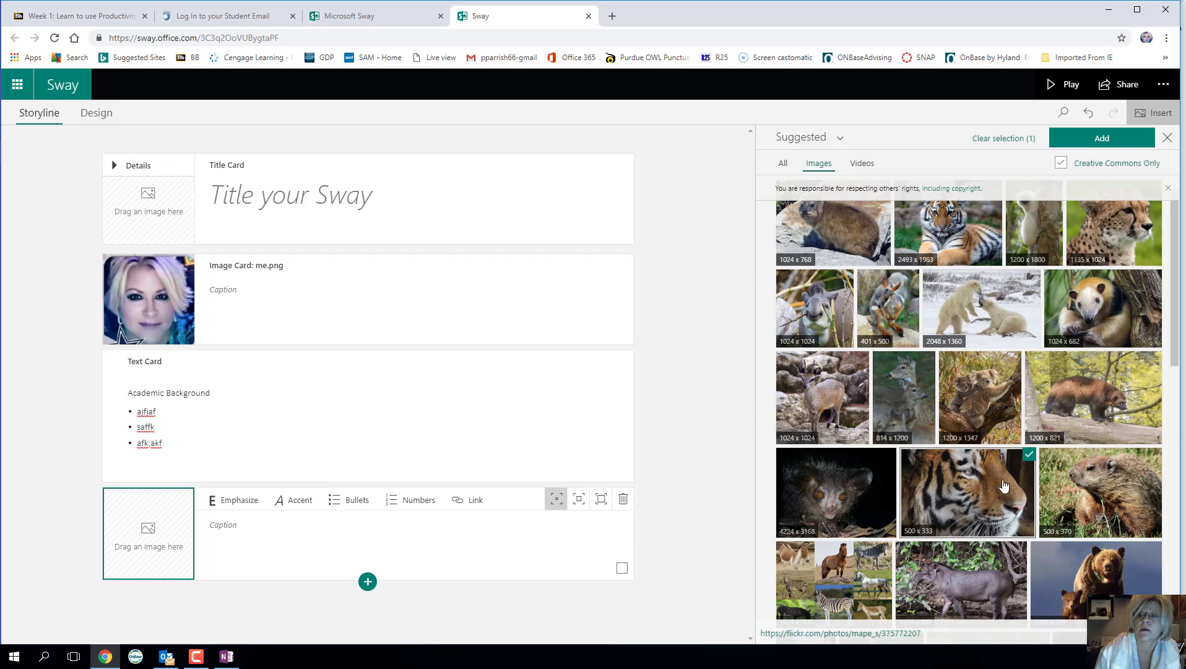
left_click(1089, 145)
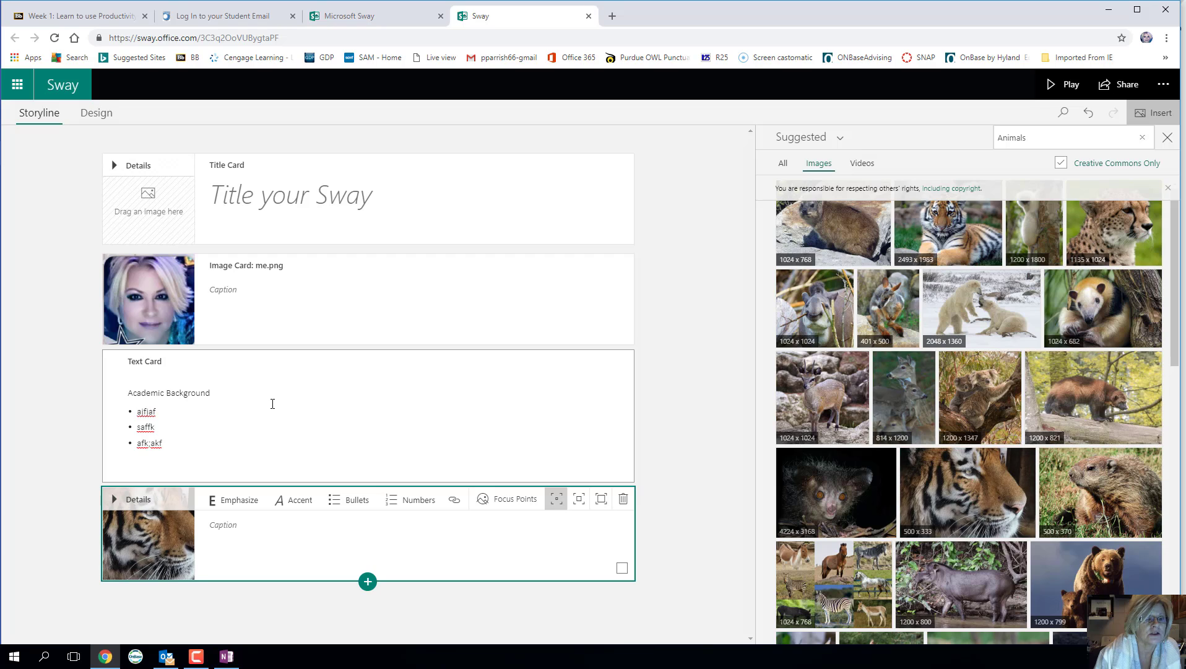
- Title the Sway 'Resume'
left_click(218, 198)
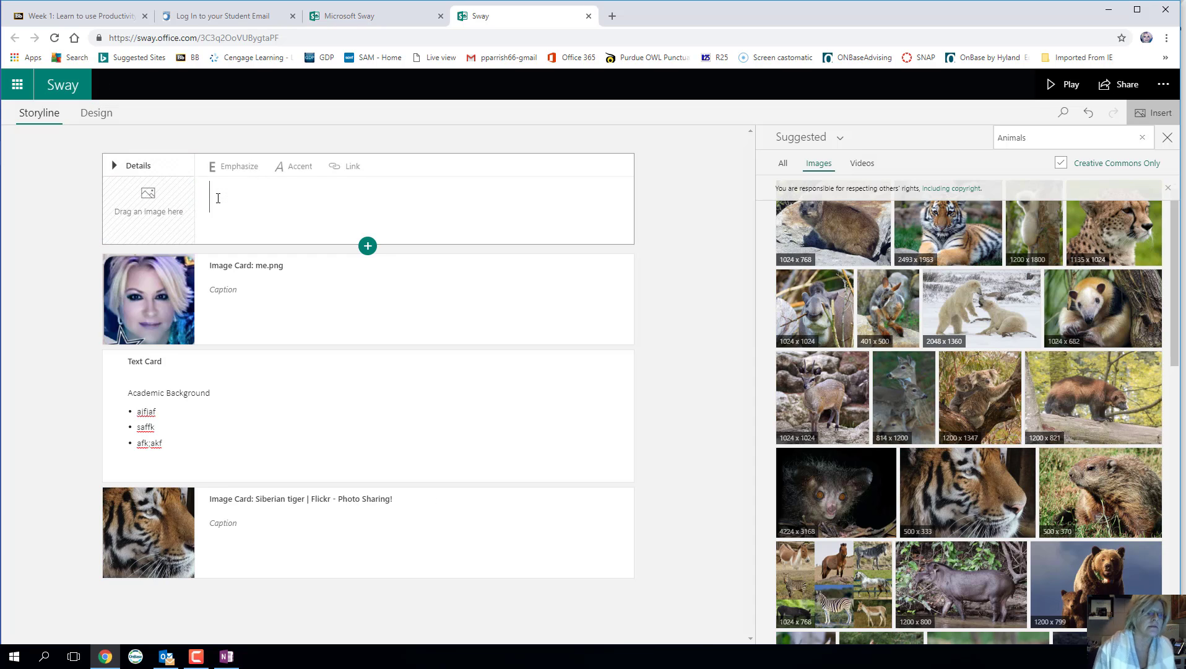
type("Resume")
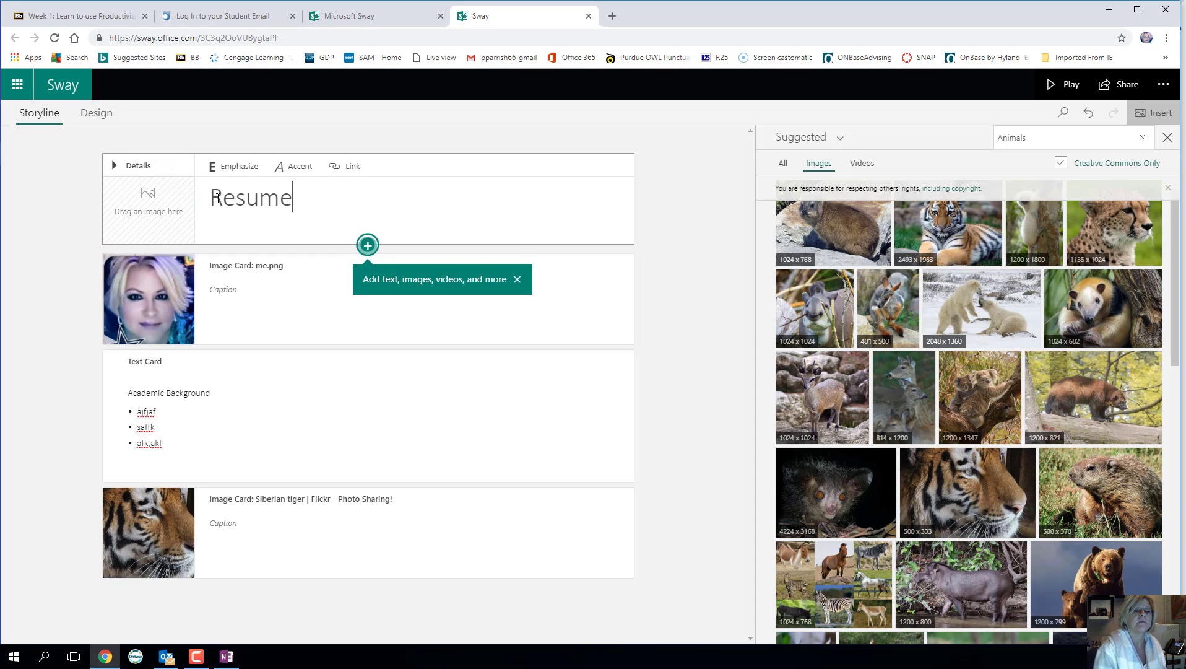
left_click(497, 309)
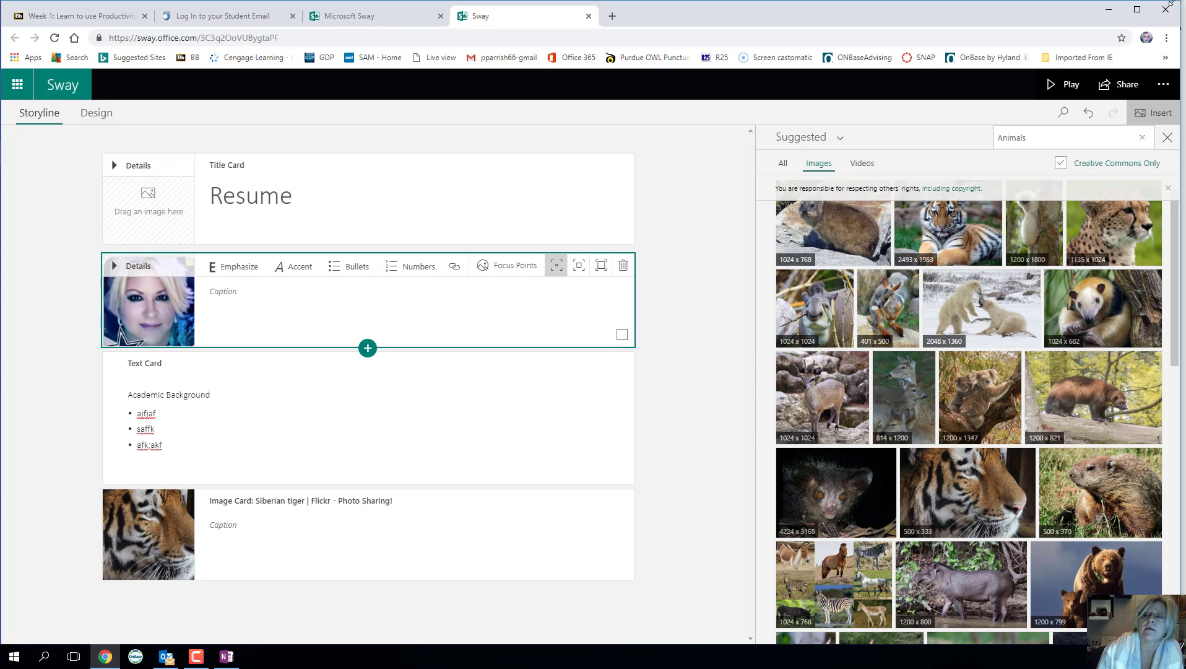
- Play the Resume Sway to preview it as viewers will see it
left_click(1063, 84)
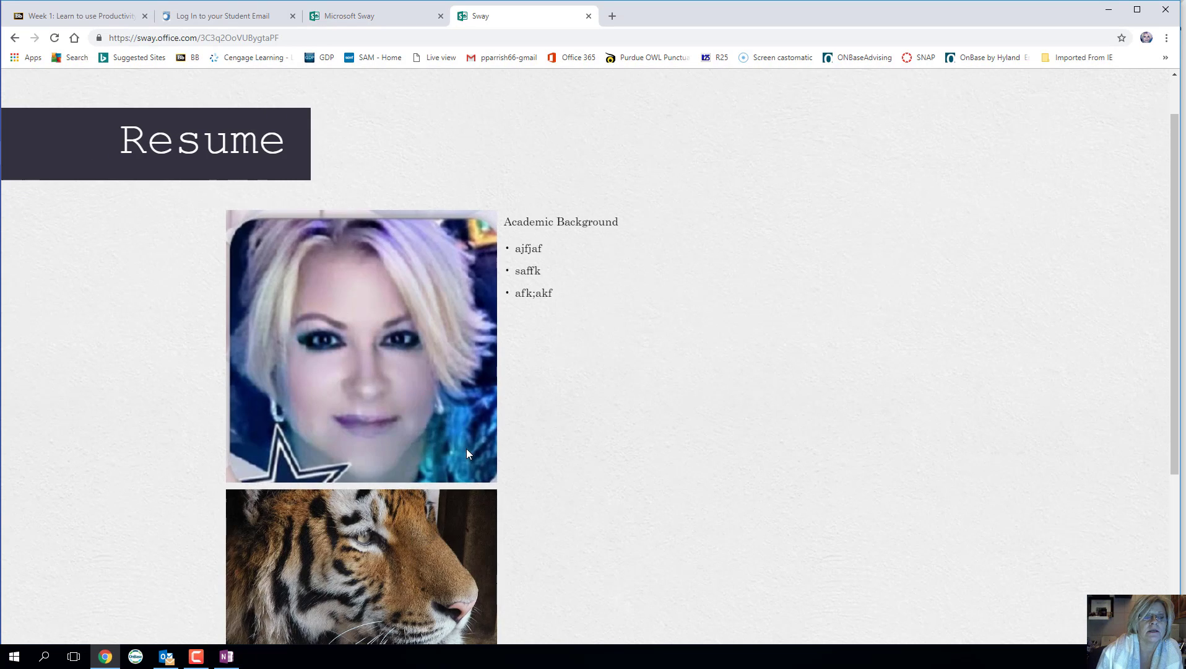
scroll(466, 448, "down", 5)
scroll(495, 453, "up", 5)
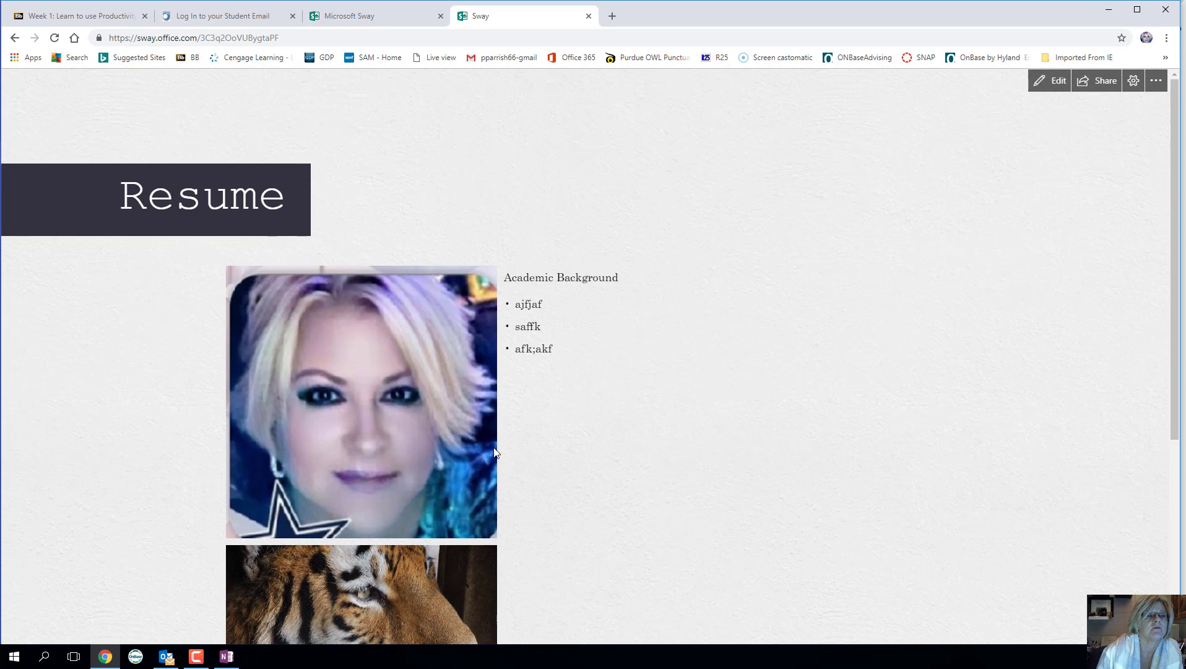
- Select the Resume's organisation view link under Share, expanding More options, then leave the tab
left_click(1103, 85)
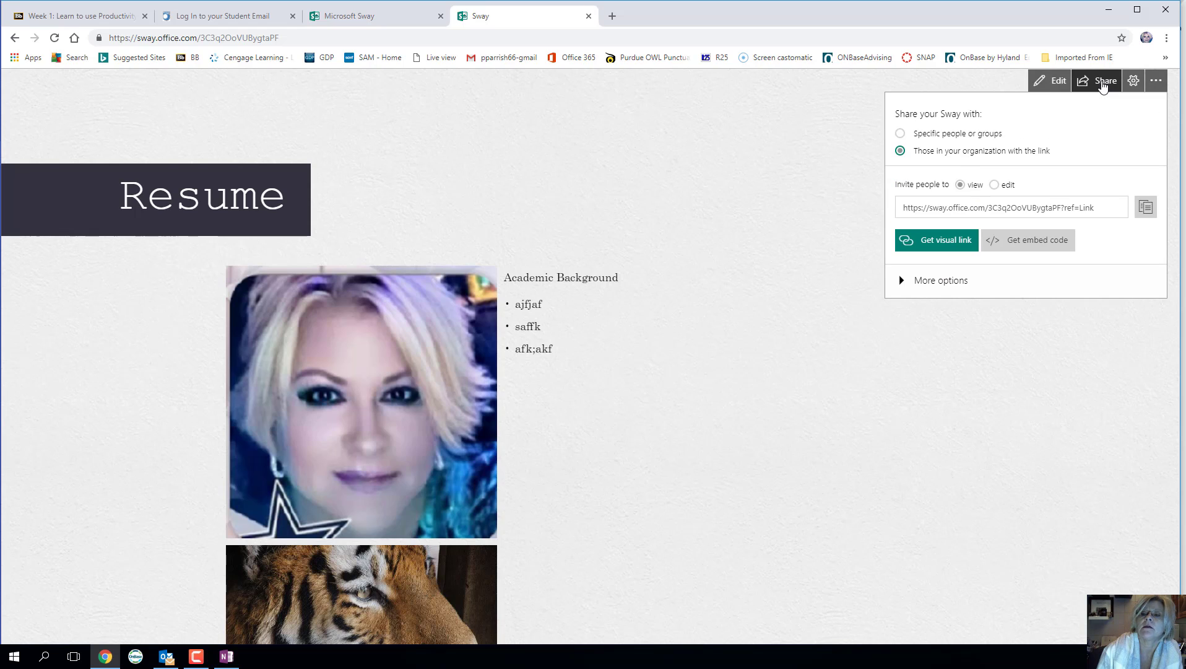
left_click(902, 208)
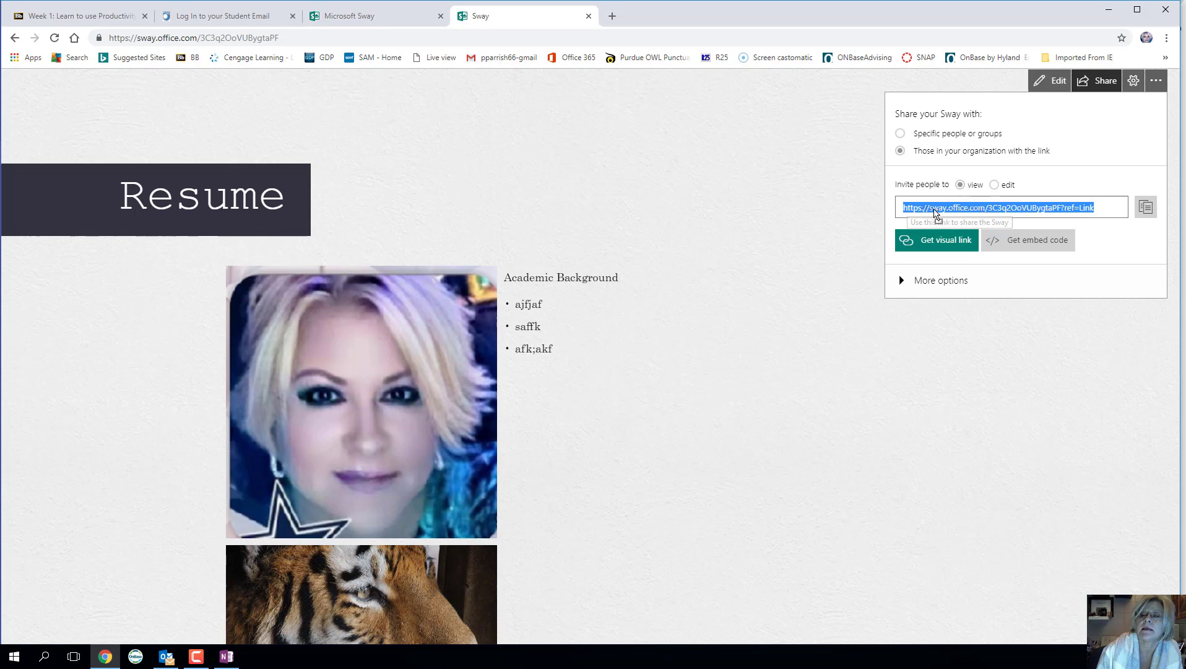
left_click_drag(907, 207, 1052, 296)
left_click(1052, 291)
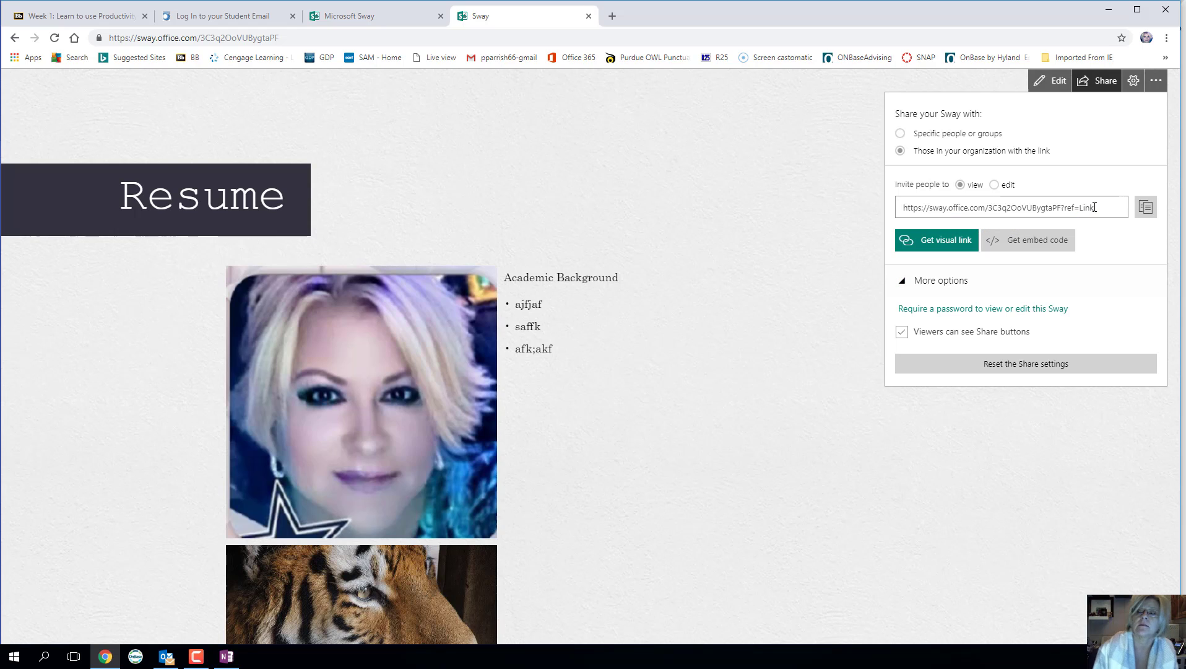
left_click(1070, 207)
key("ctrl+c")
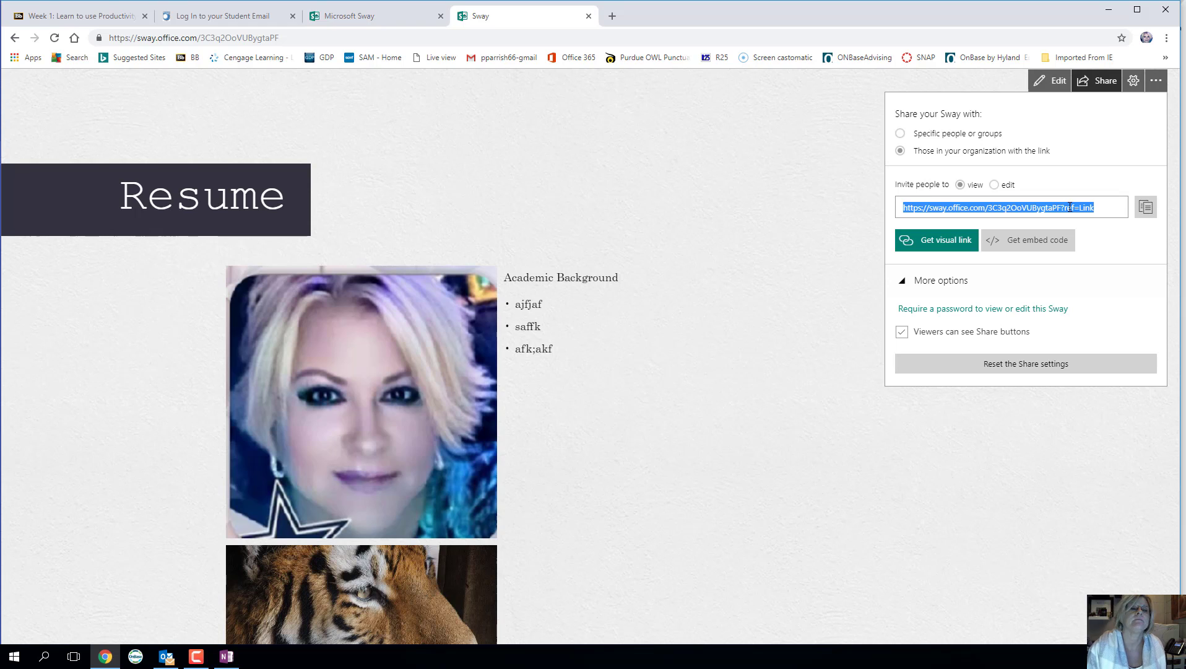
left_click(340, 20)
- Open SWAY Activity > Sway Upload on the Week 1 page and paste the Resume link into Comments
left_click(81, 17)
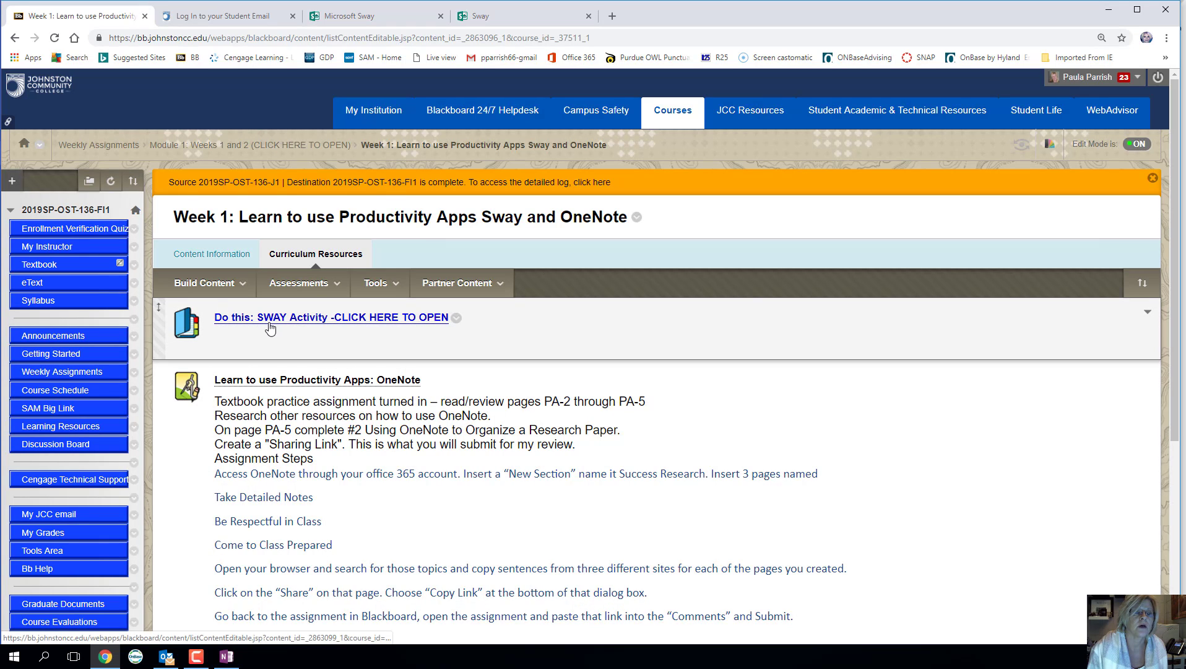
left_click(270, 325)
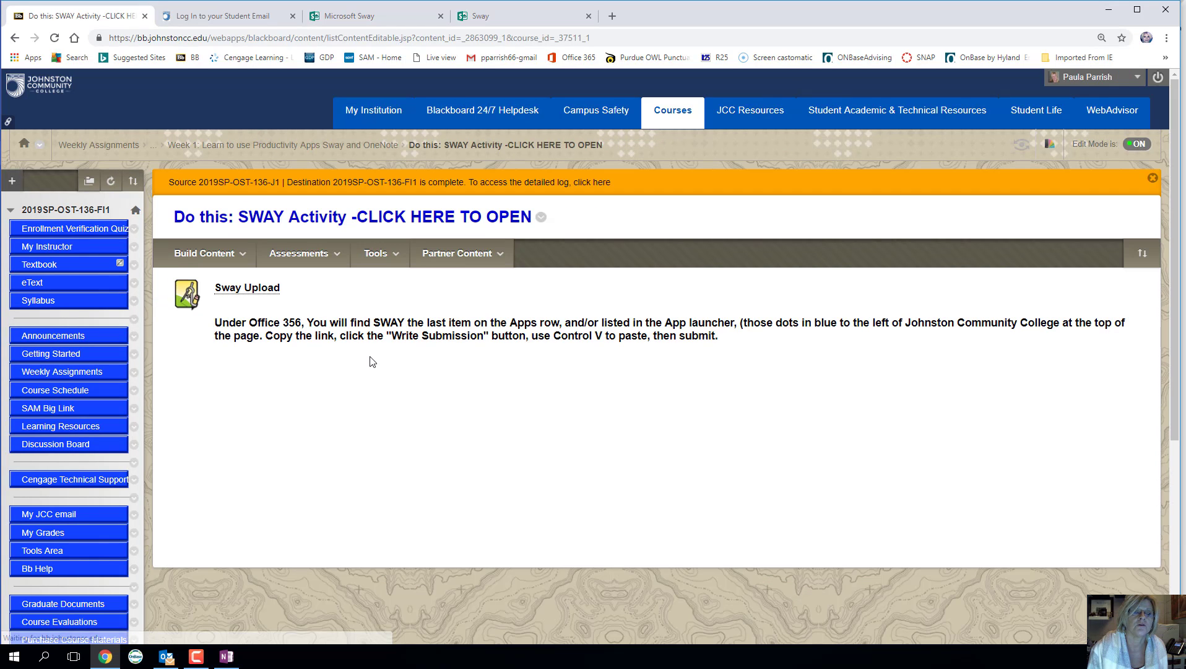
left_click(250, 300)
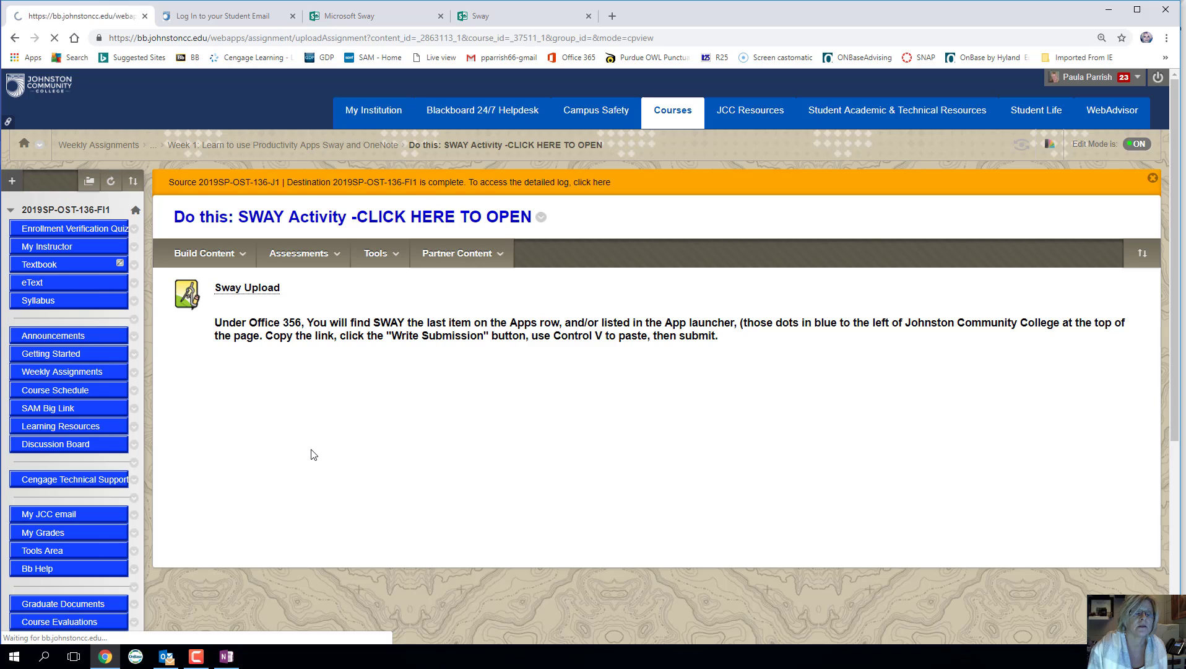
scroll(309, 452, "down", 5)
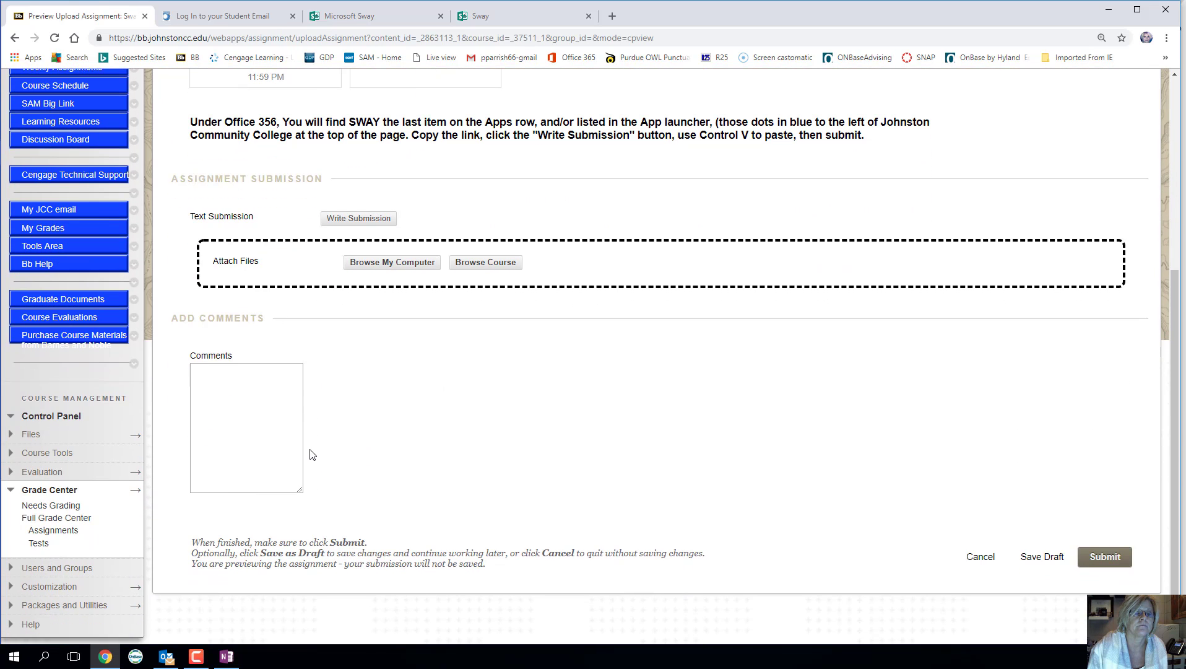
left_click(288, 412)
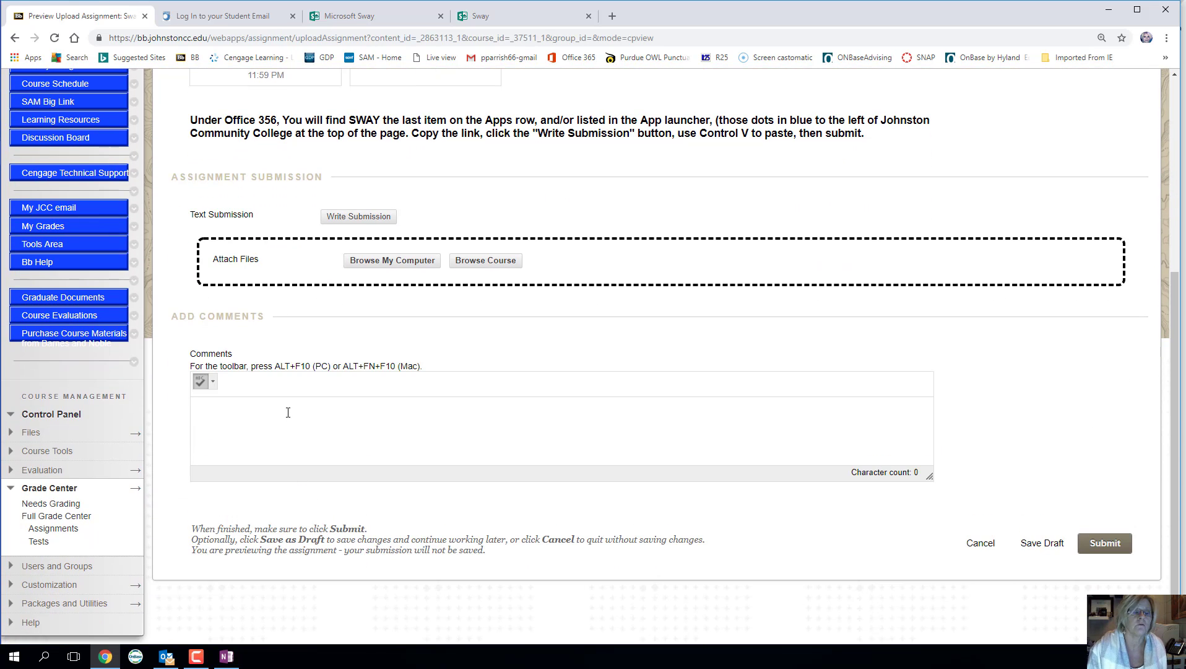
key("ctrl+v")
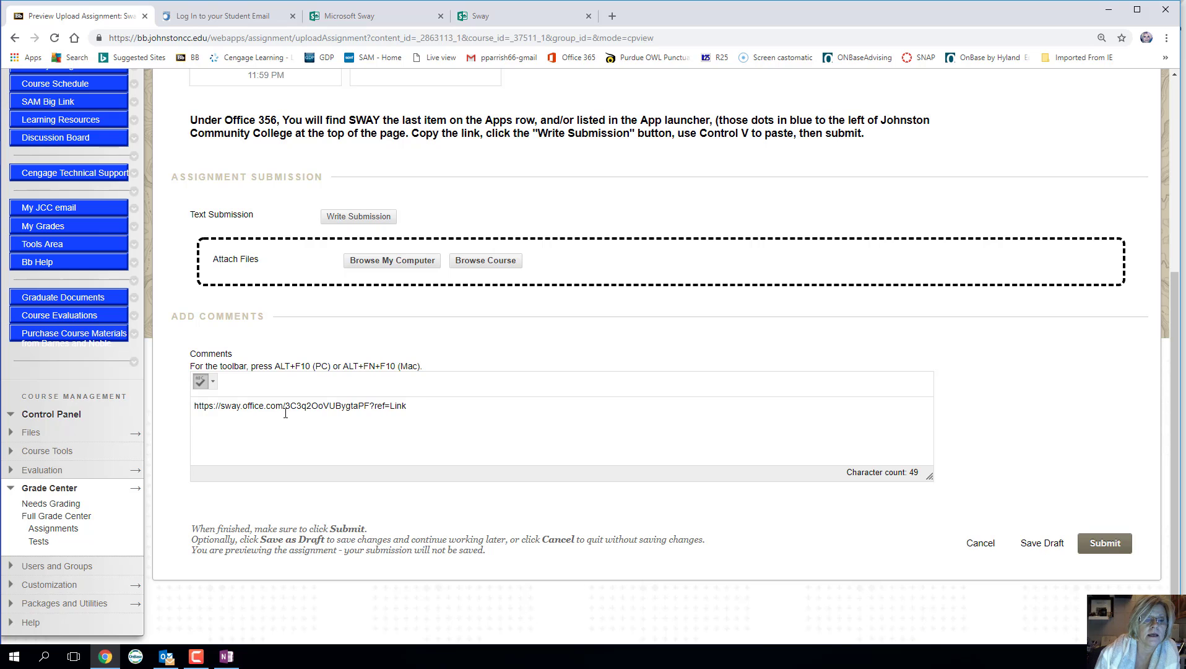